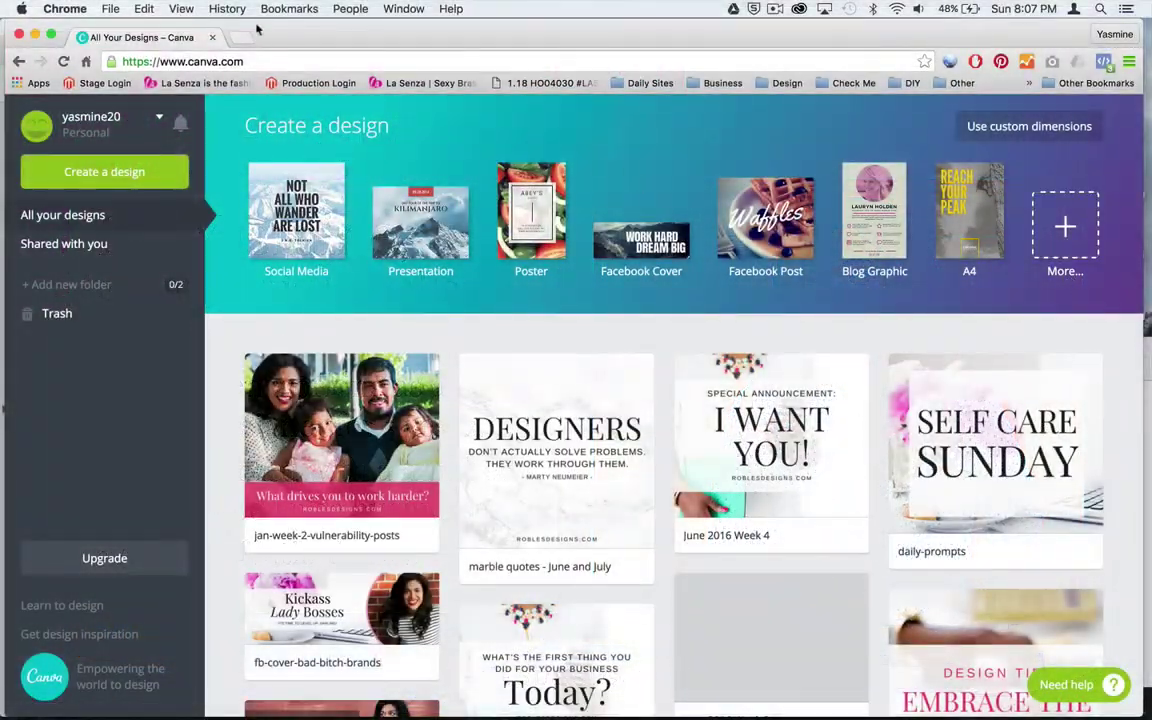
- Check the Canva home page address and scroll the page to look over the options
drag(241, 62, 126, 65)
click(256, 62)
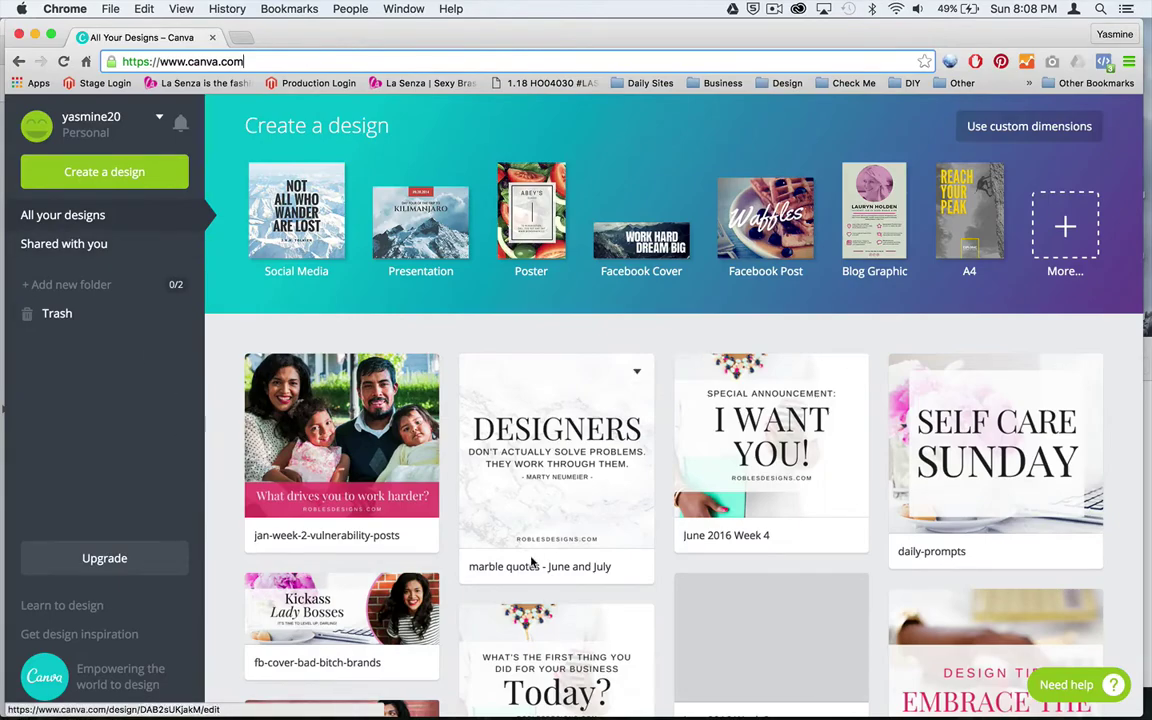
scroll(790, 611, down, 1)
scroll(790, 611, down, 10)
scroll(790, 611, up, 12)
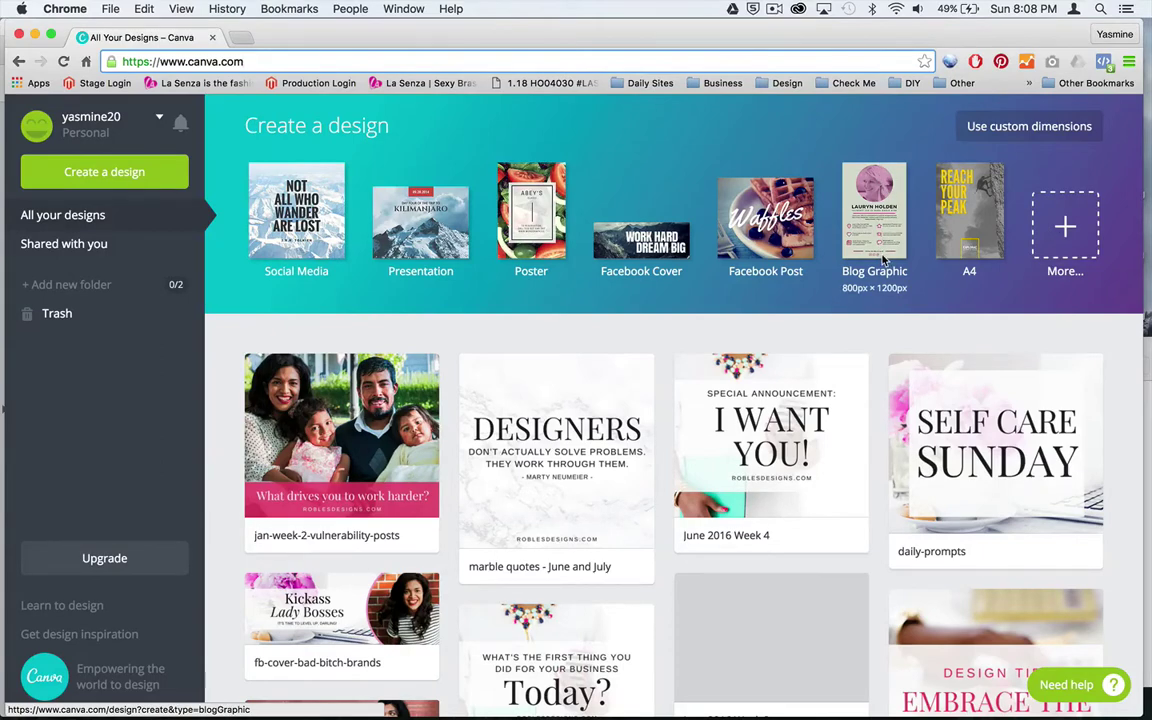
- Browse all design types and start a blank 735 × 1102 px Pinterest Graphic
click(1062, 230)
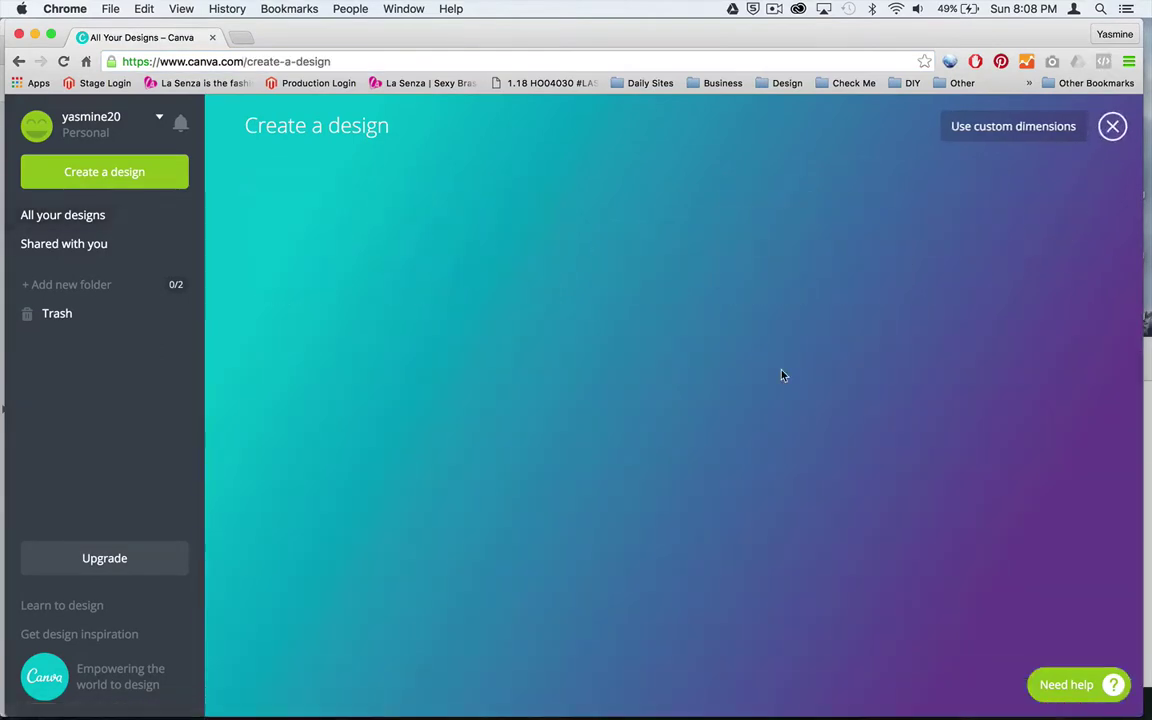
scroll(783, 375, down, 1)
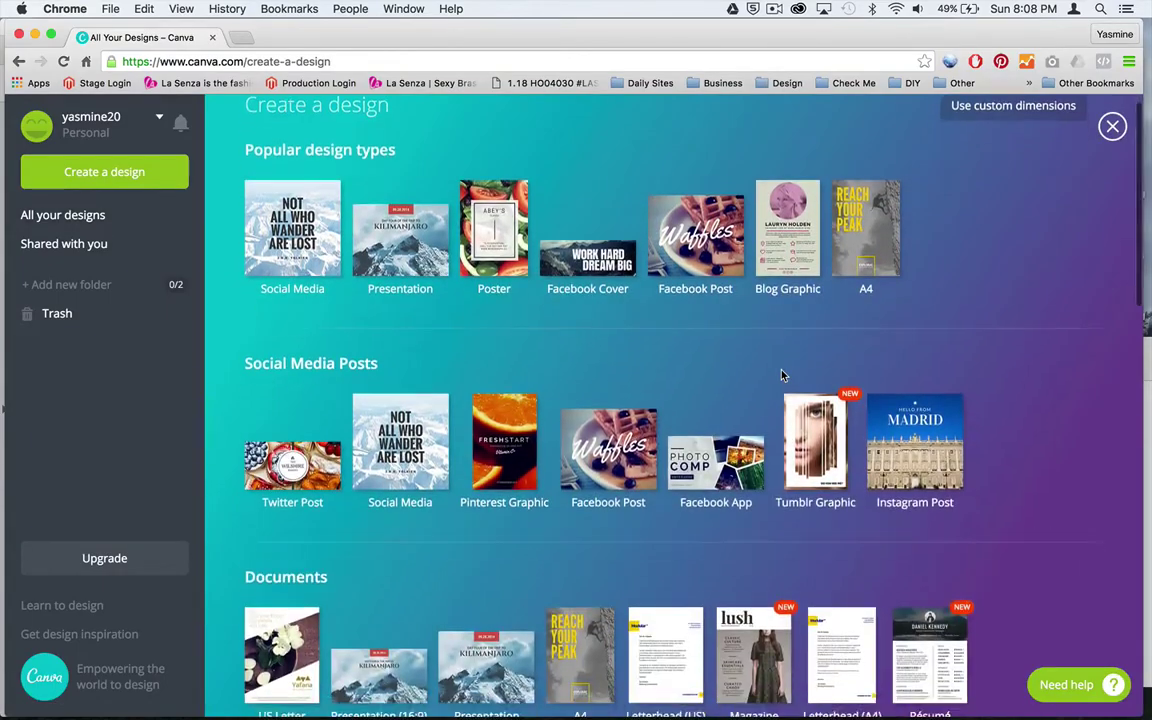
scroll(783, 375, down, 10)
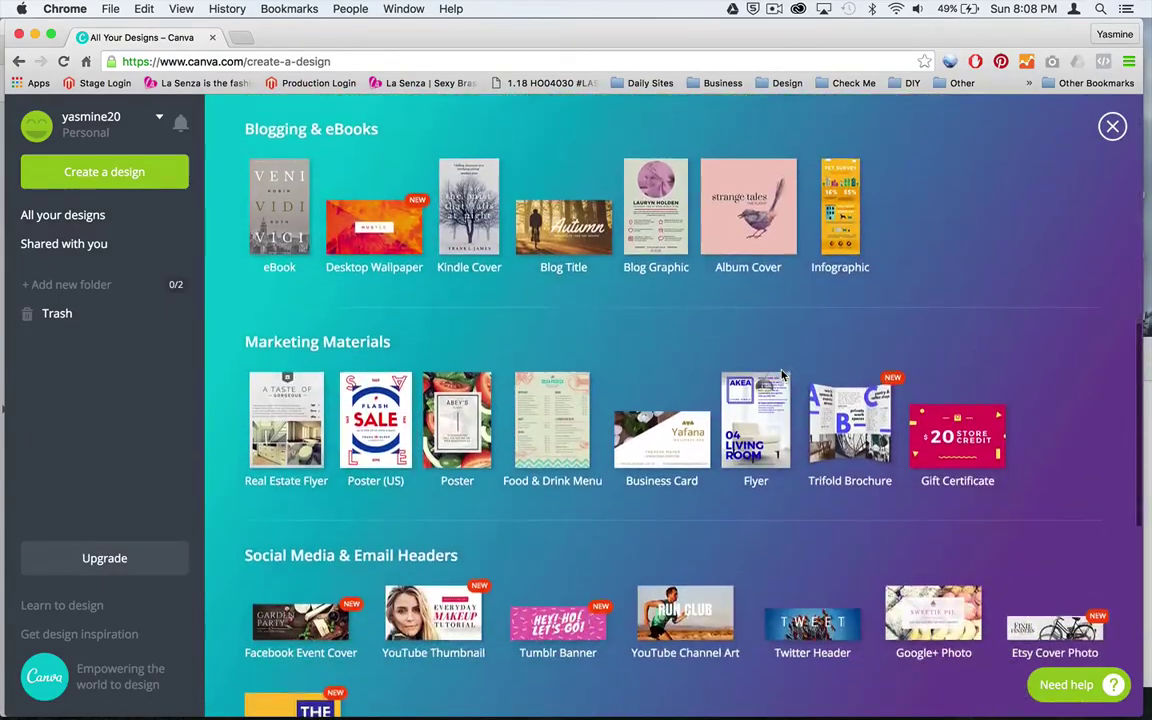
scroll(783, 375, down, 3)
scroll(783, 375, up, 15)
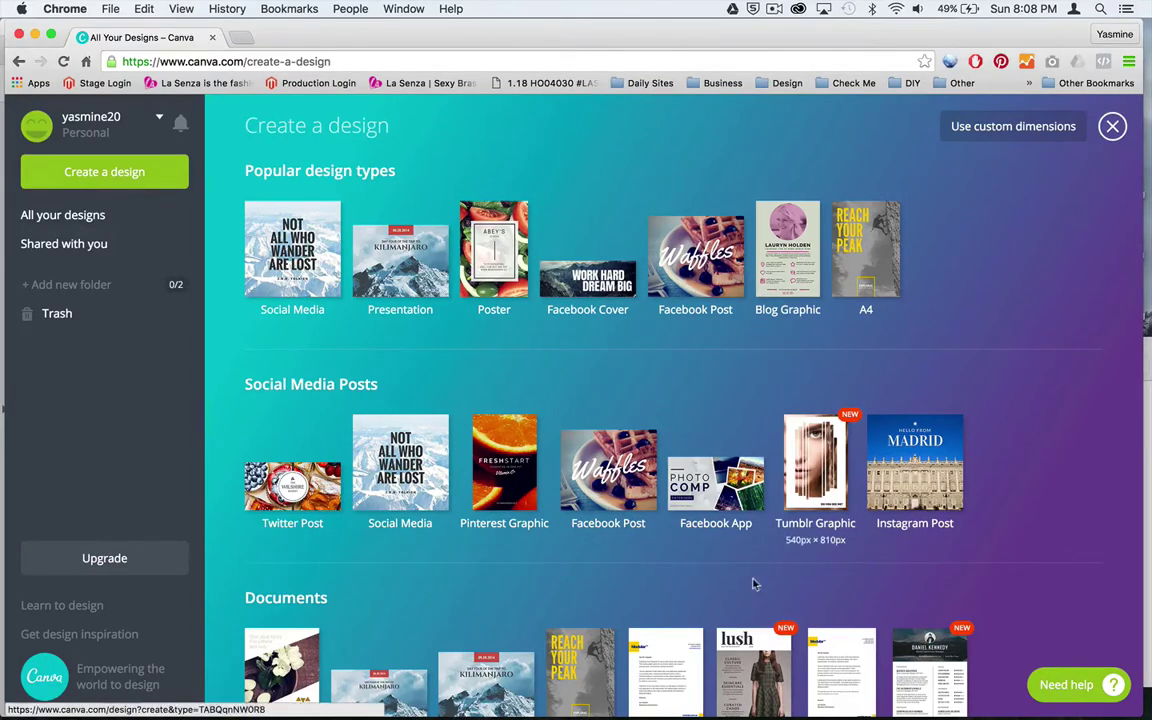
scroll(742, 597, down, 3)
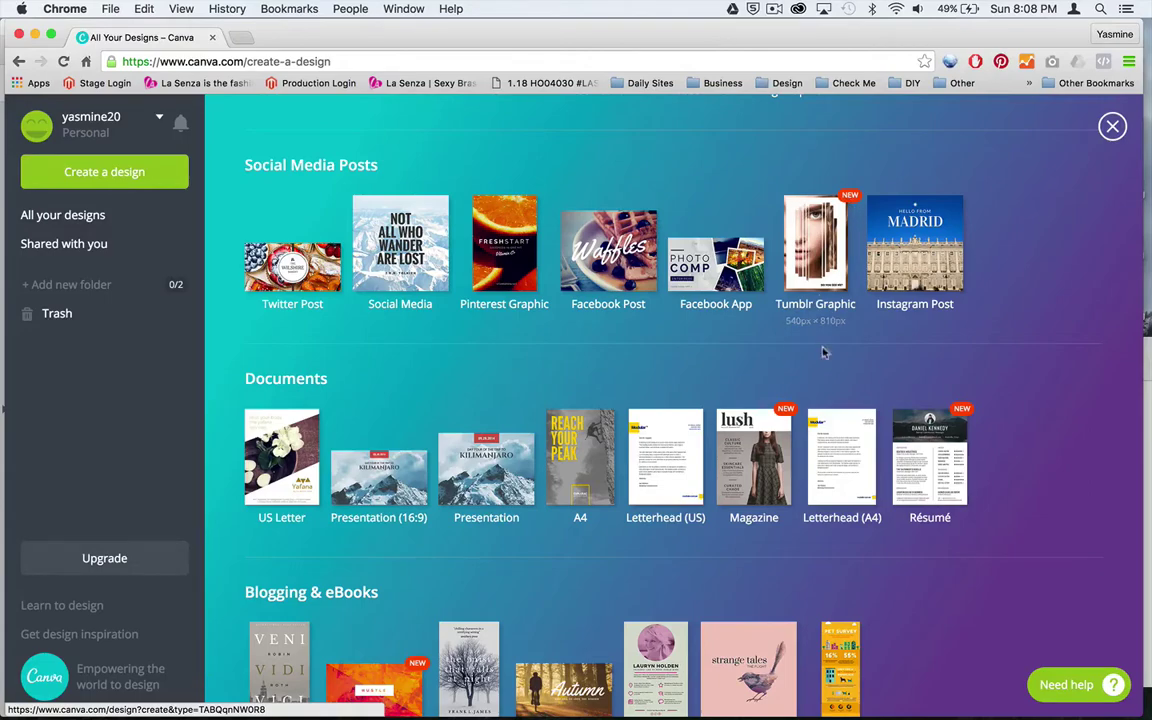
scroll(680, 434, down, 5)
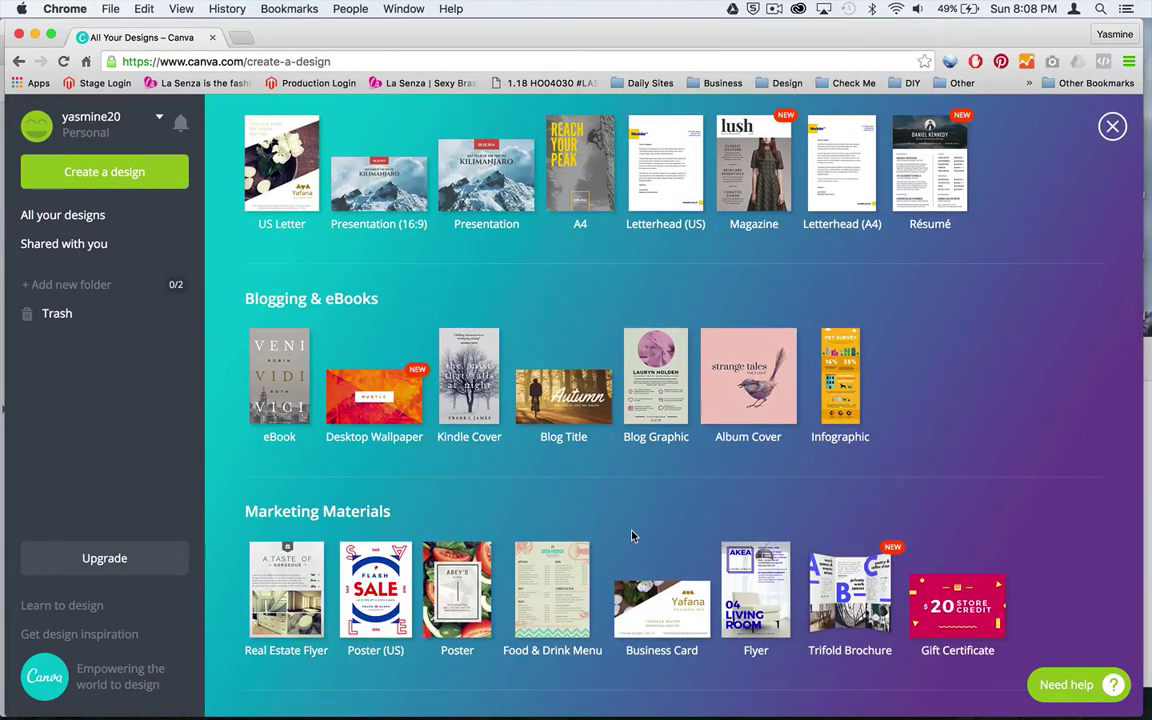
scroll(632, 536, down, 6)
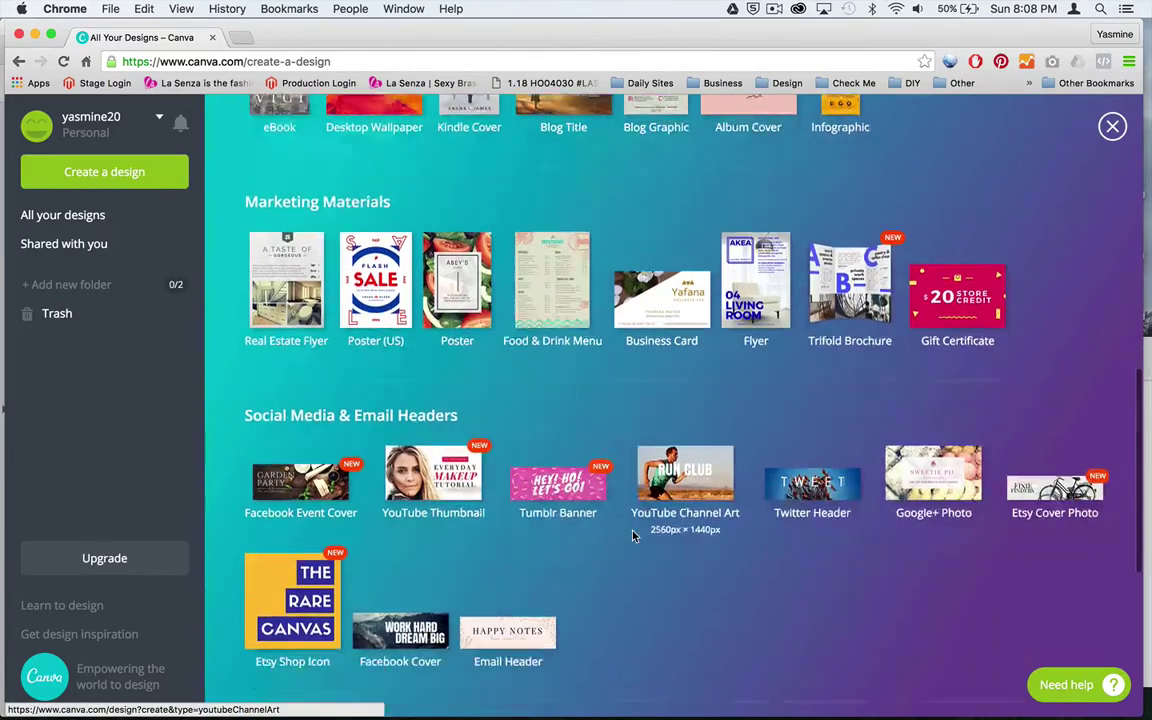
scroll(632, 536, down, 3)
scroll(632, 536, up, 3)
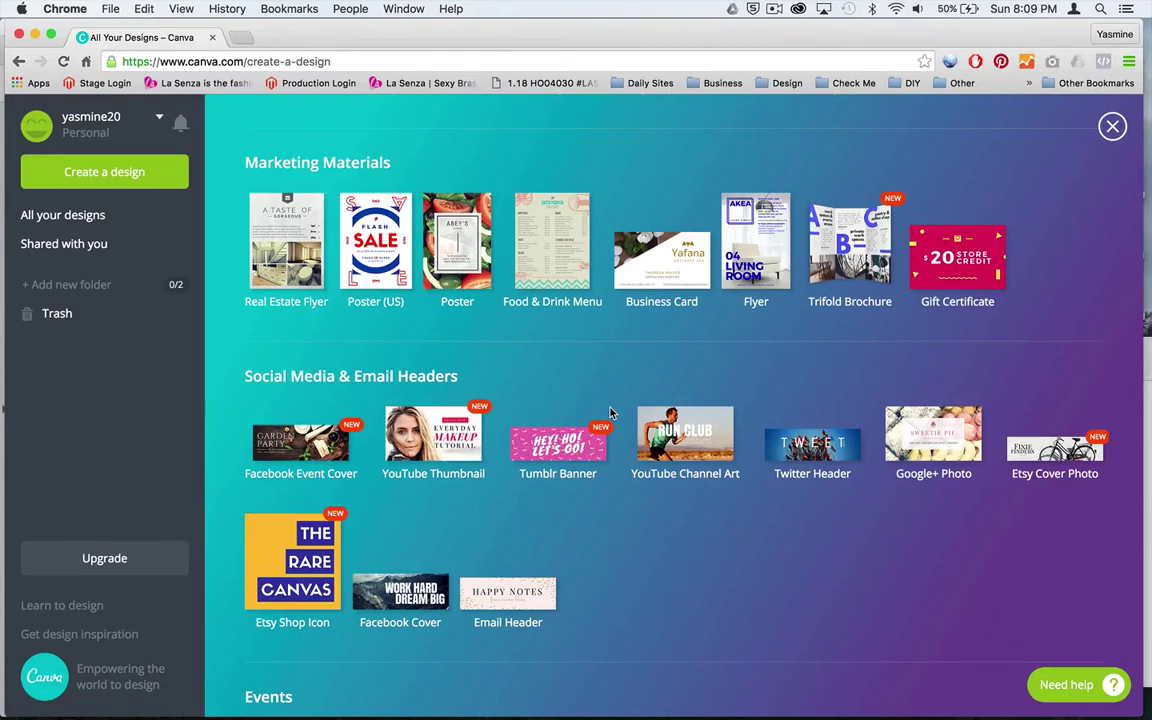
scroll(612, 413, up, 15)
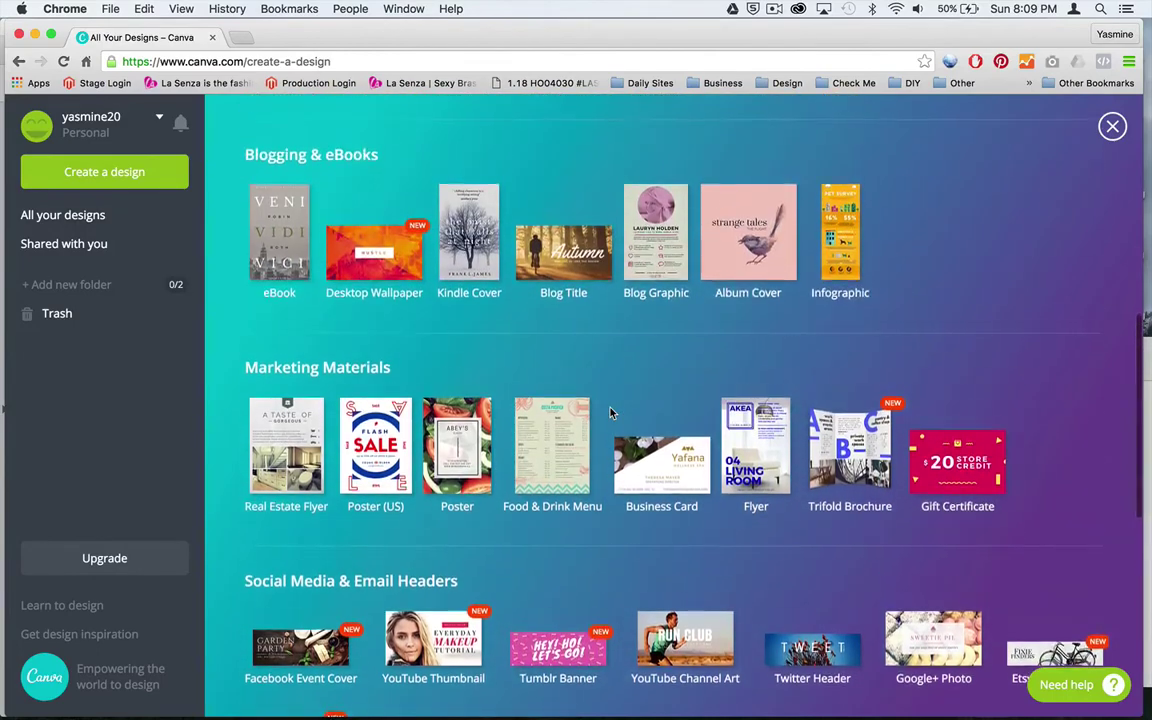
scroll(612, 413, up, 5)
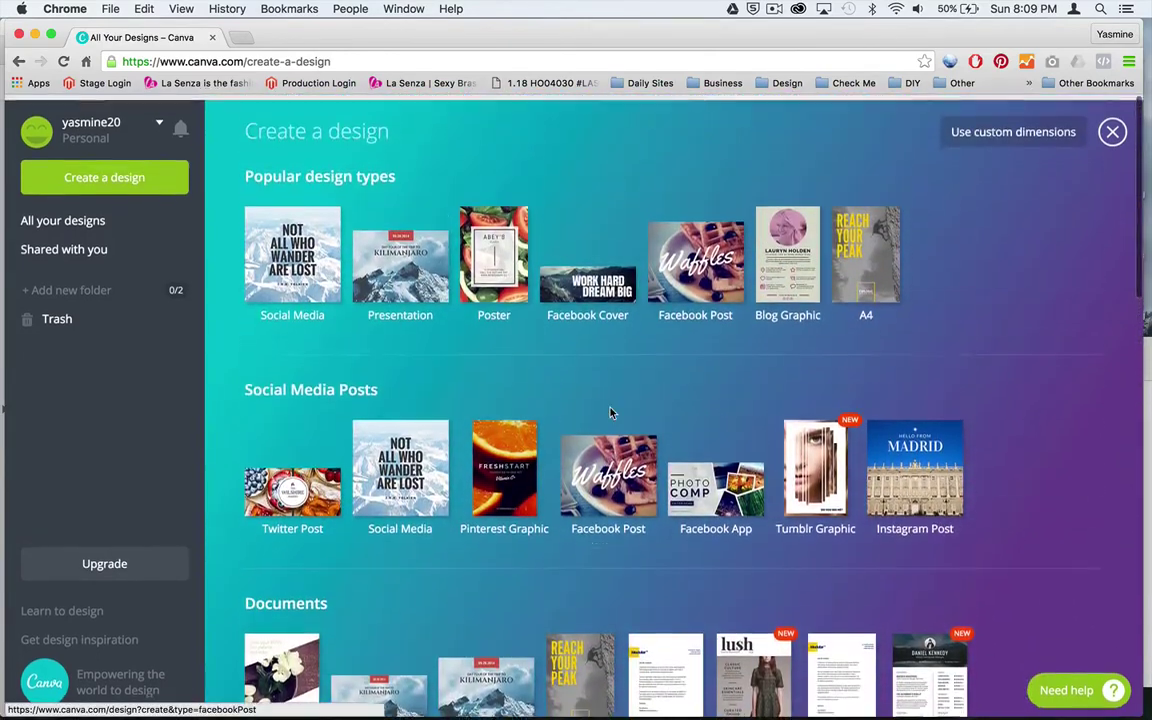
click(504, 470)
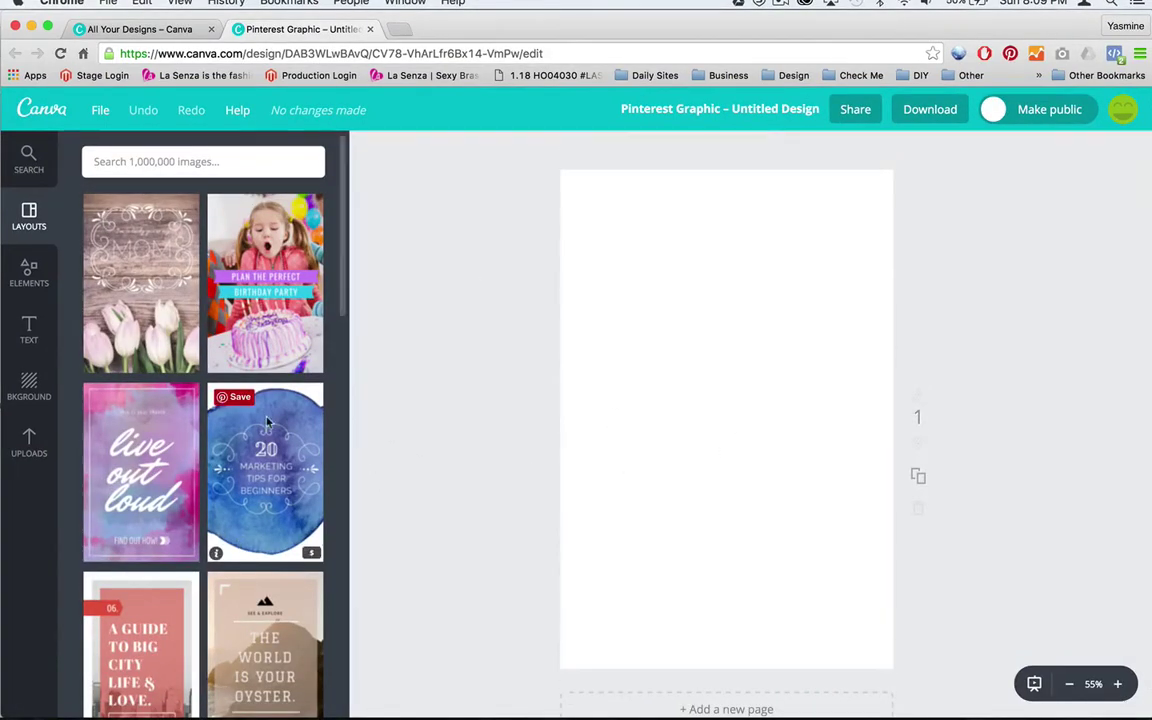
scroll(269, 428, down, 5)
scroll(269, 428, down, 3)
scroll(270, 422, up, 8)
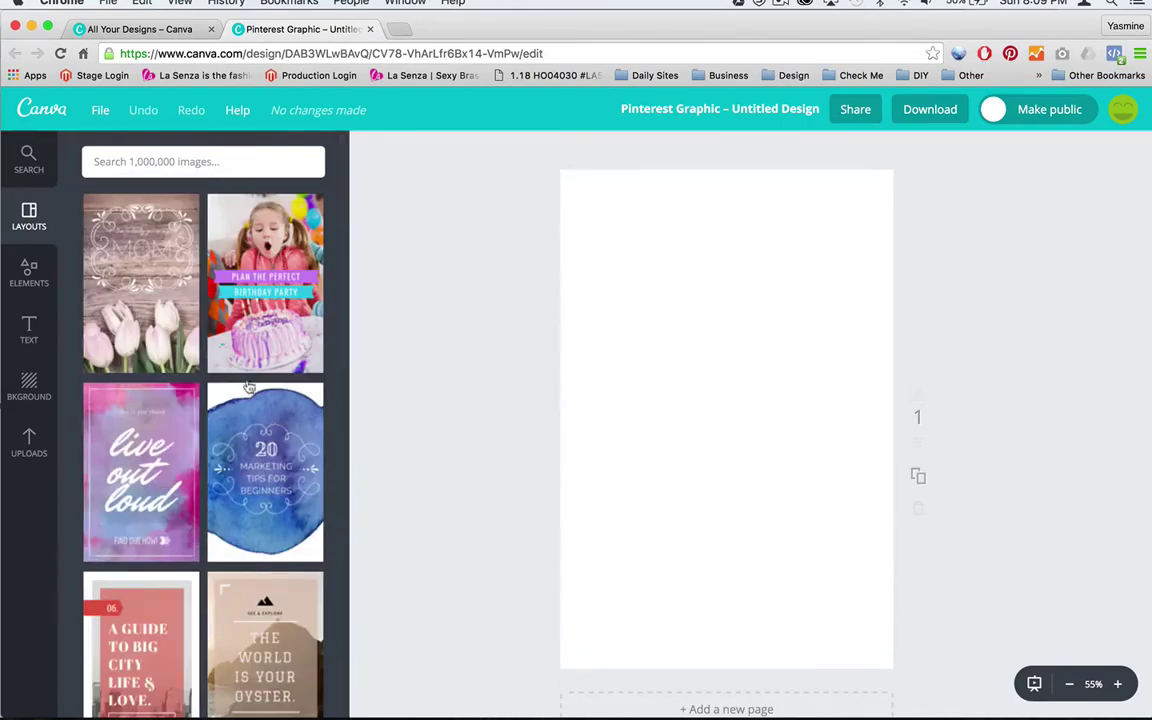
scroll(284, 430, down, 12)
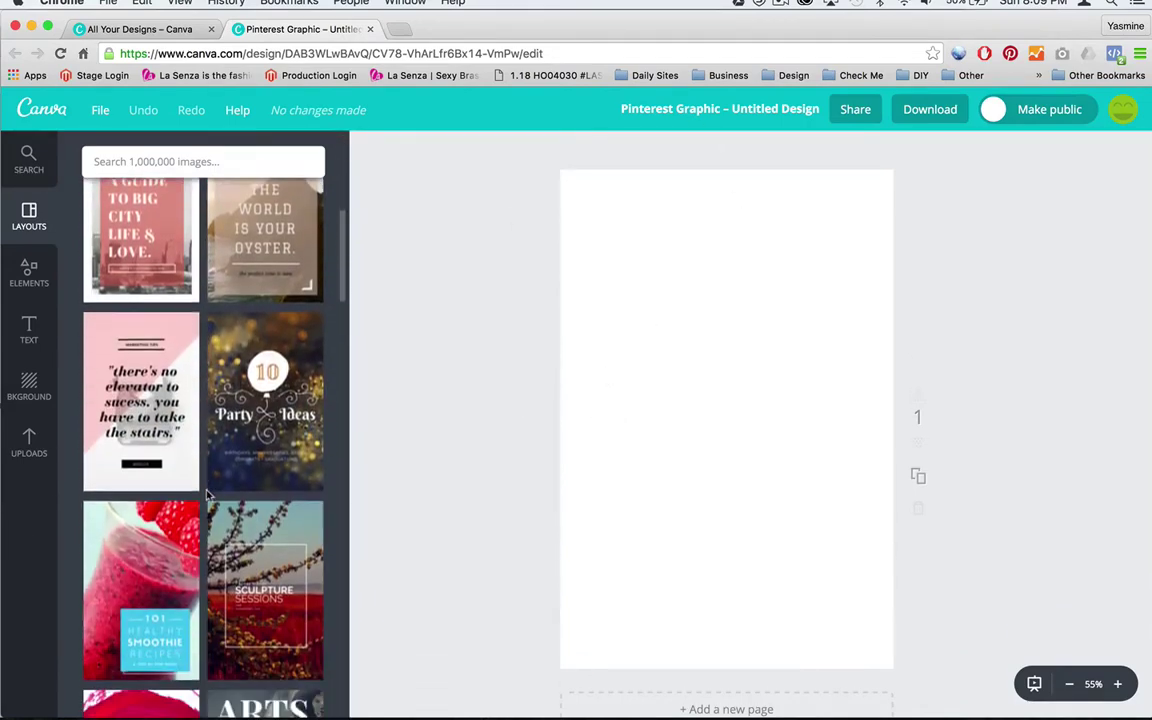
scroll(208, 494, down, 1)
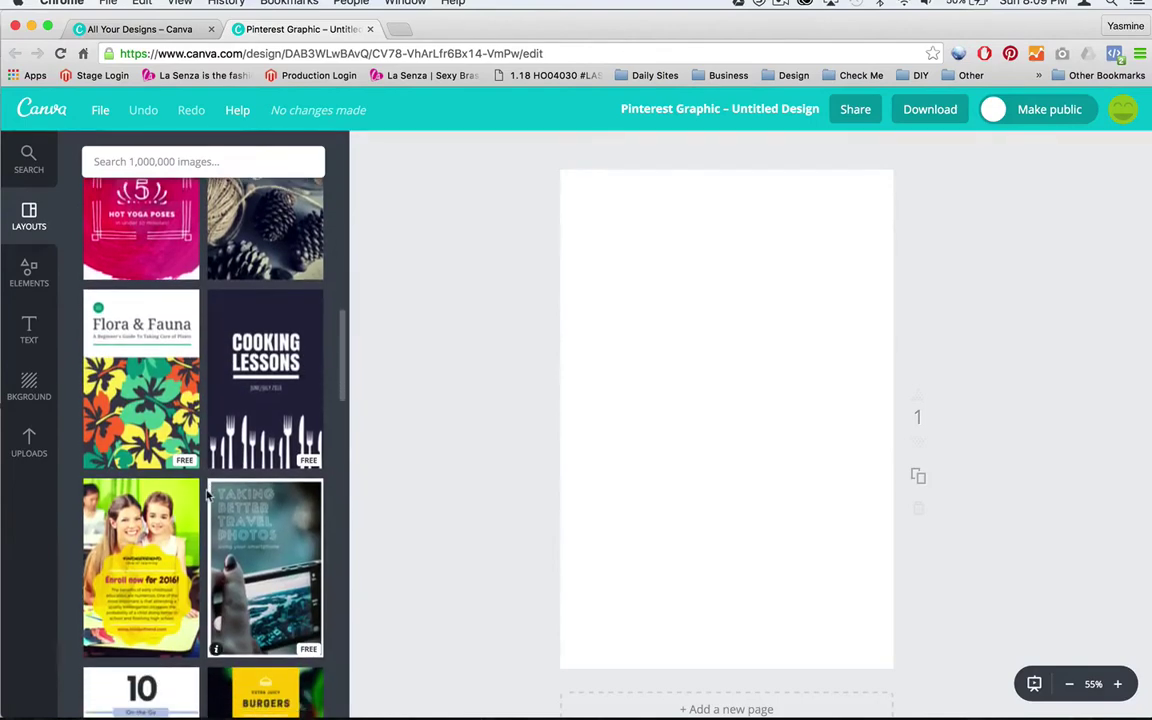
scroll(208, 494, up, 10)
scroll(208, 494, up, 1)
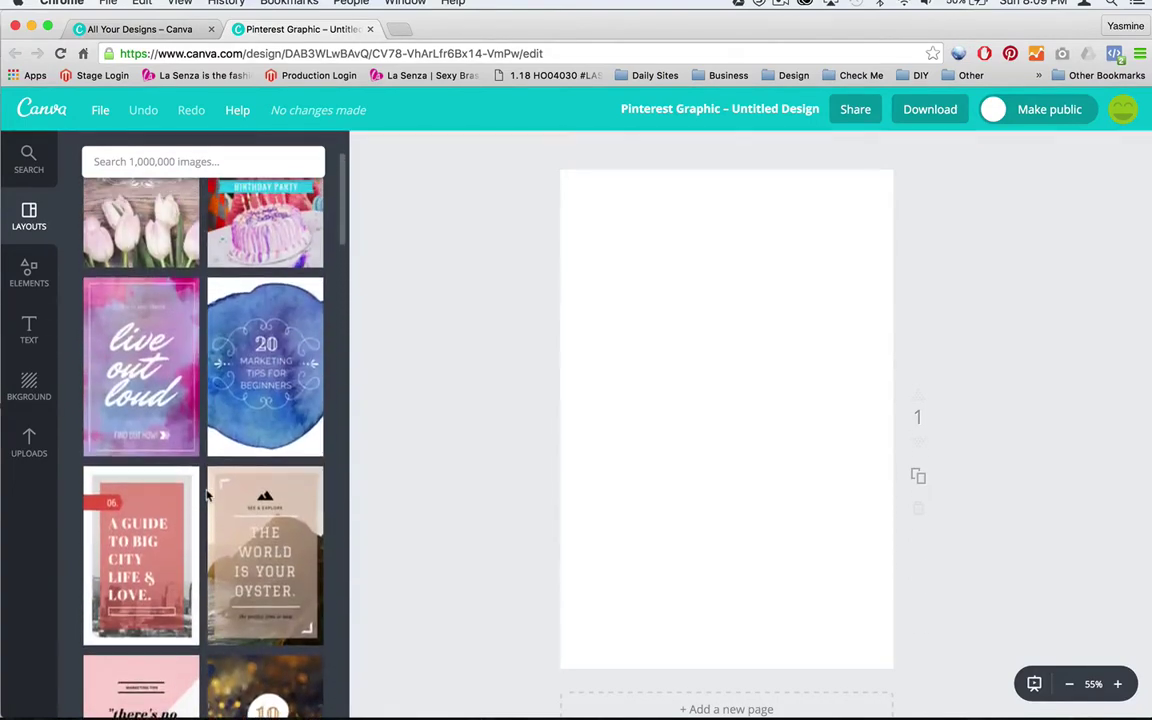
scroll(230, 370, up, 2)
scroll(251, 337, down, 15)
scroll(251, 337, up, 15)
scroll(216, 523, up, 2)
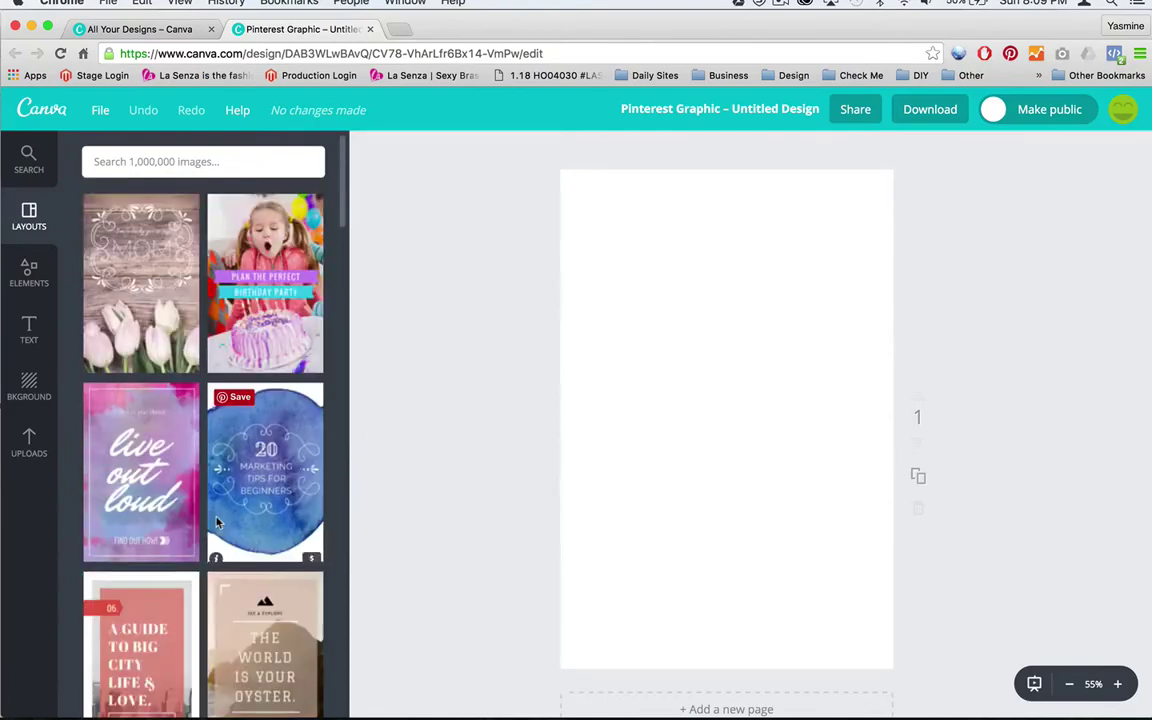
- Change the design's title from untitled to 'example blog post'
click(755, 112)
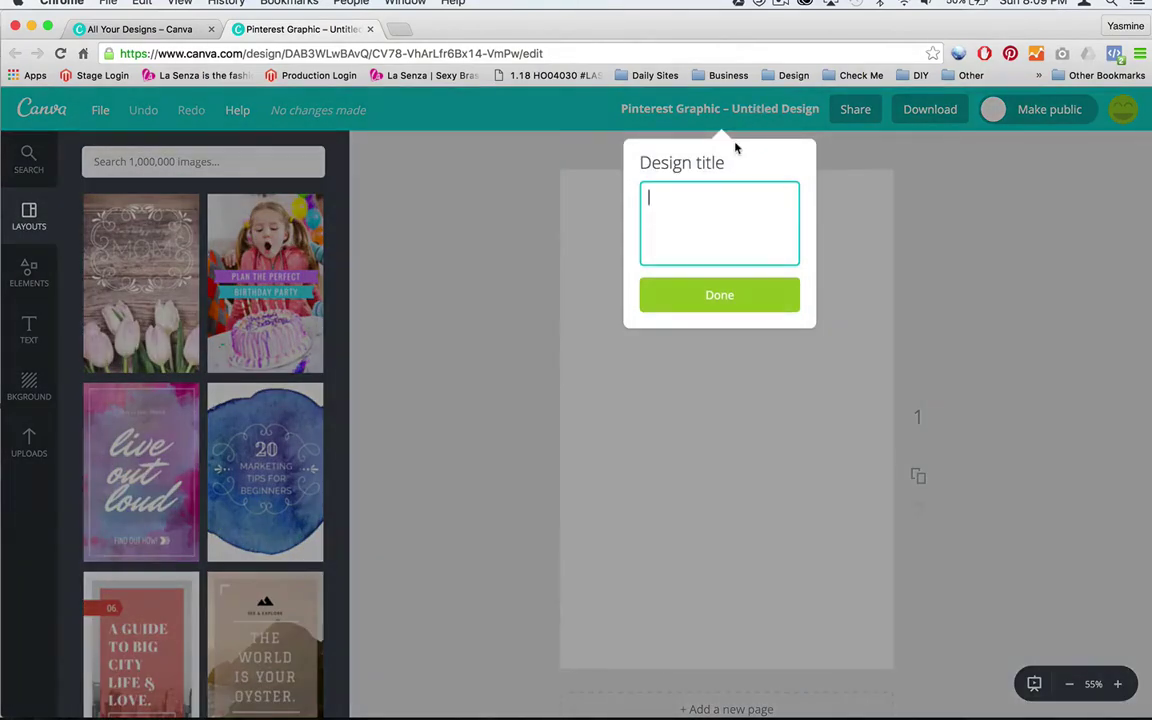
text(example blog post)
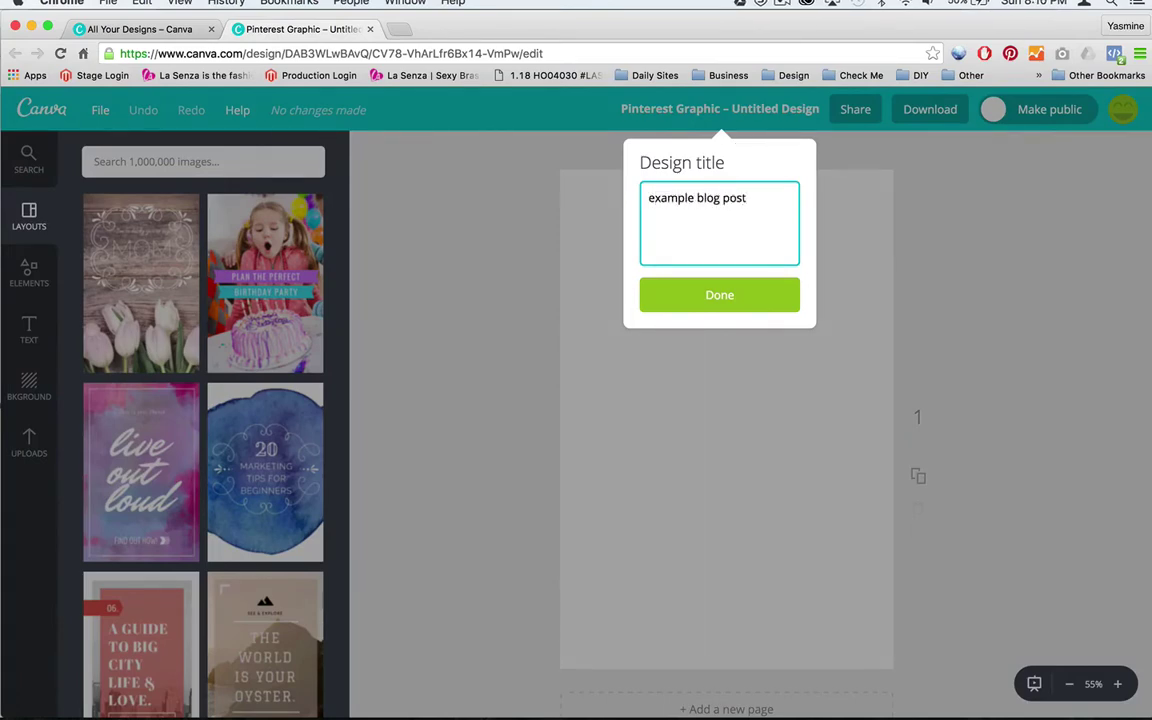
click(726, 295)
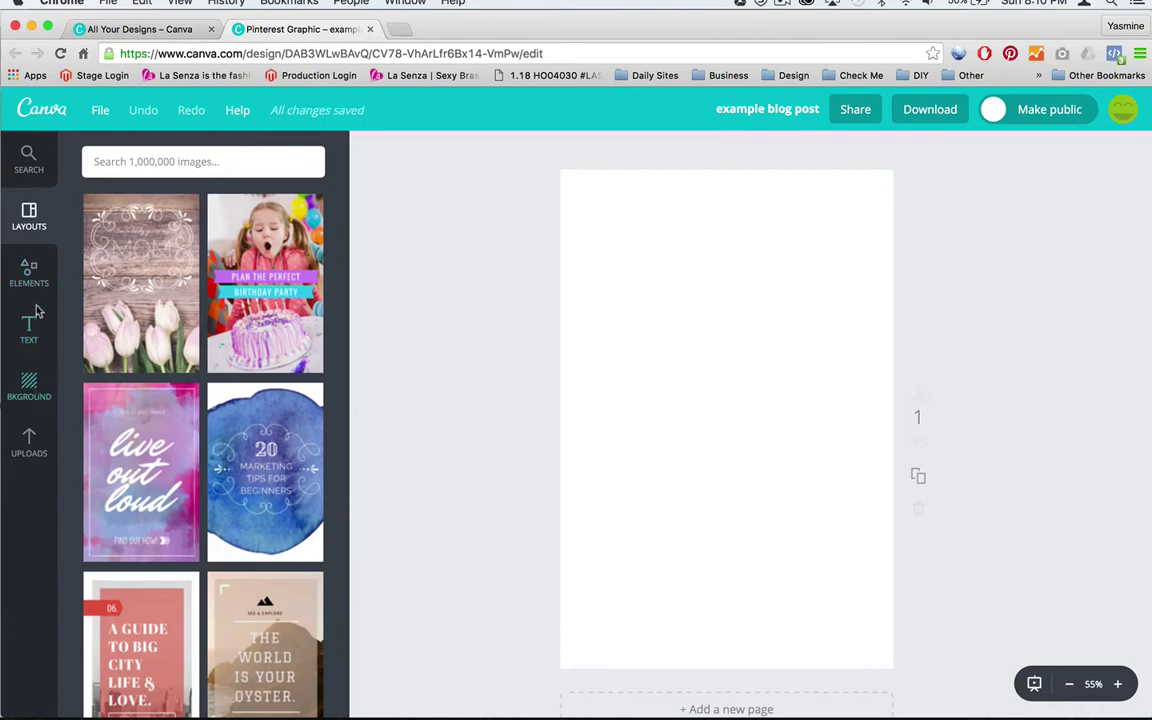
click(32, 415)
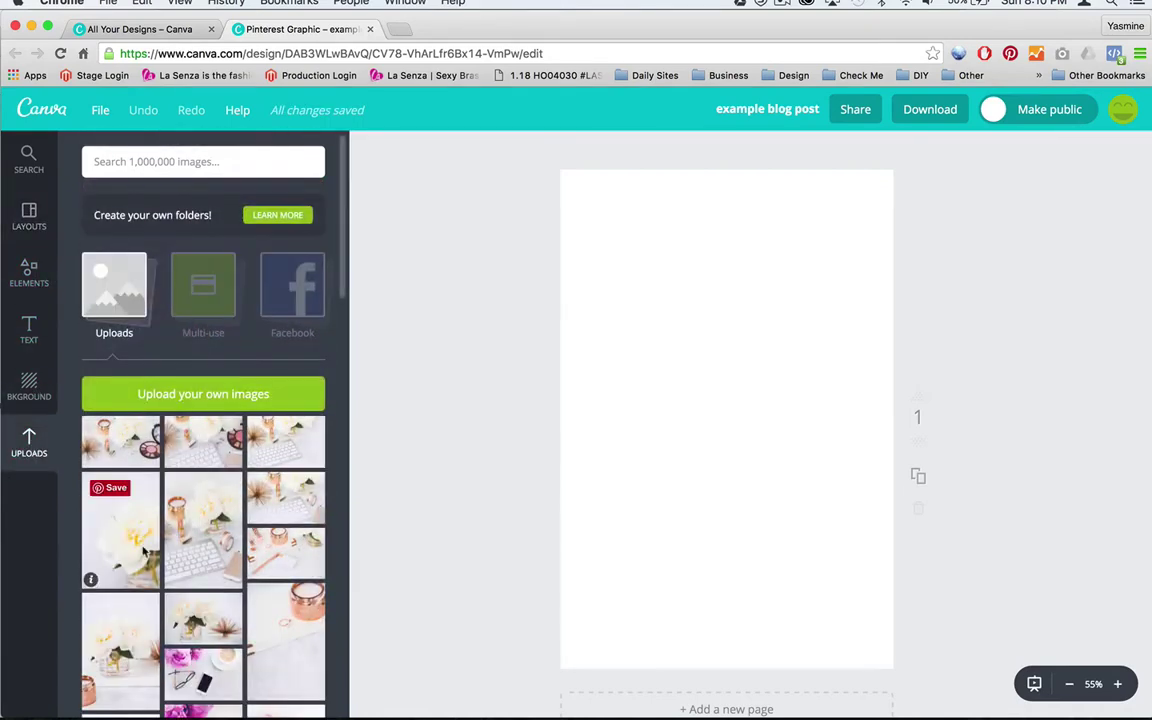
scroll(145, 552, down, 5)
scroll(218, 455, up, 5)
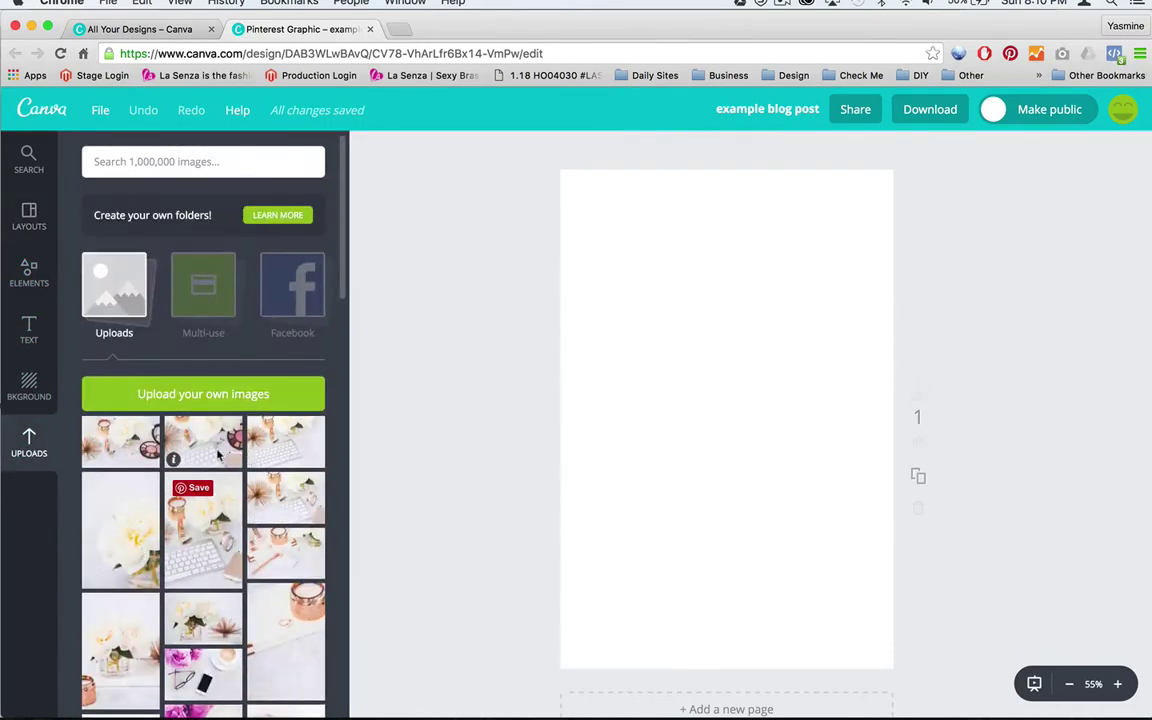
mouse_move(221, 707)
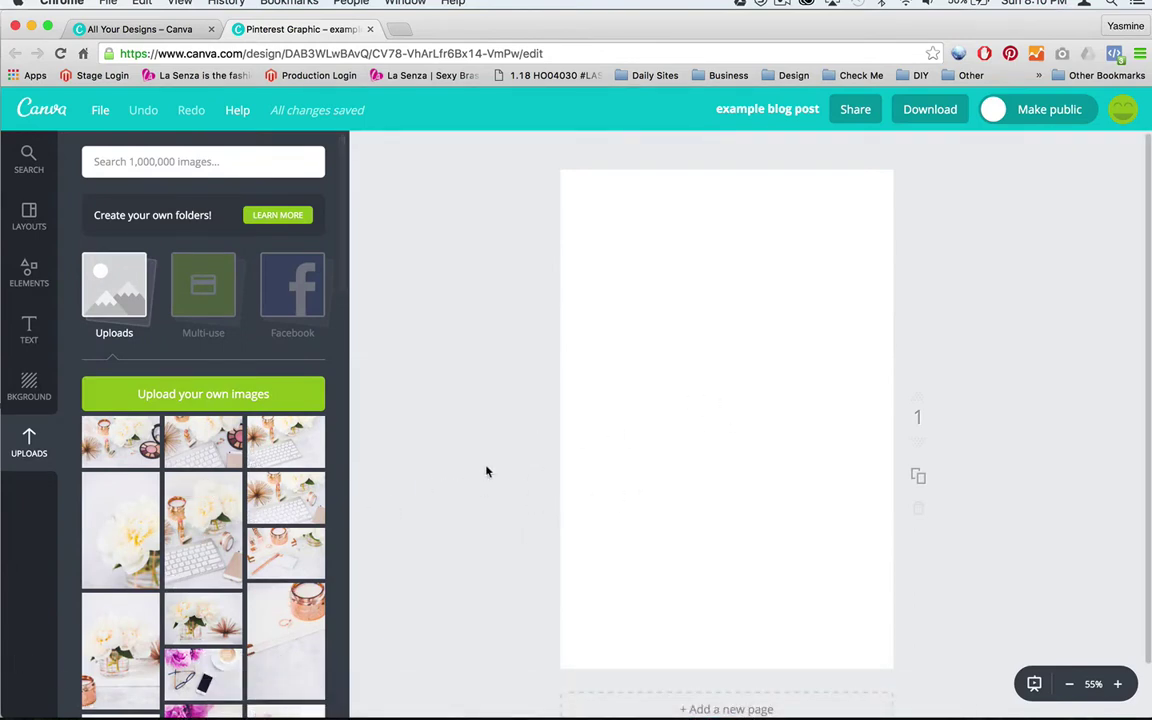
click(229, 393)
click(770, 429)
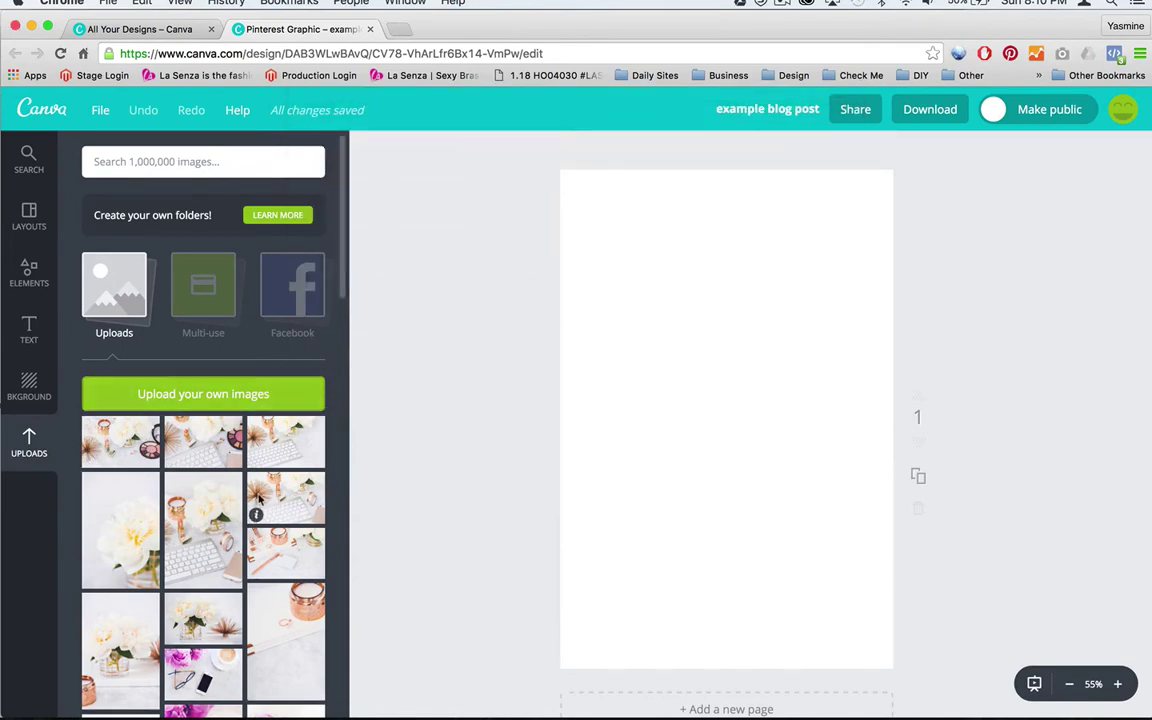
scroll(240, 520, down, 2)
scroll(258, 548, down, 2)
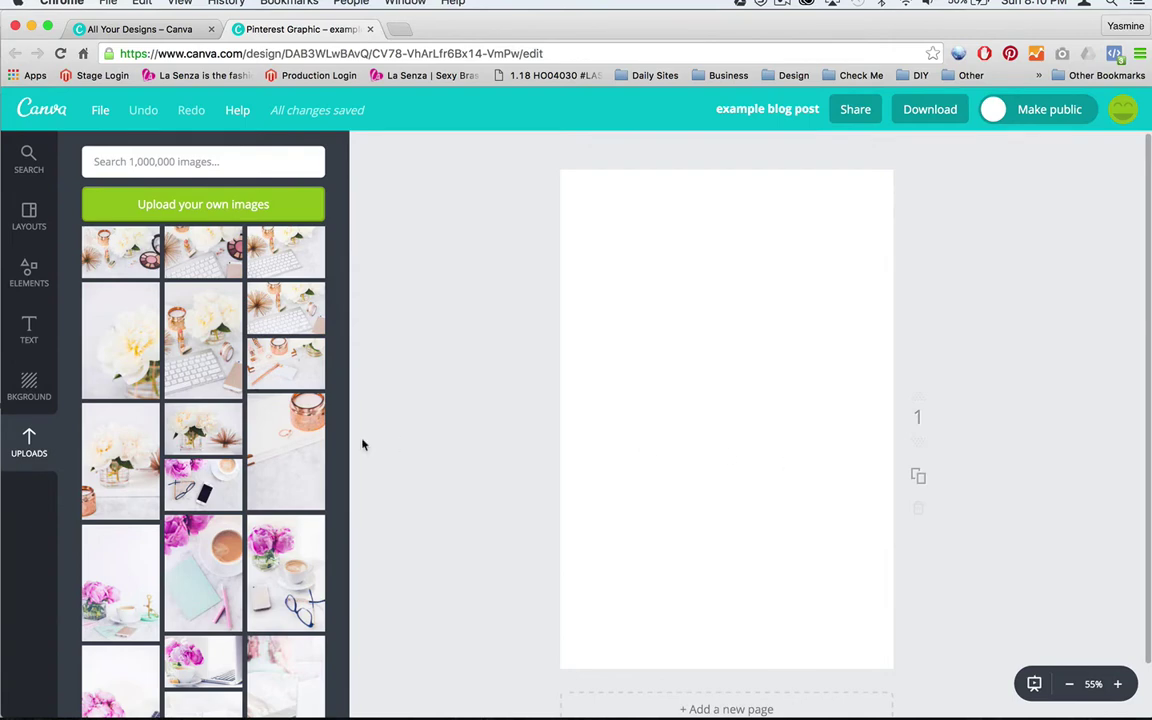
scroll(160, 516, up, 2)
scroll(160, 516, up, 2)
scroll(160, 516, down, 6)
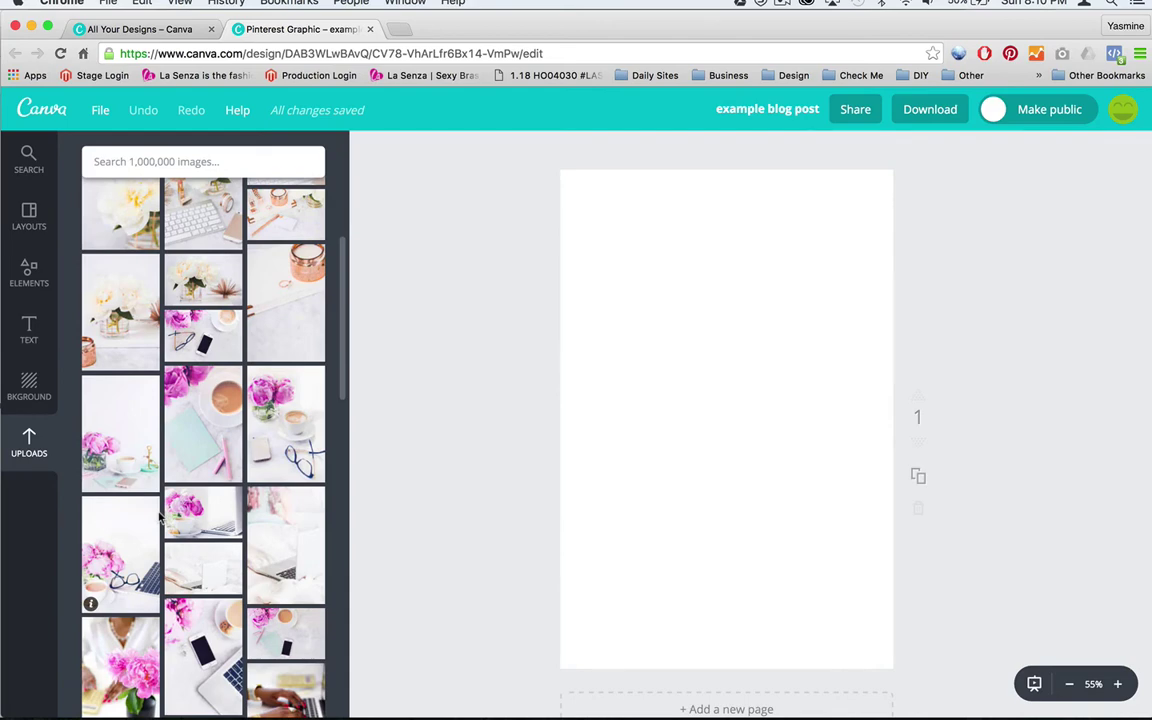
- Try the peony-and-phone photo on the page, then delete it
click(213, 343)
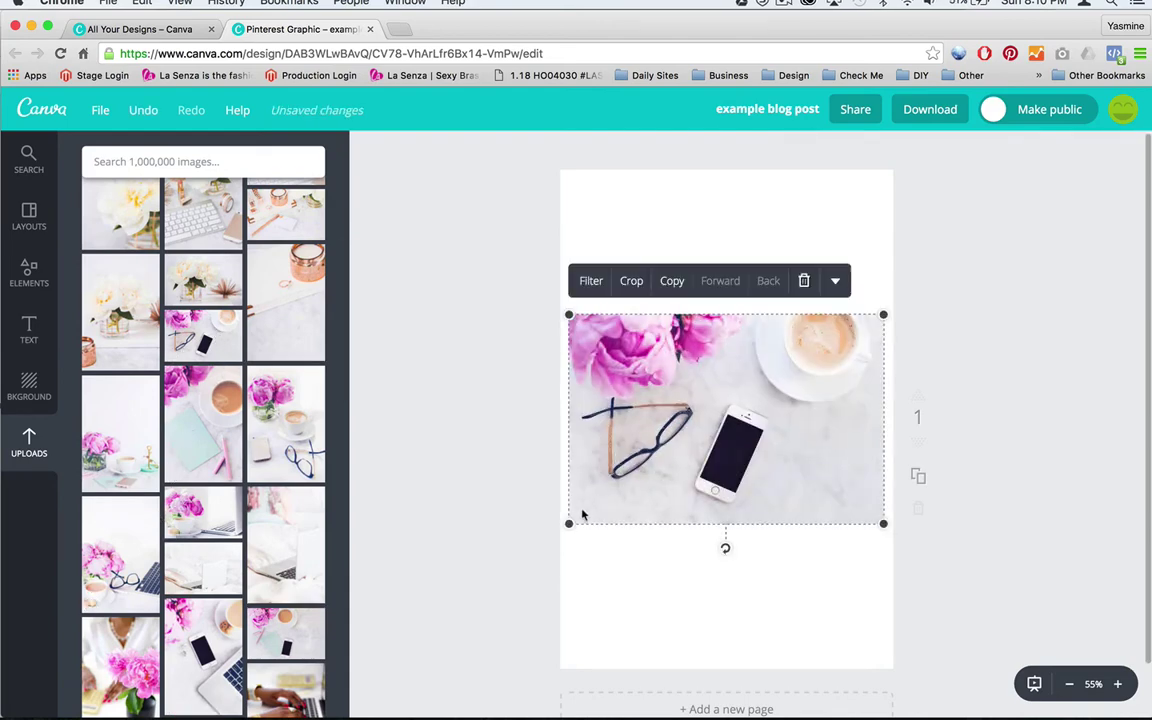
drag(566, 523, 351, 672)
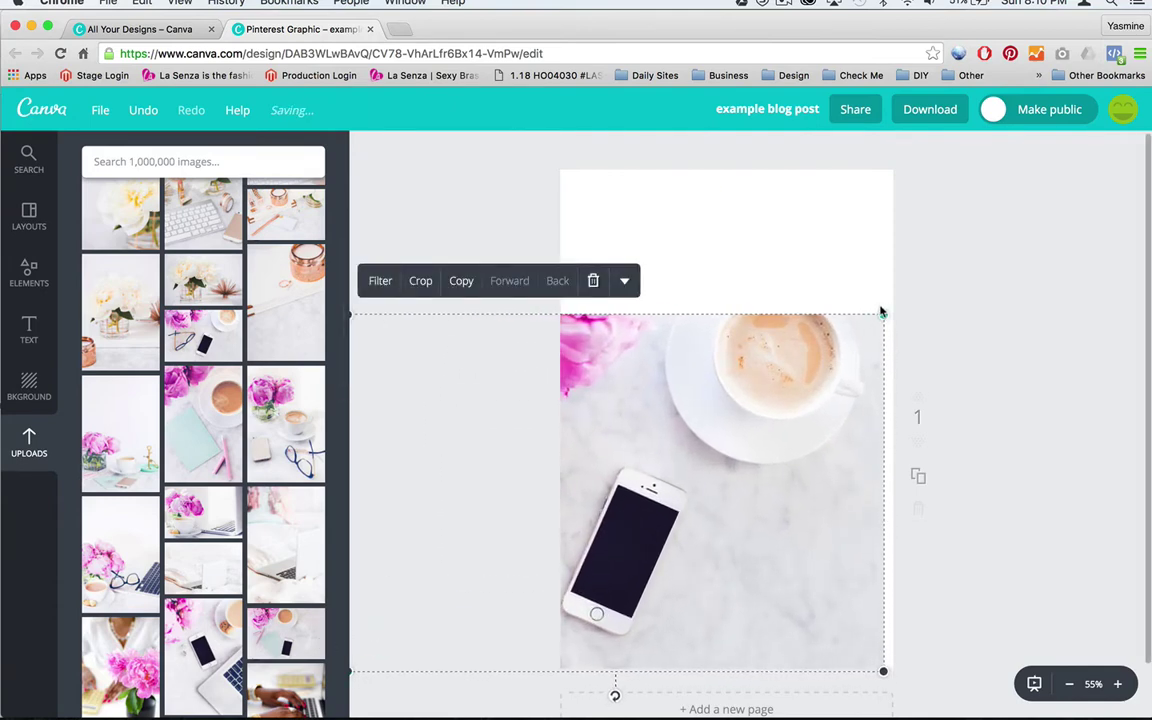
drag(883, 315, 1121, 194)
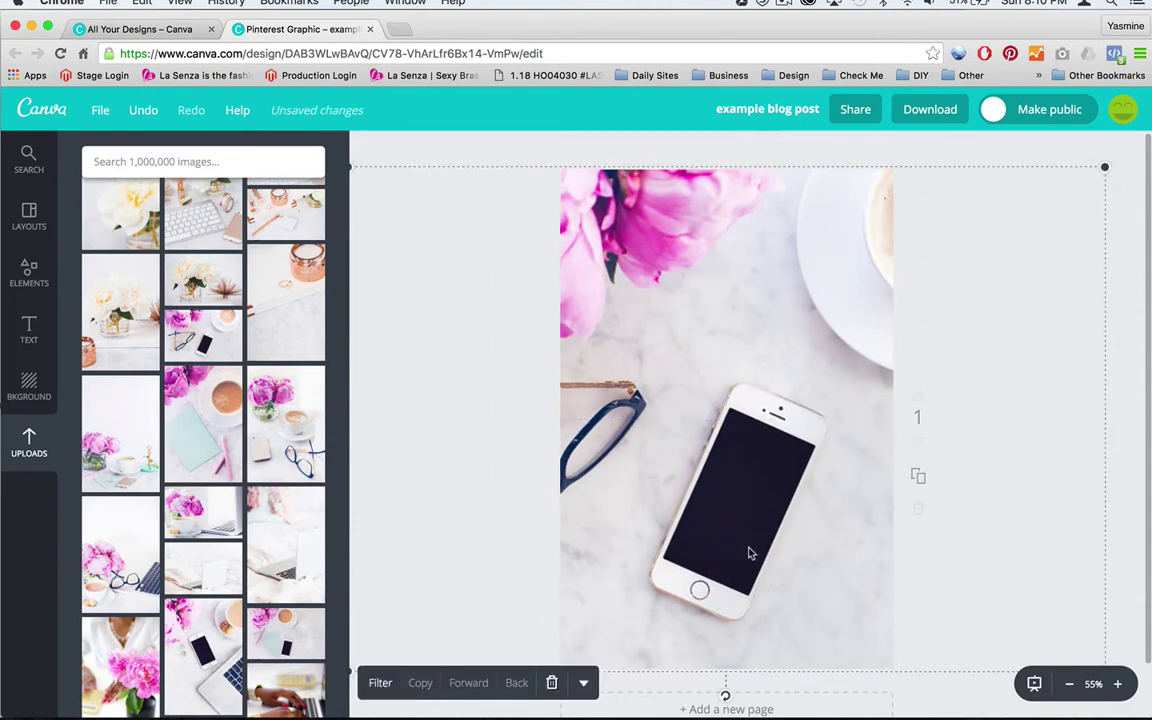
key(Delete)
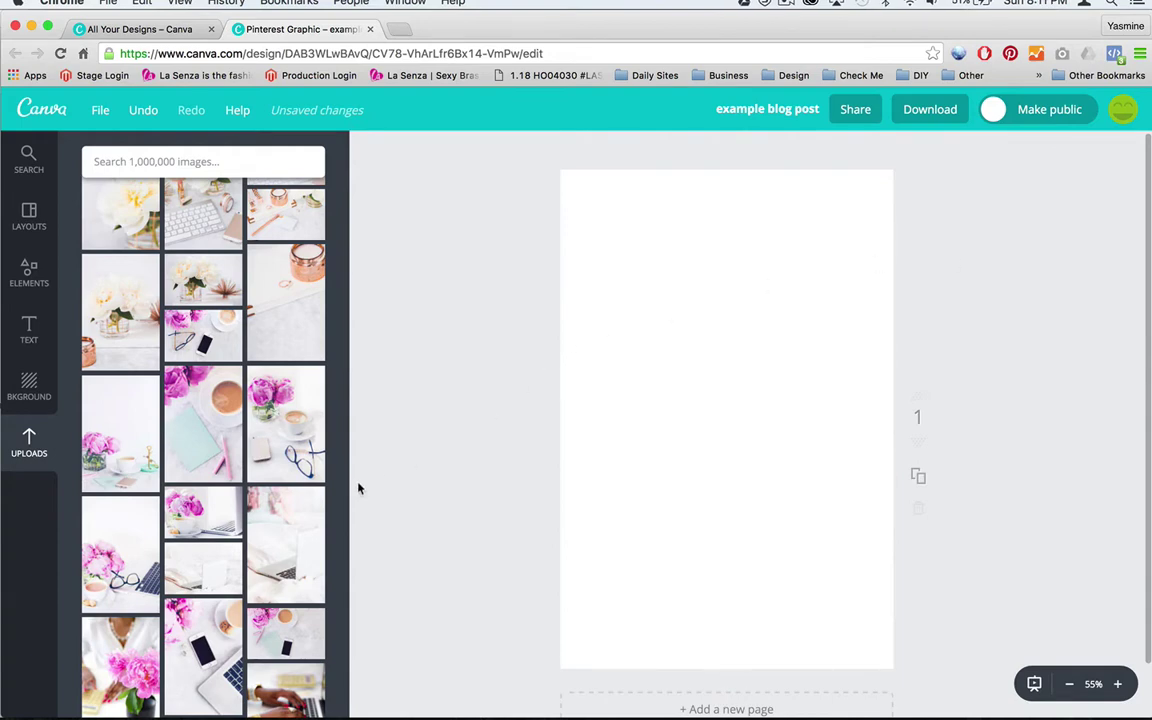
- Add the peony-and-coffee photo and enlarge it until it covers the whole page
click(294, 418)
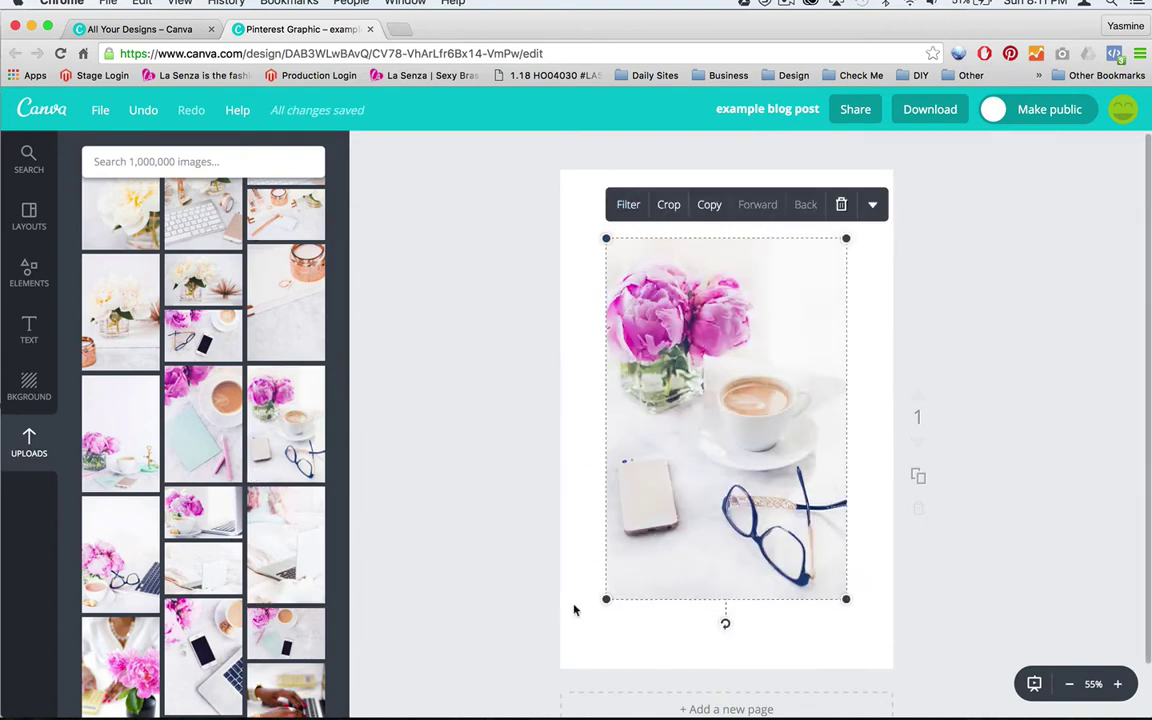
drag(607, 239, 559, 170)
drag(855, 600, 906, 661)
click(993, 450)
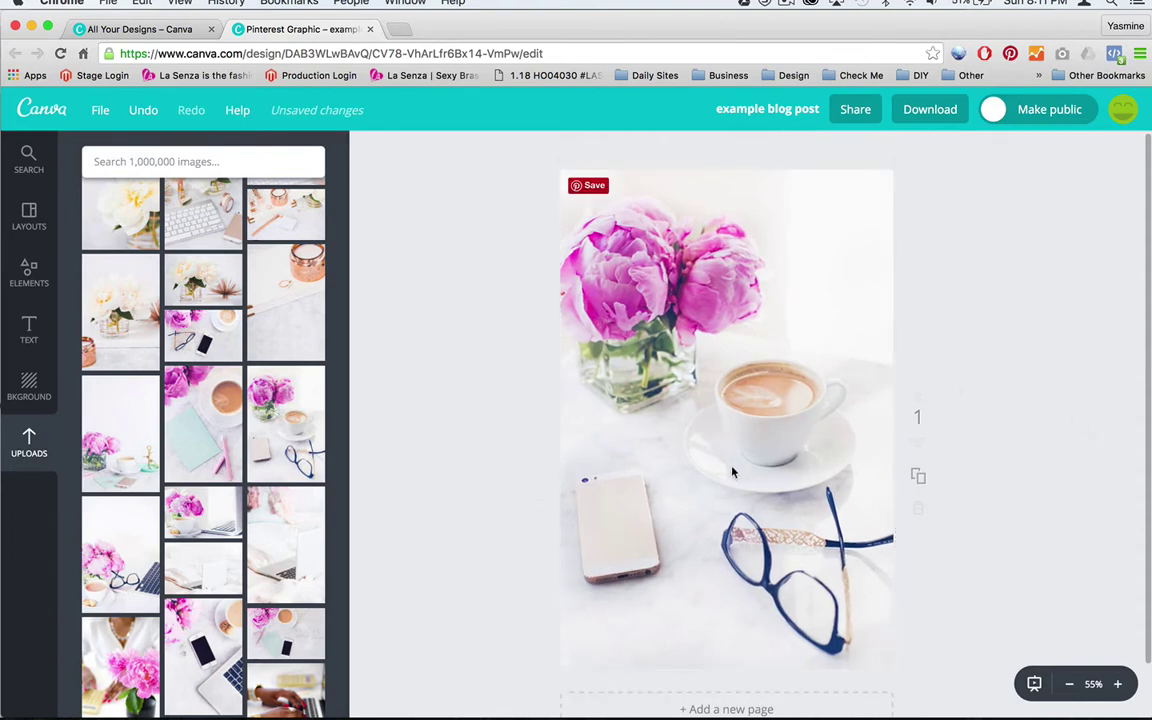
click(794, 299)
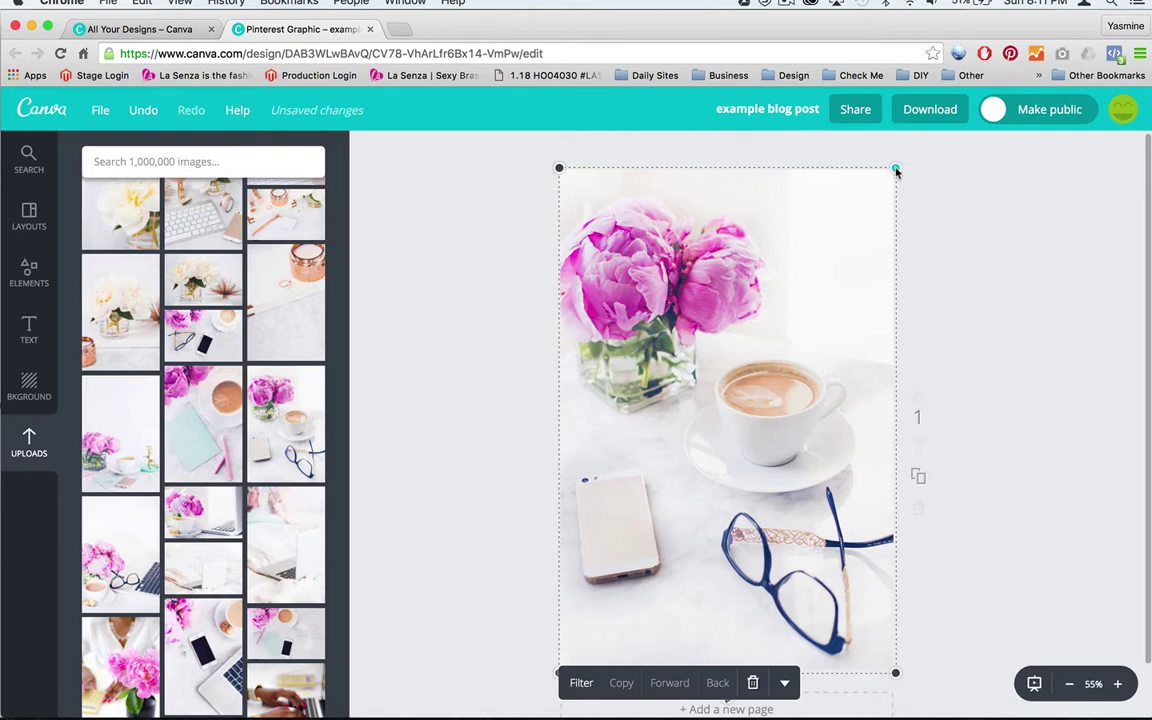
drag(896, 171, 1021, 60)
key(Down)
key(Down)
key(Down)
key(Down)
key(Down)
key(Down)
key(Down)
key(Down)
key(Down)
key(Down)
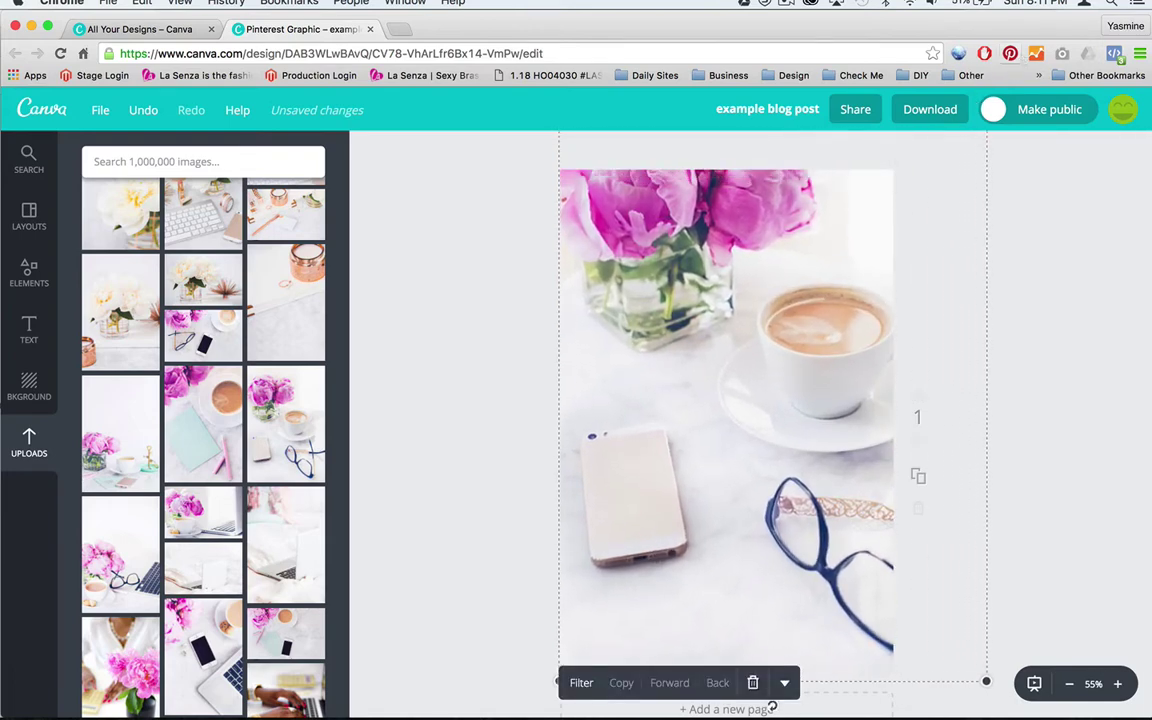
key(Left)
key(Left)
key(Left)
key(Left)
key(Left)
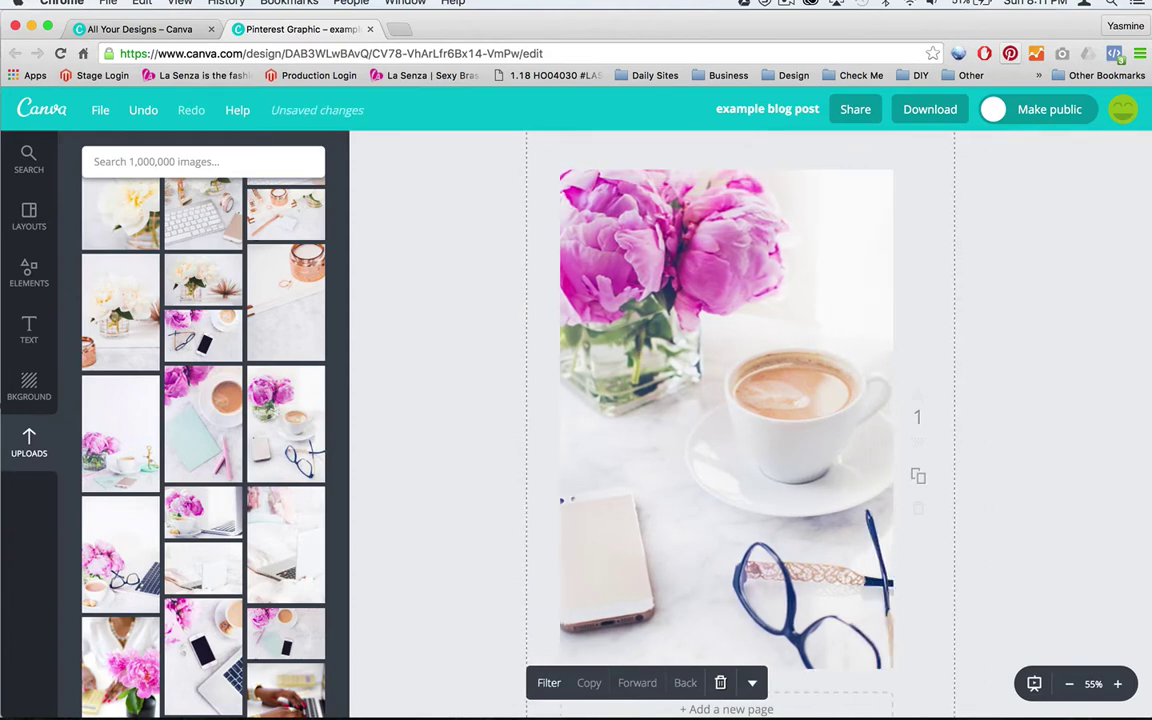
key(Down)
key(Down)
key(Down)
key(Down)
key(Down)
key(Down)
key(Down)
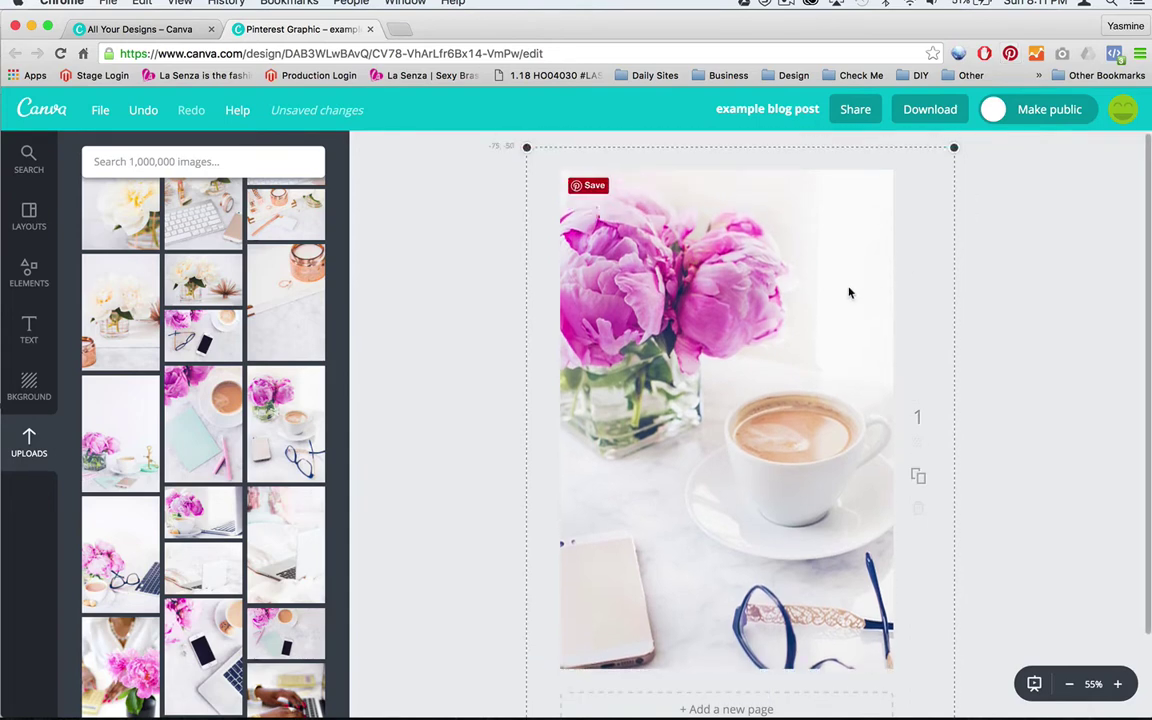
drag(954, 158, 1012, 110)
key(Up)
key(Up)
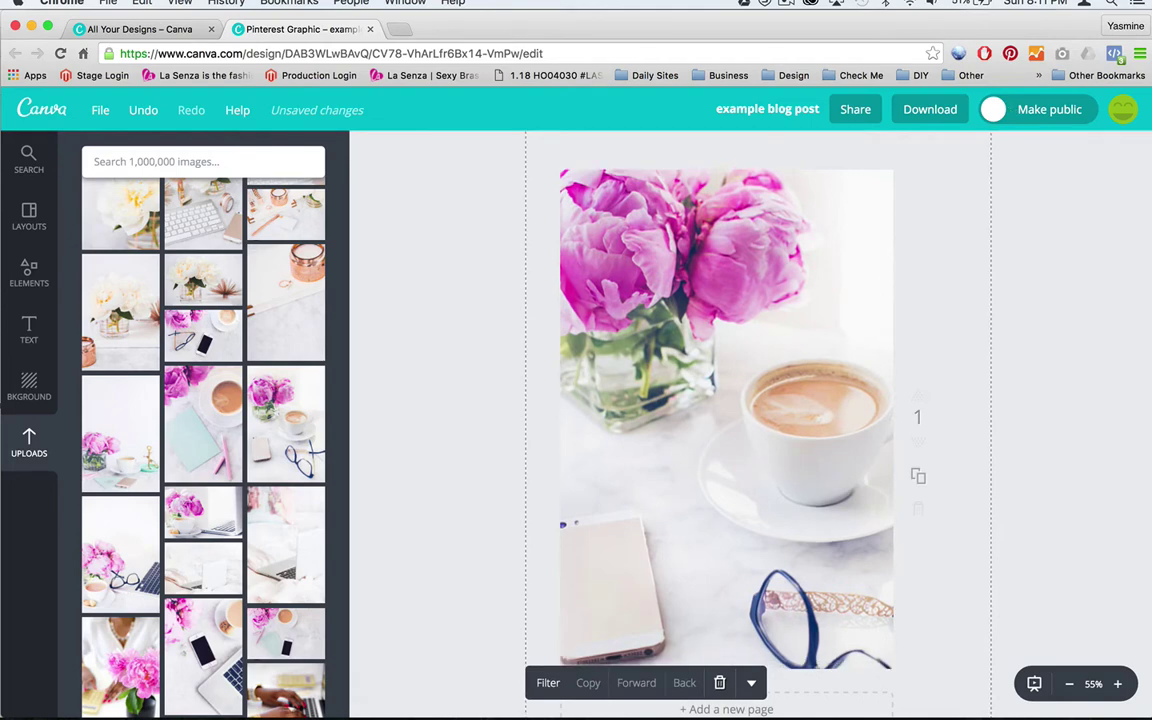
key(Escape)
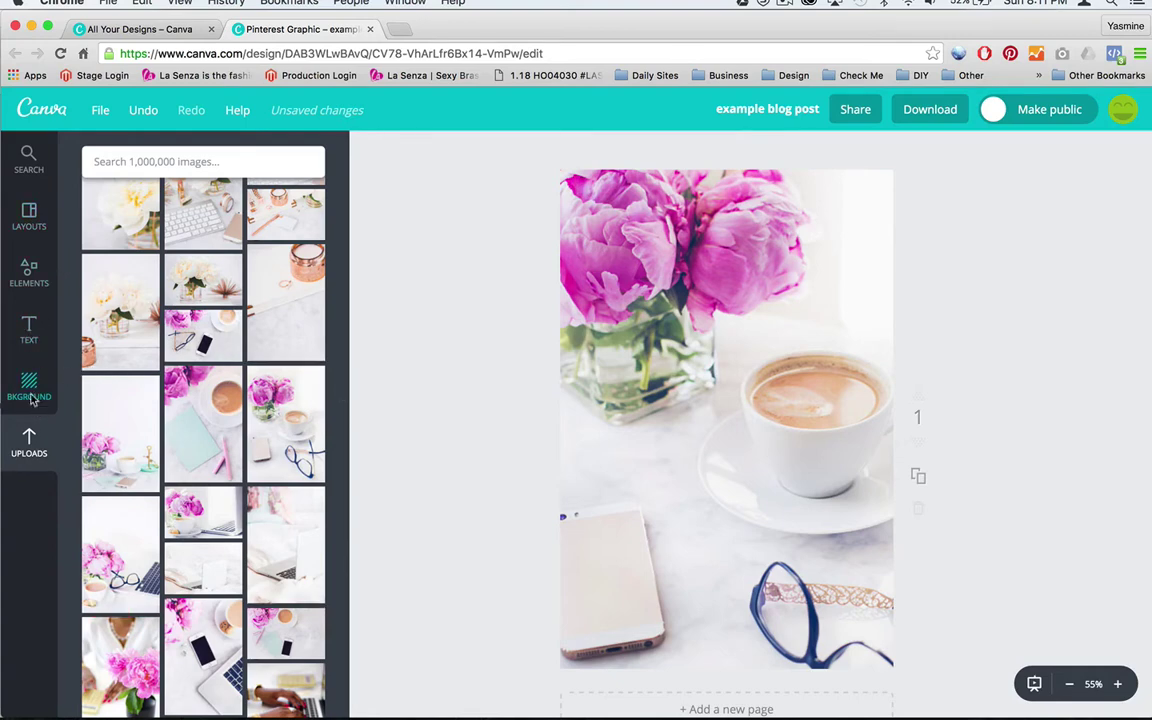
- Add a white square from Shapes and stretch it across the full page width
click(31, 274)
click(100, 350)
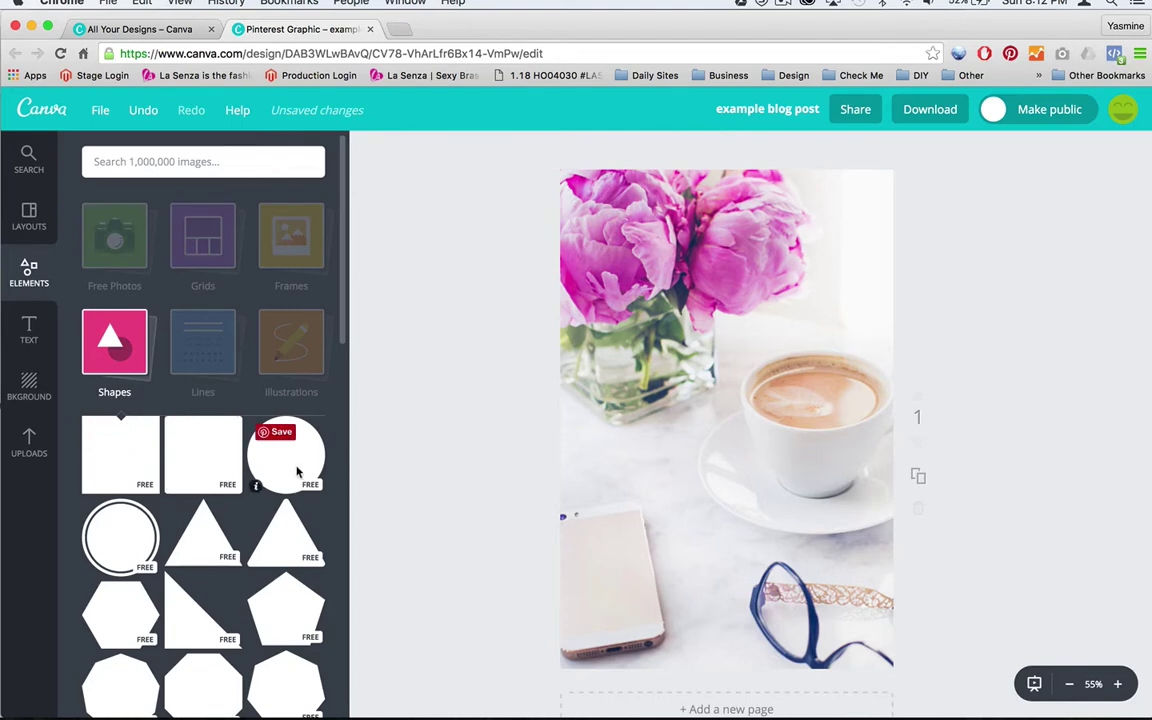
scroll(252, 618, down, 2)
scroll(255, 612, up, 2)
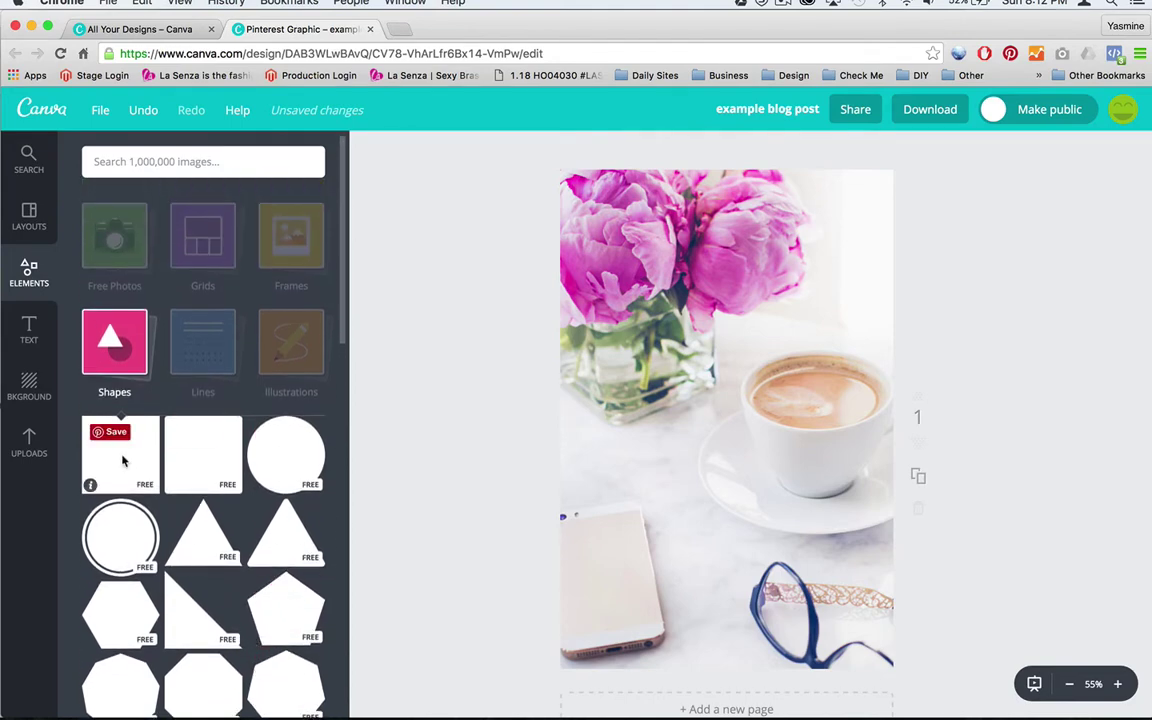
click(123, 463)
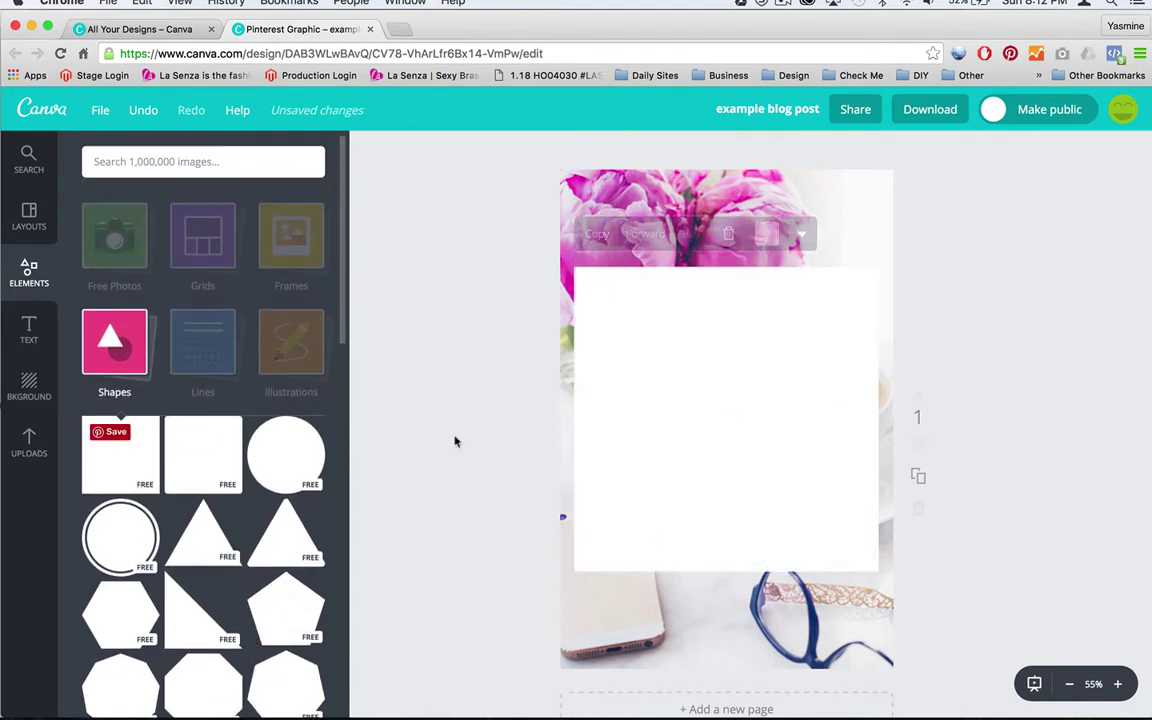
drag(574, 420, 553, 420)
drag(878, 420, 901, 418)
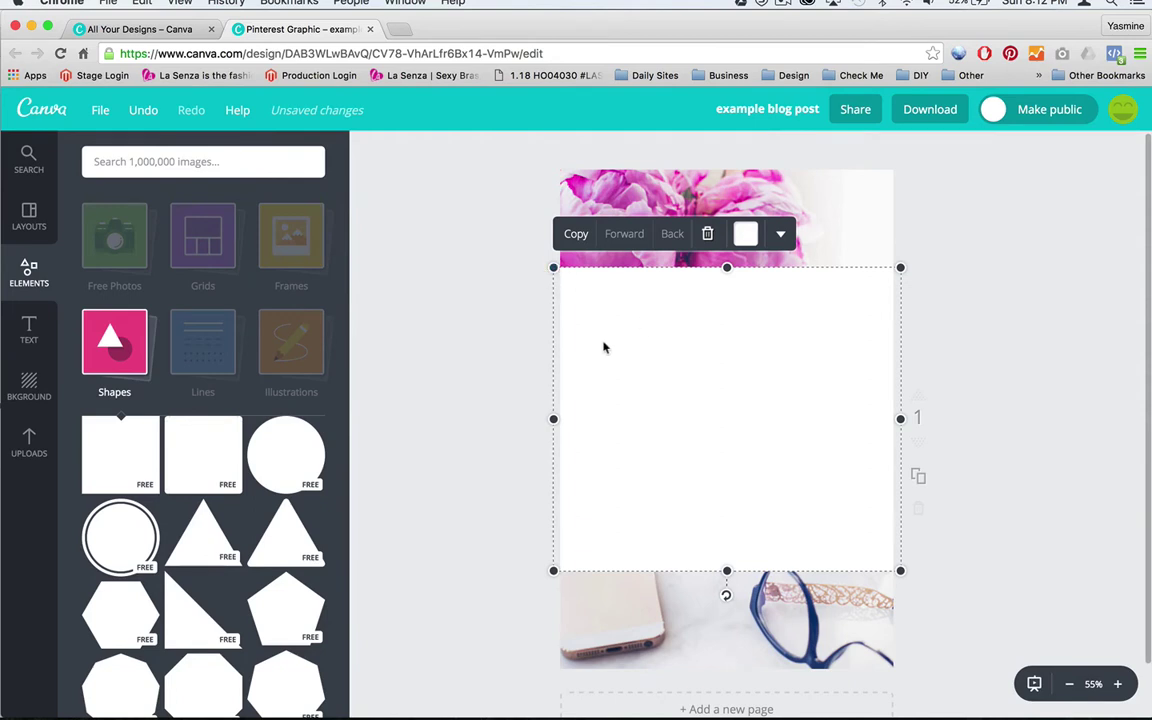
- Lower the white band's transparency so the photo shows faintly through it
click(784, 236)
click(779, 297)
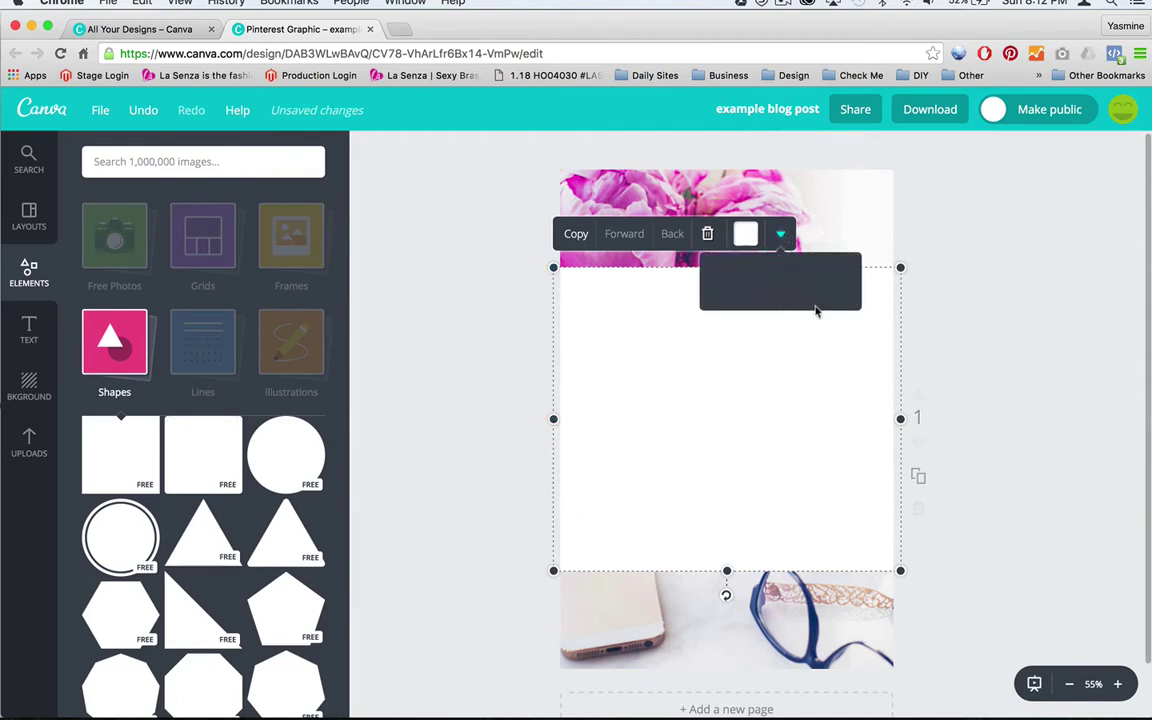
click(993, 232)
key(super+r)
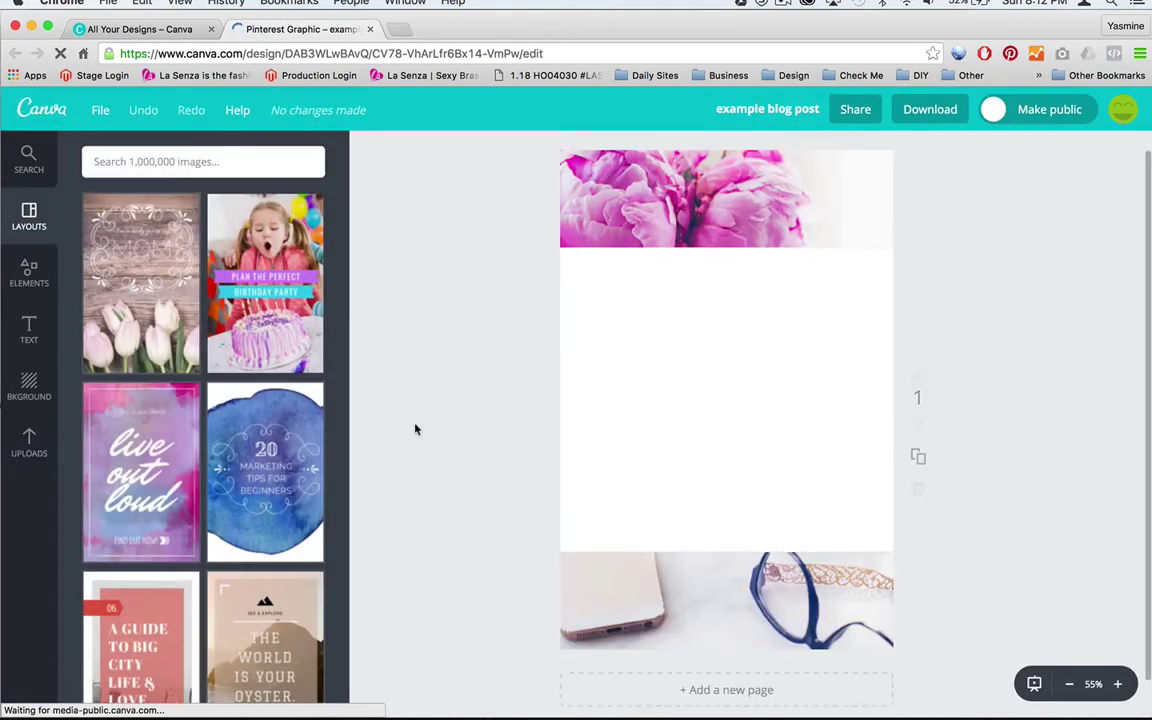
click(898, 265)
click(781, 214)
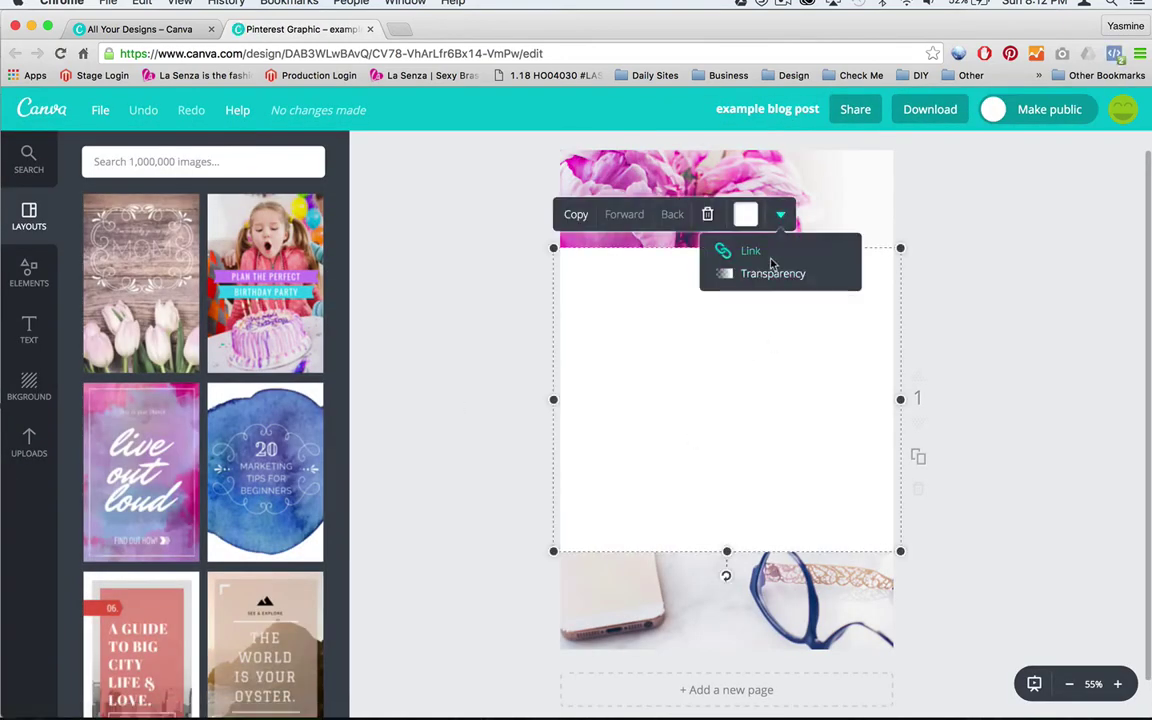
click(765, 274)
drag(852, 251, 836, 252)
key(Escape)
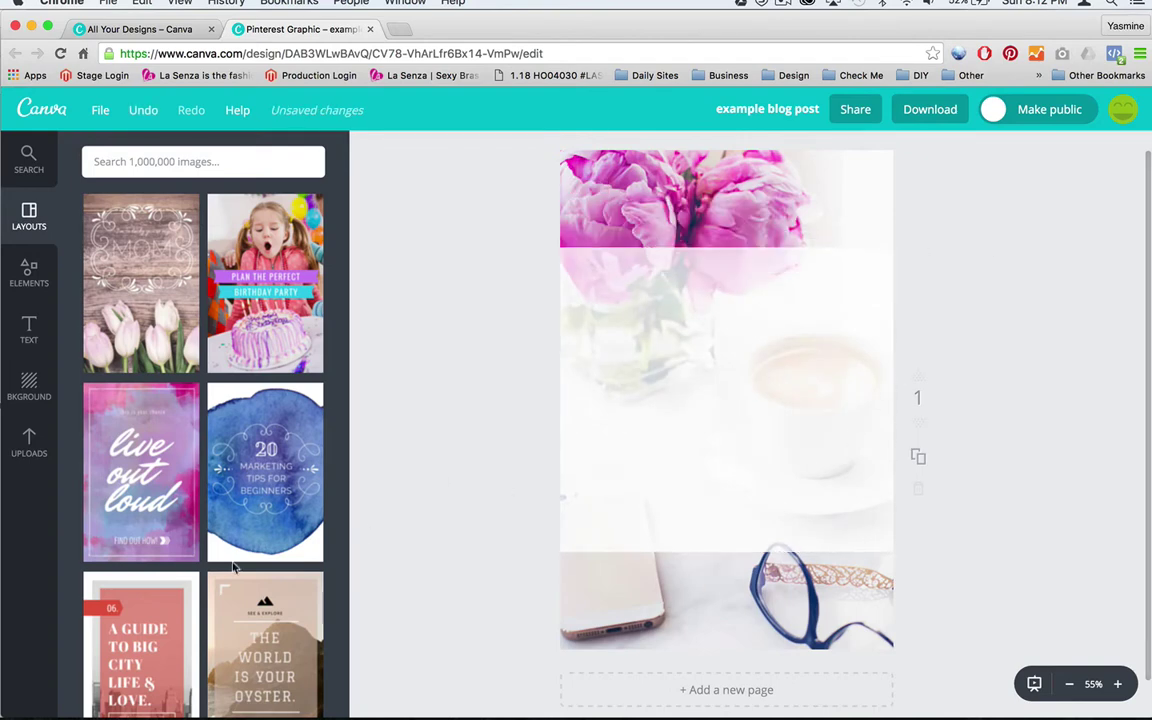
click(29, 443)
scroll(243, 625, down, 2)
scroll(243, 600, up, 2)
- Add a heading reading '3 Tips For An Amazing Website!' and move it up onto the white band
click(29, 328)
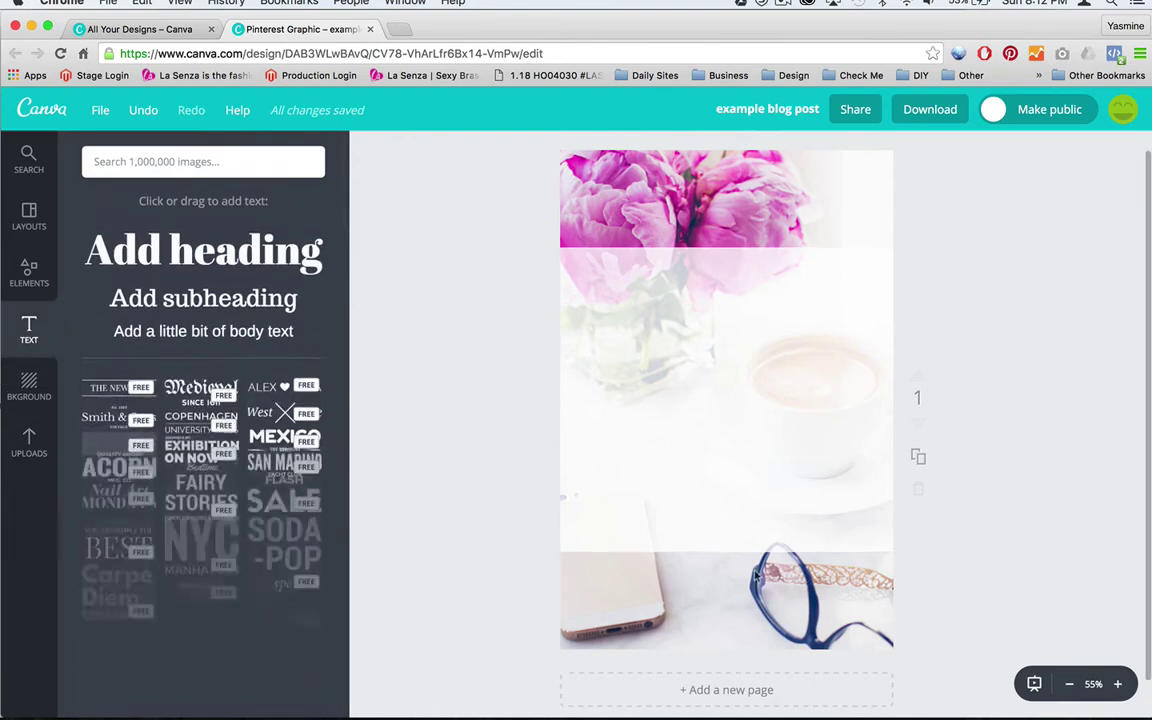
click(175, 252)
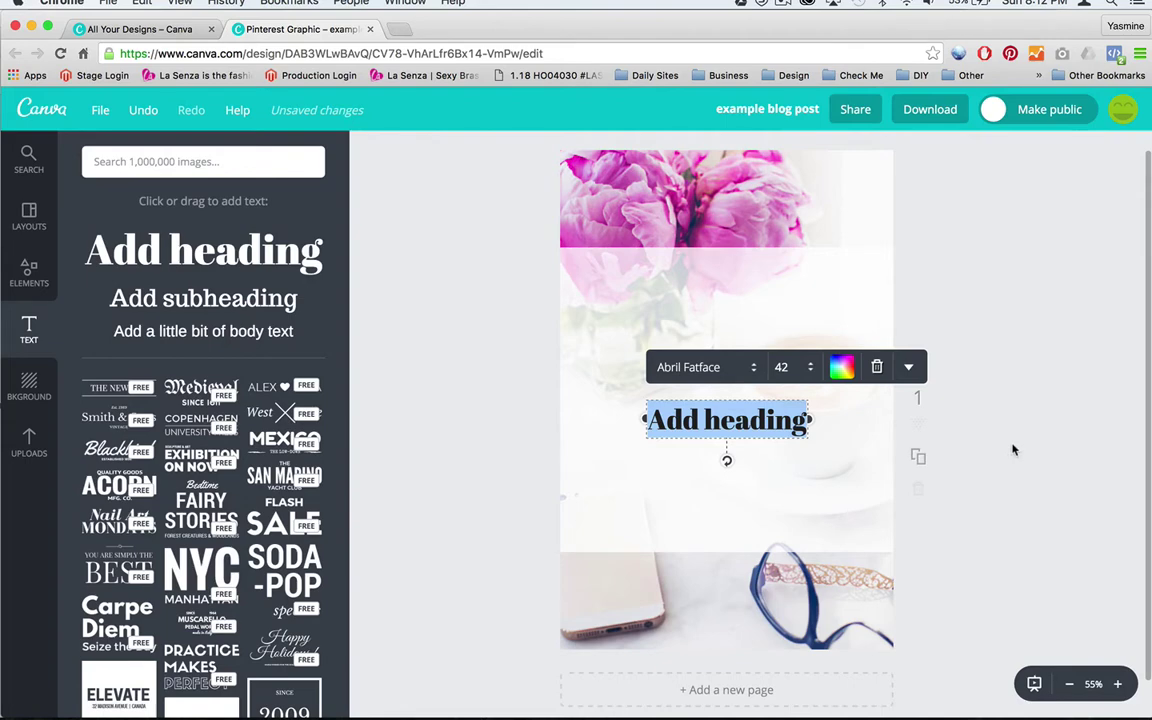
text(3 Tips )
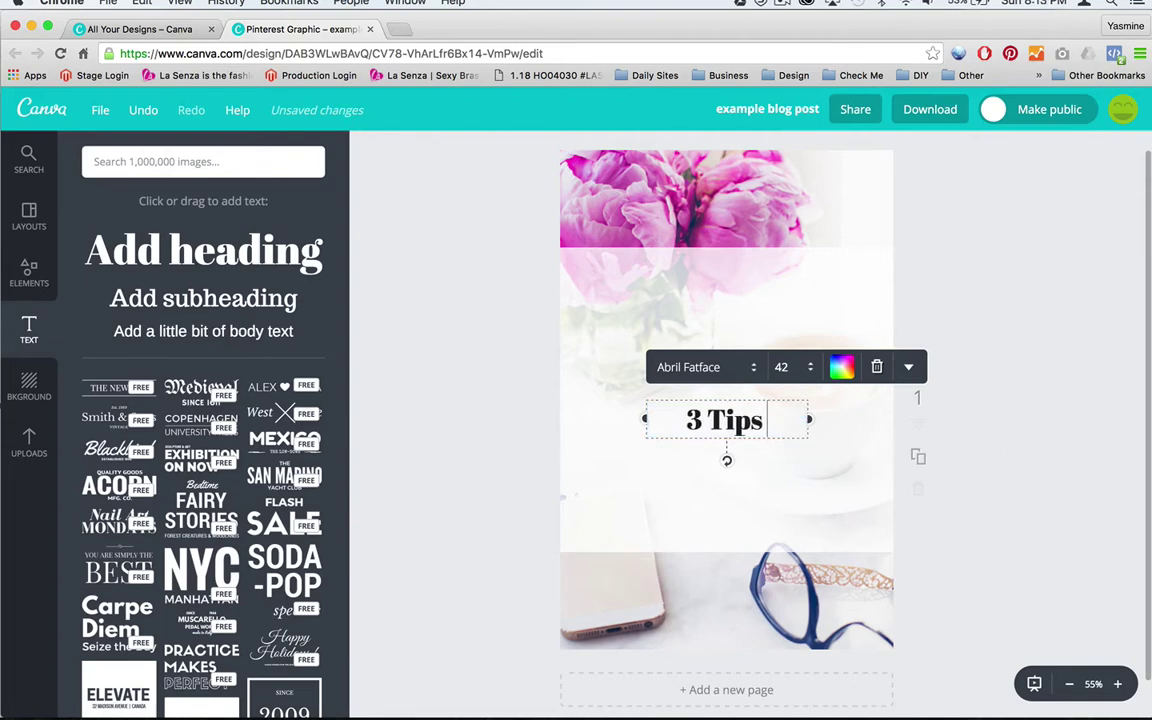
text(For An)
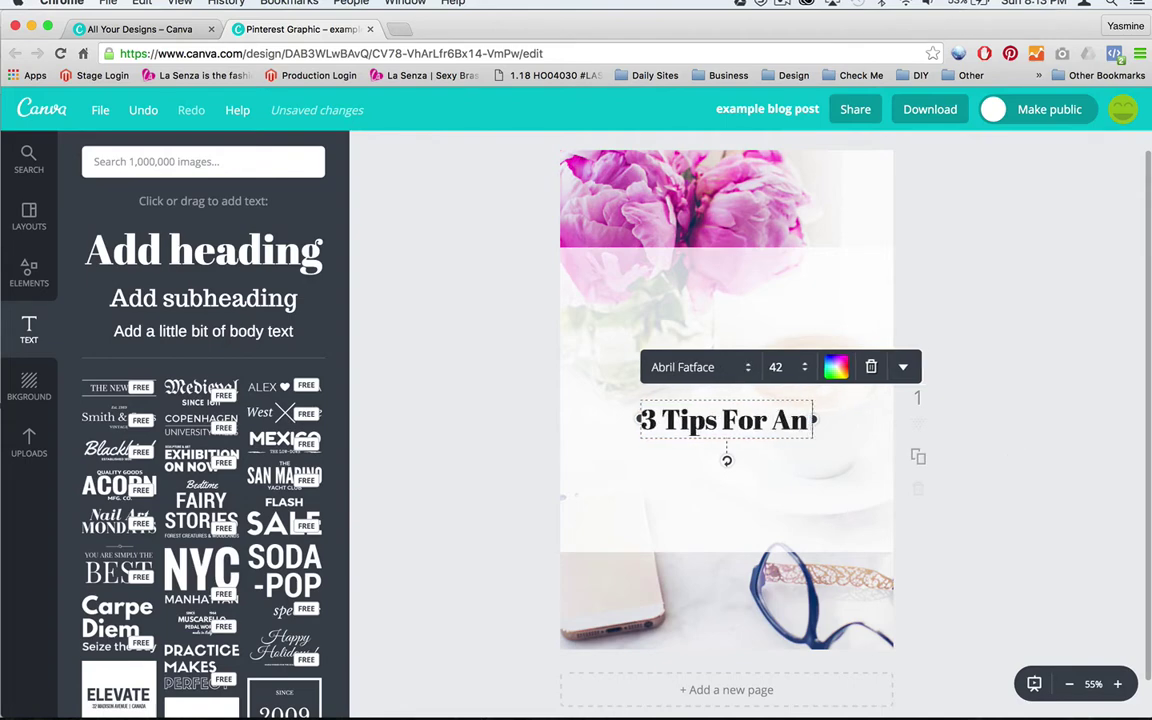
text( Amazing)
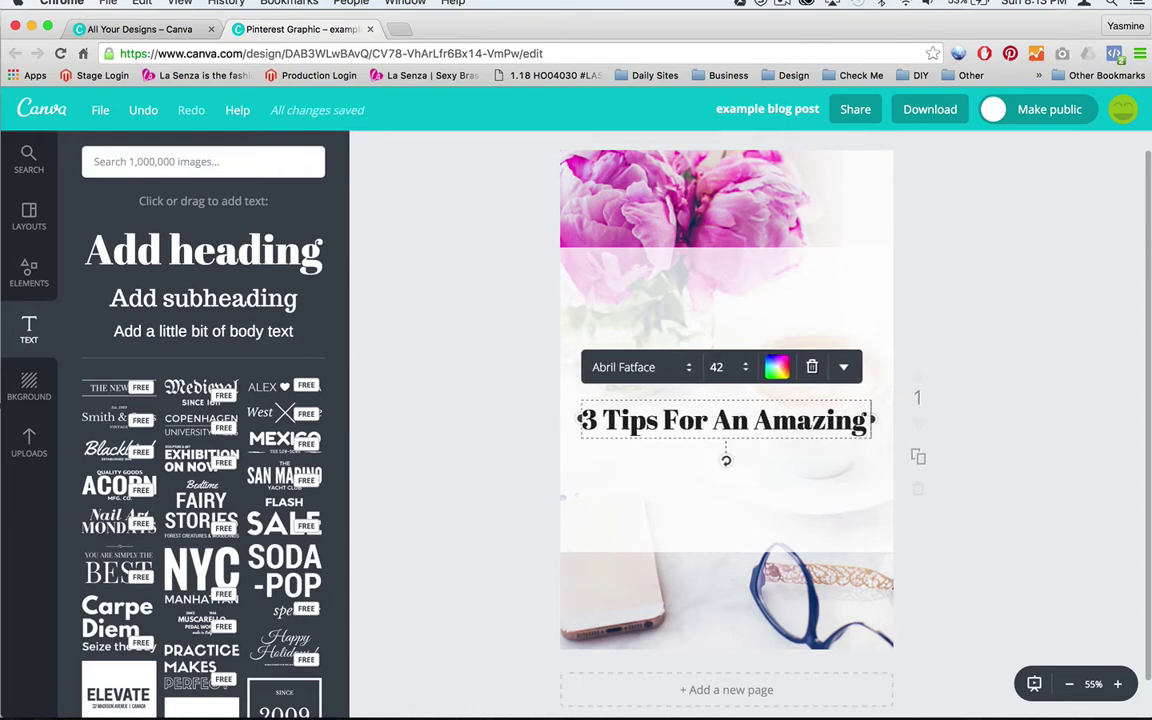
text( Website!)
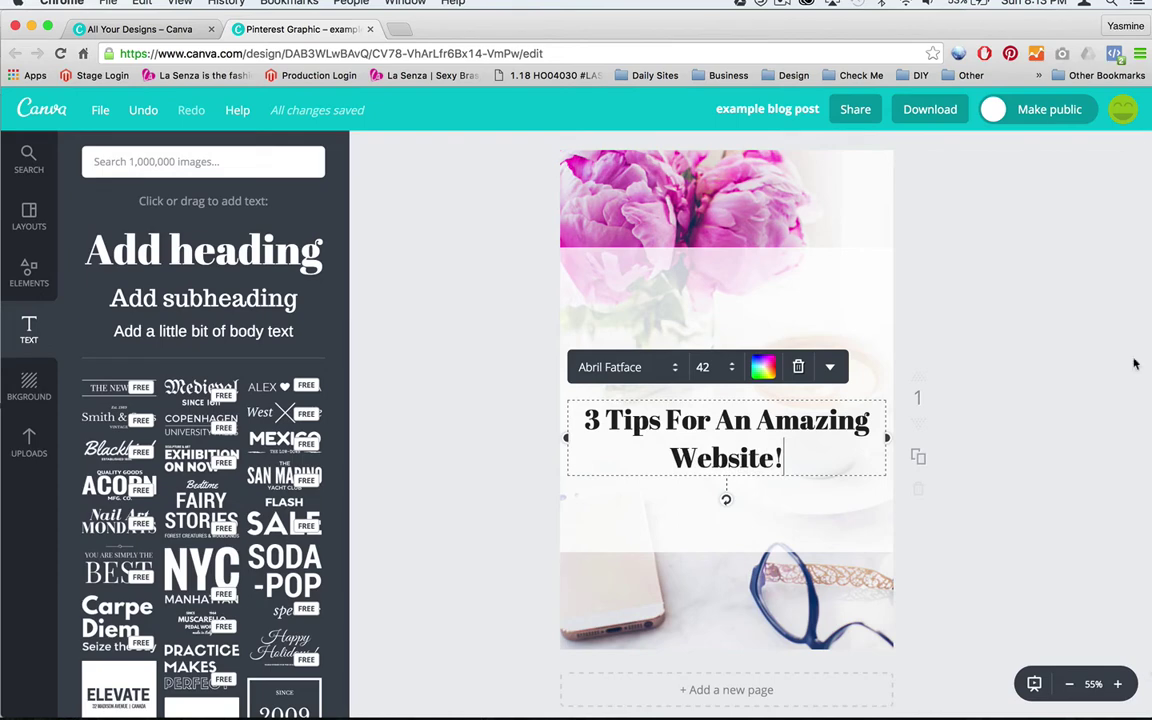
click(897, 378)
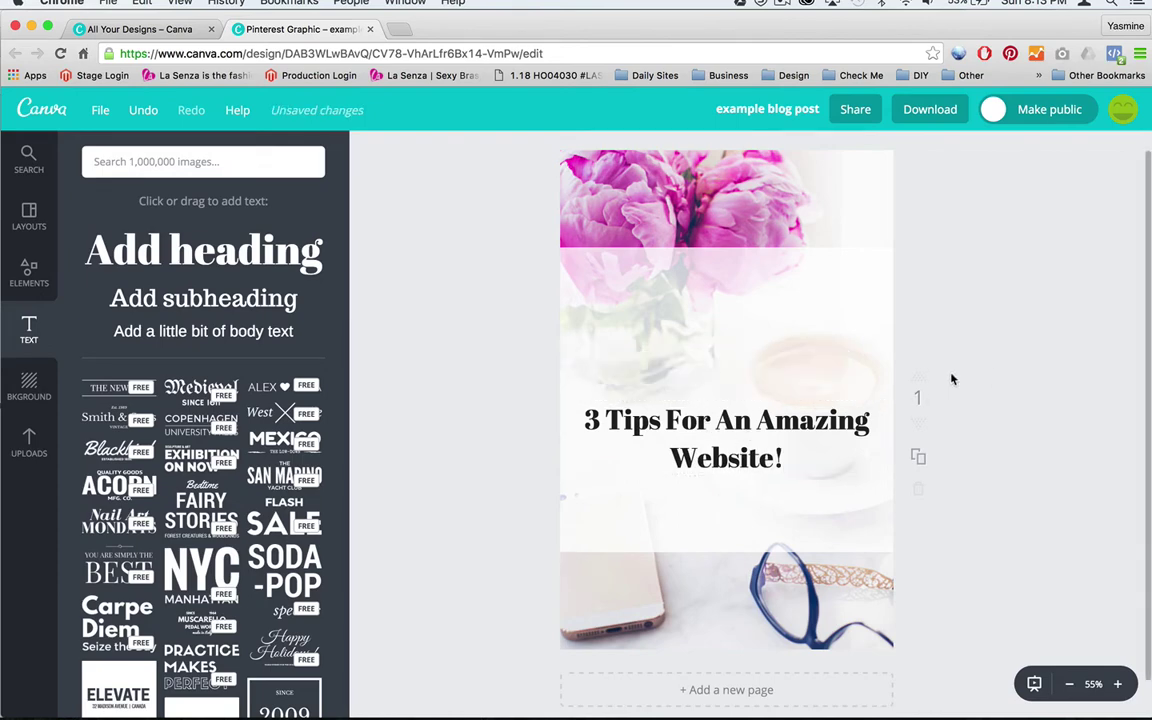
click(720, 428)
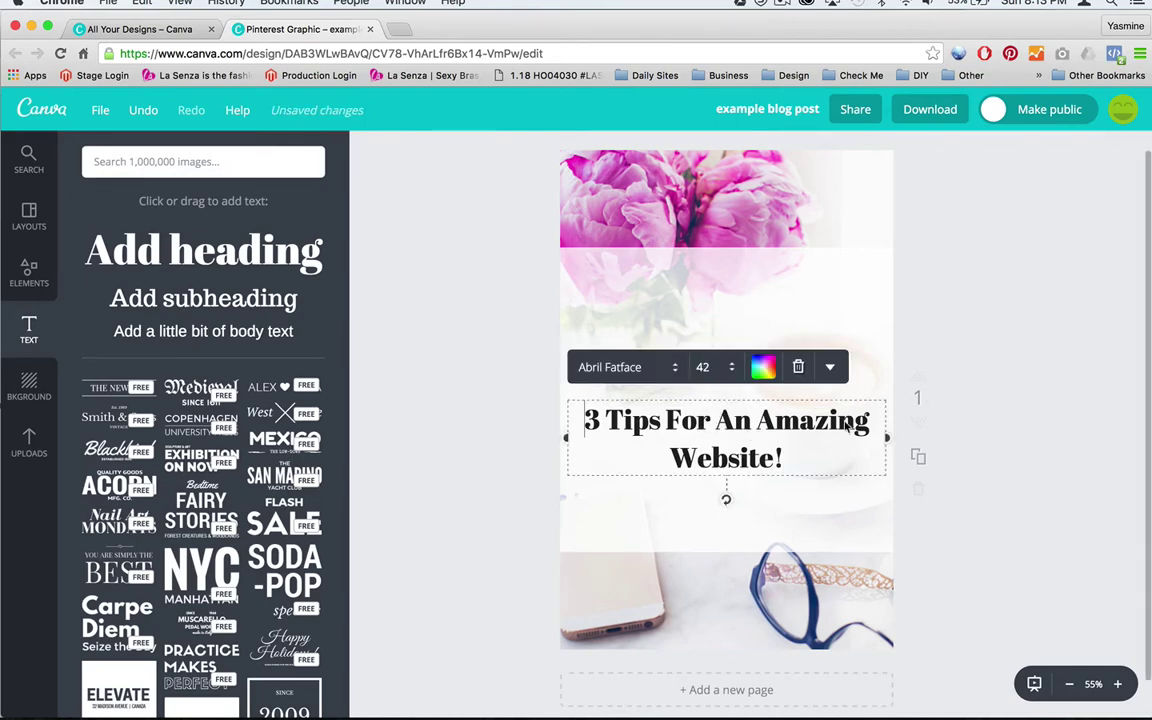
drag(720, 428, 730, 321)
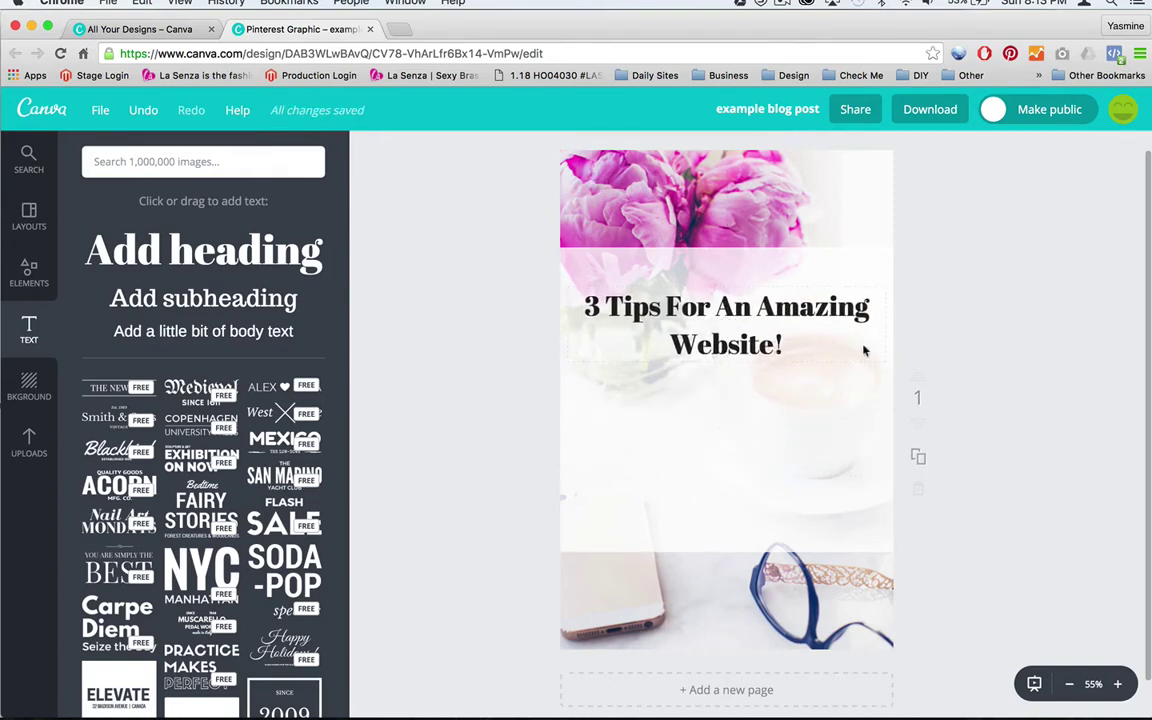
- Zoom the canvas from 25% to 50% to get a closer view of the heading
click(779, 343)
click(1025, 332)
scroll(791, 398, down, 5)
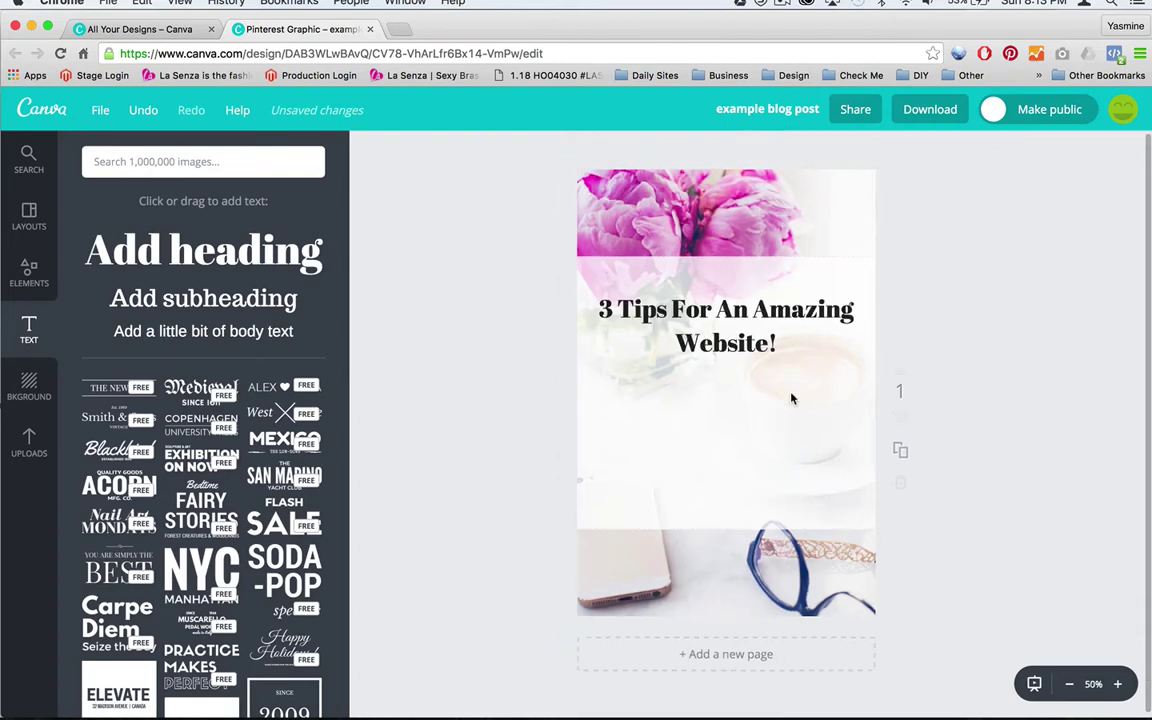
scroll(791, 398, up, 3)
scroll(791, 398, down, 3)
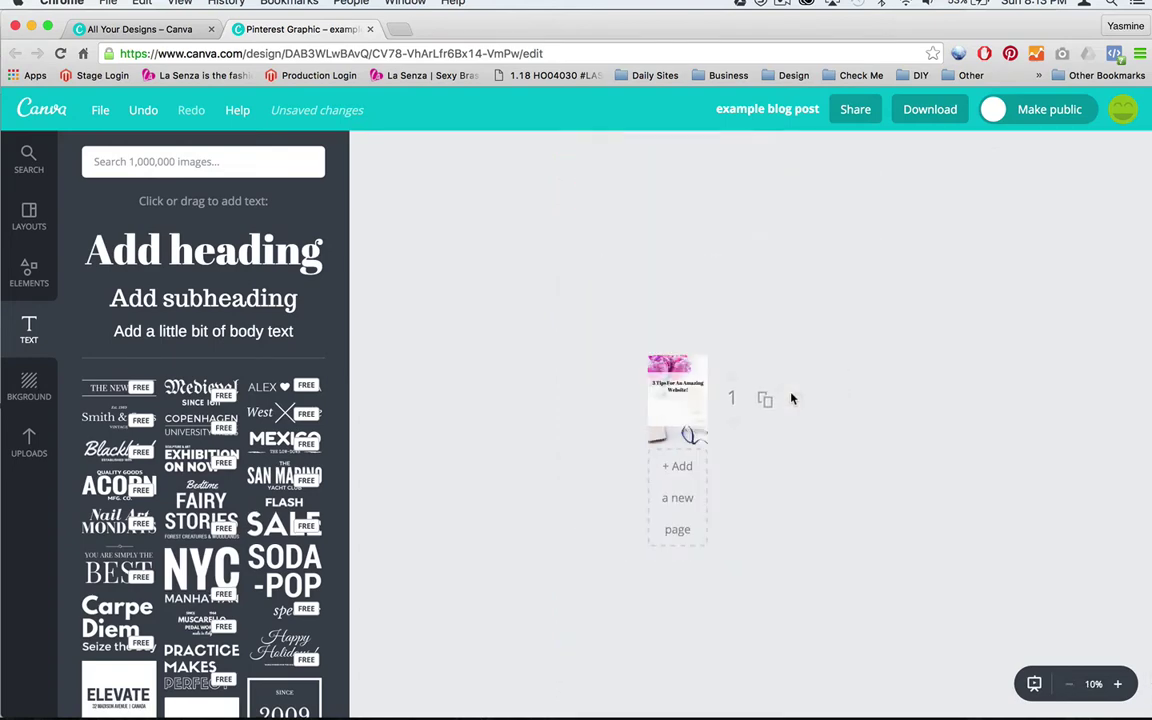
scroll(791, 398, up, 3)
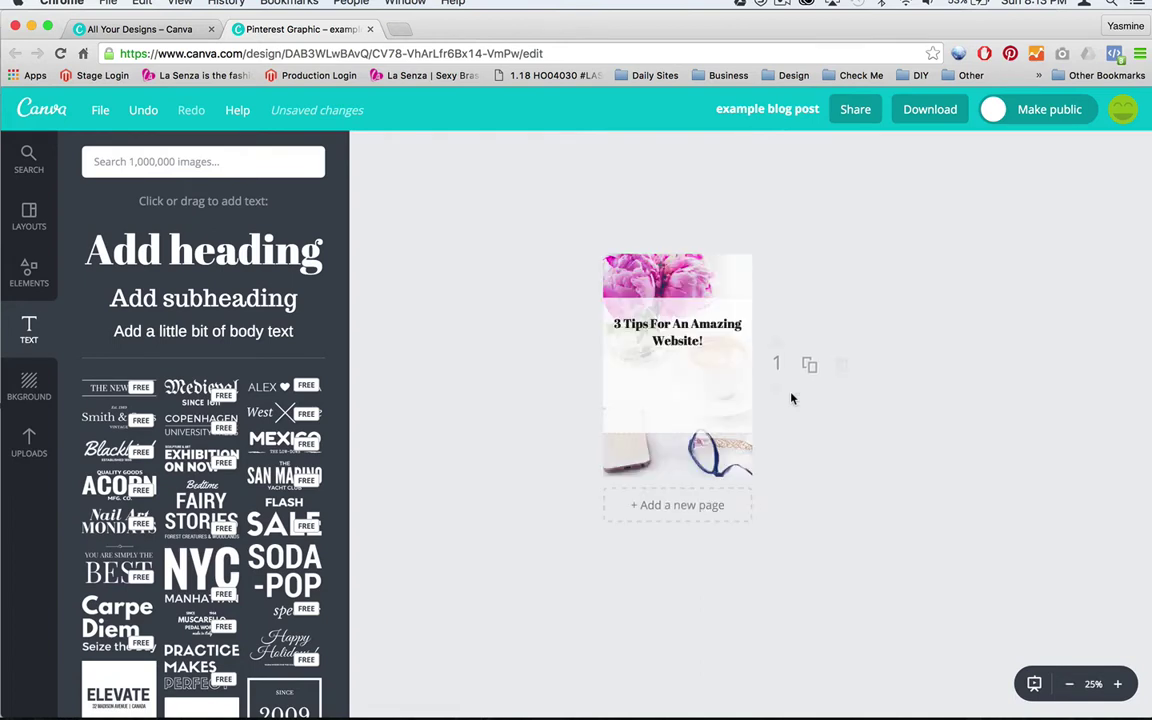
scroll(791, 398, up, 3)
scroll(791, 398, up, 3)
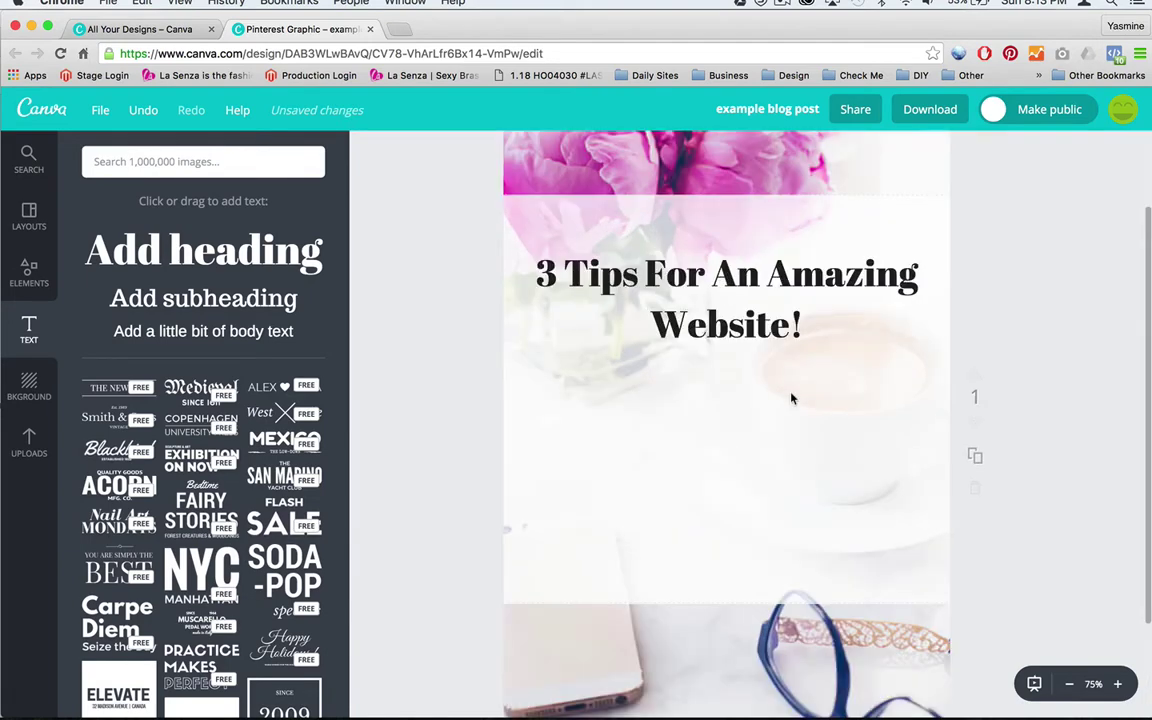
scroll(791, 398, down, 3)
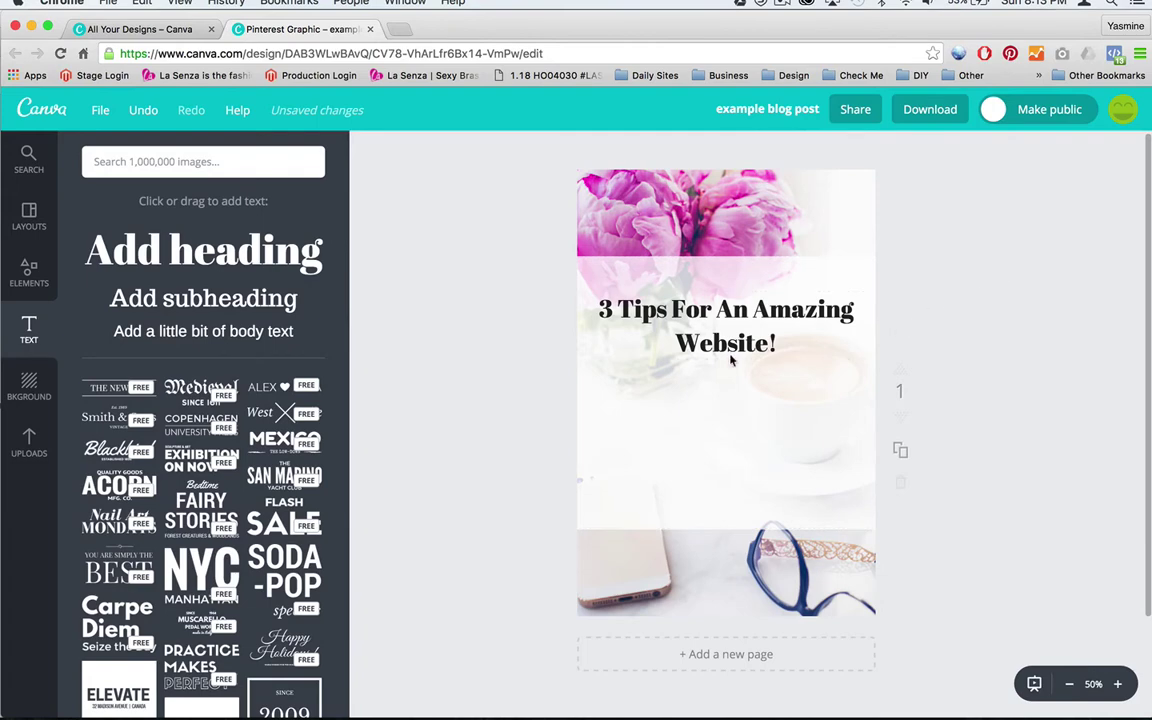
- Browse the font list and apply Playfair Display to the '3 Tips For An Amazing Website!' heading
click(712, 332)
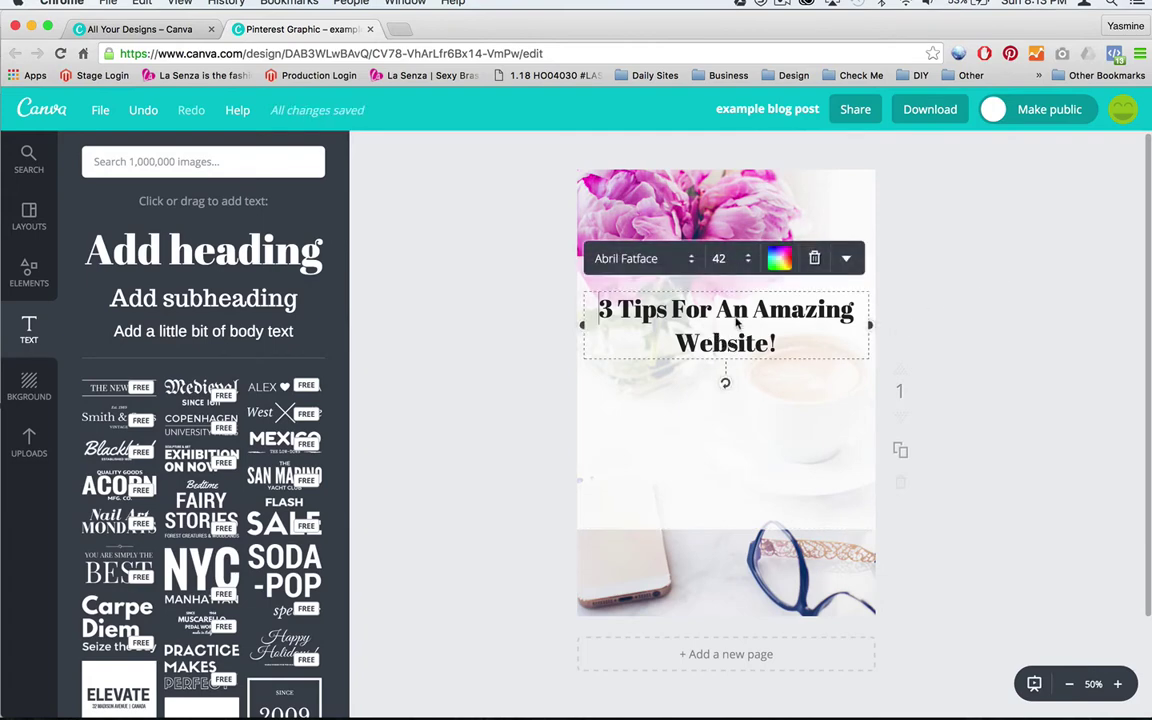
click(1005, 309)
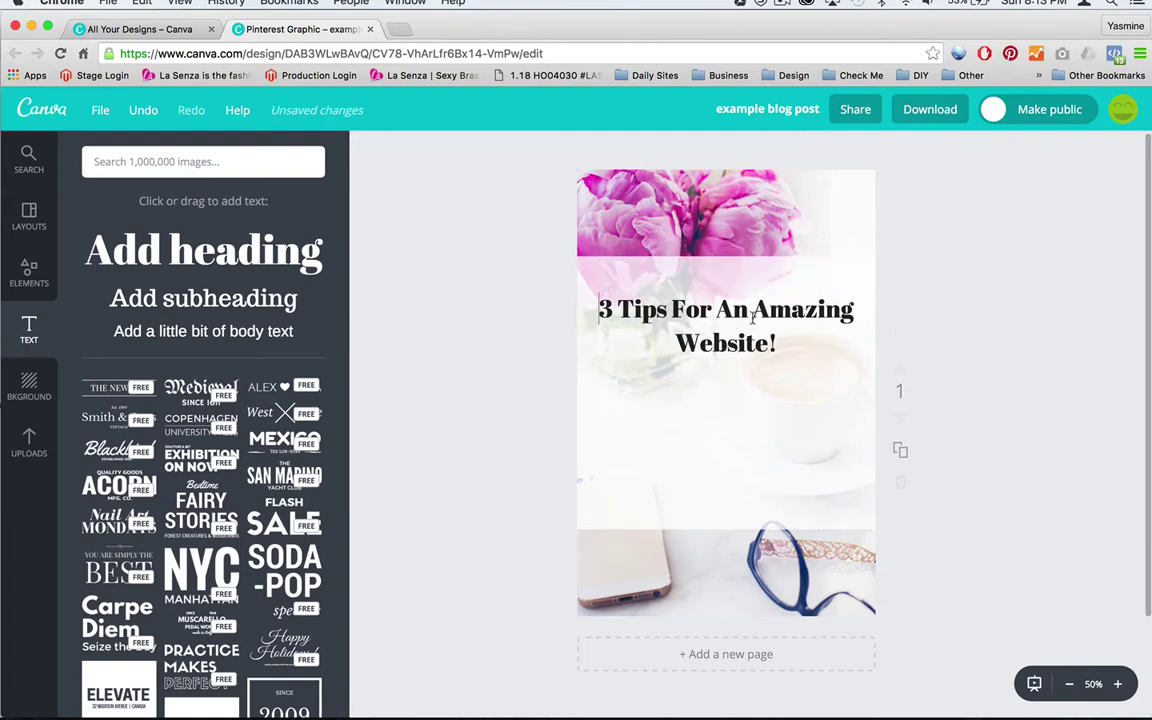
click(727, 313)
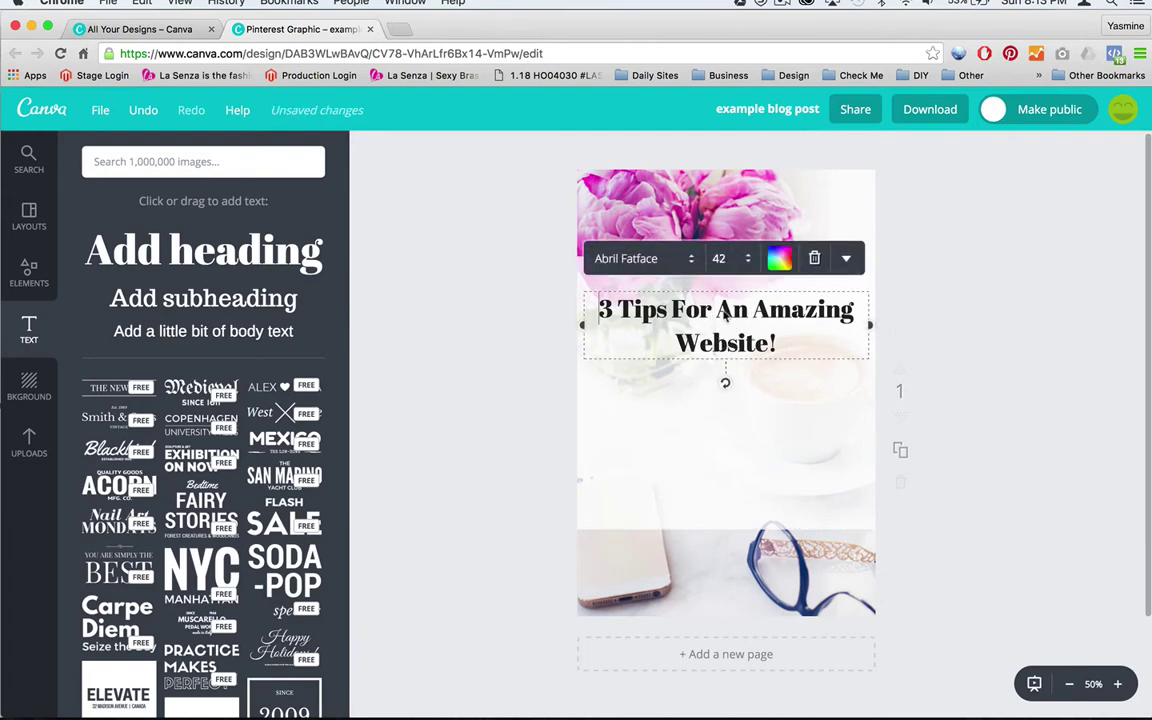
click(636, 260)
scroll(670, 460, down, 10)
scroll(673, 455, down, 20)
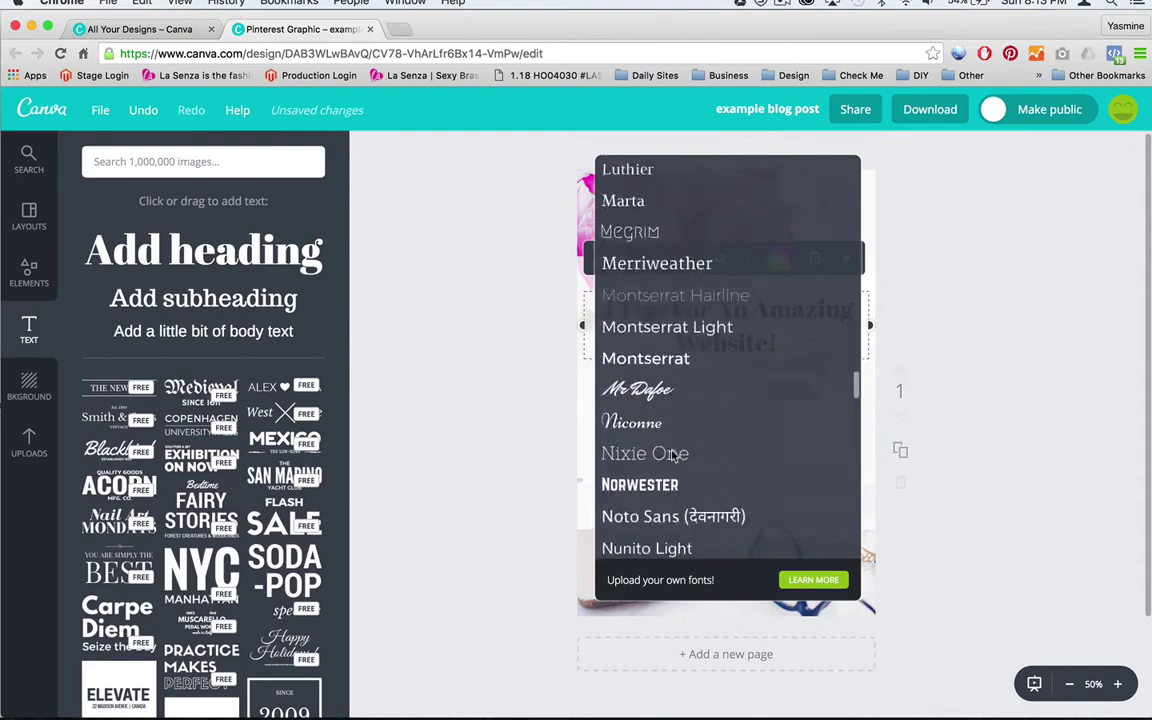
scroll(673, 456, down, 6)
scroll(673, 456, up, 2)
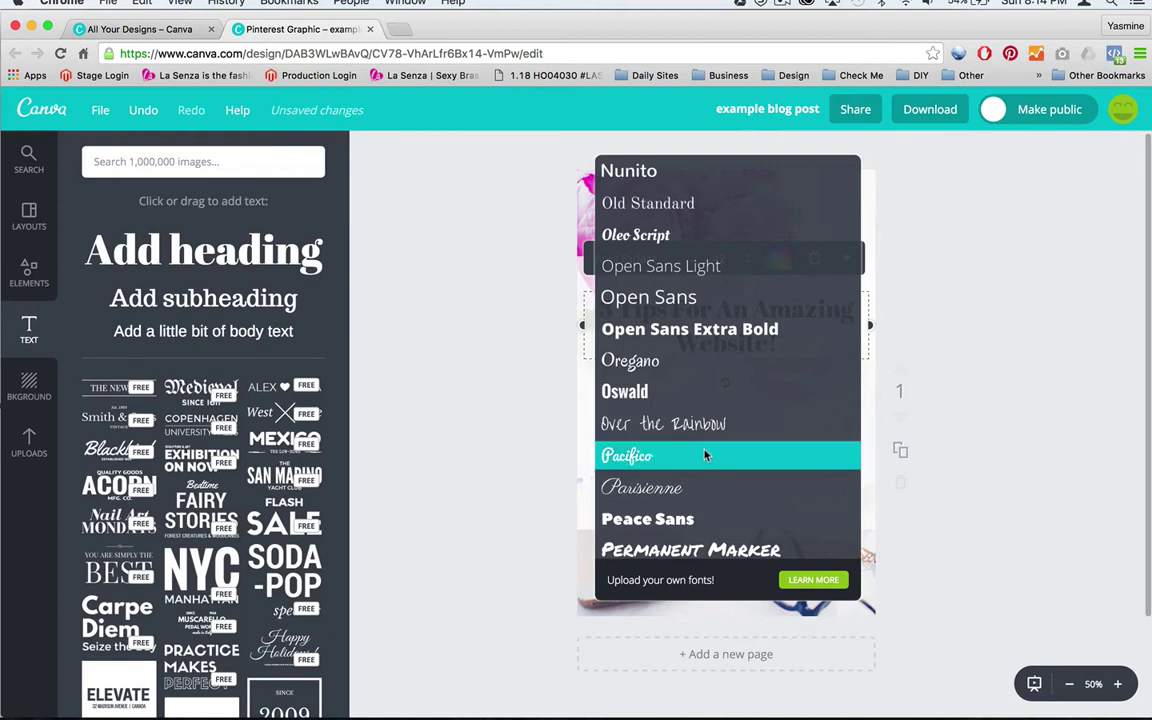
click(694, 456)
scroll(697, 450, down, 5)
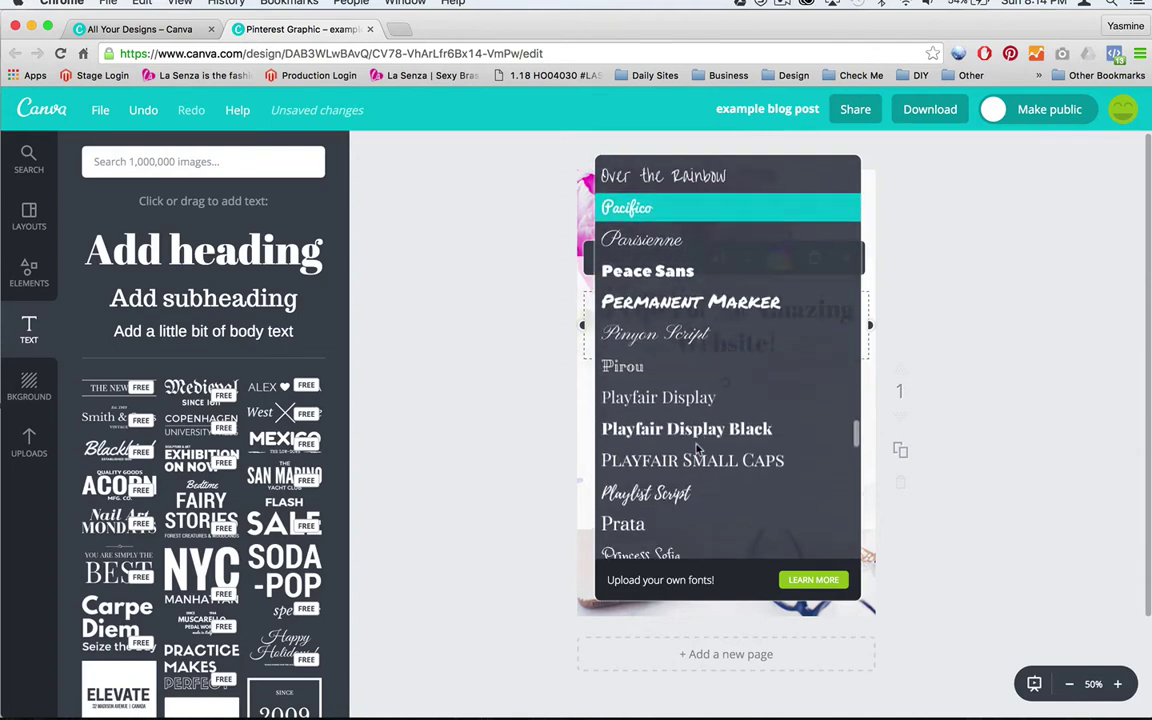
click(660, 397)
- Break the title onto a new line after 'An'
click(1069, 329)
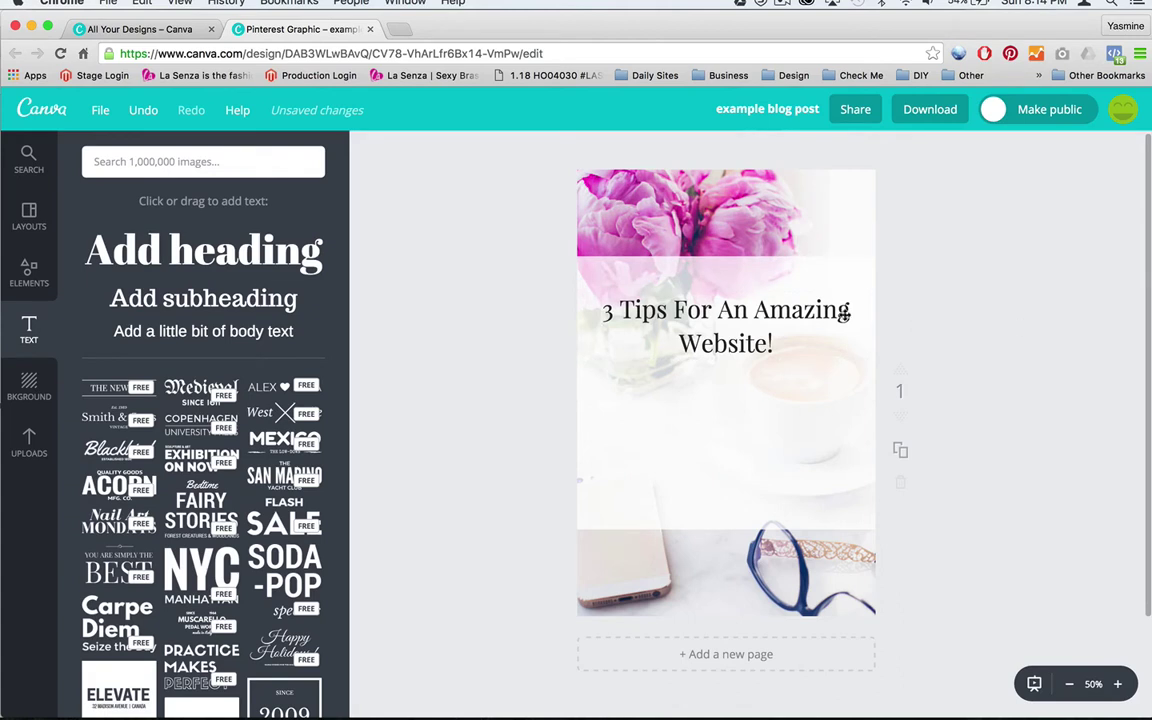
click(777, 316)
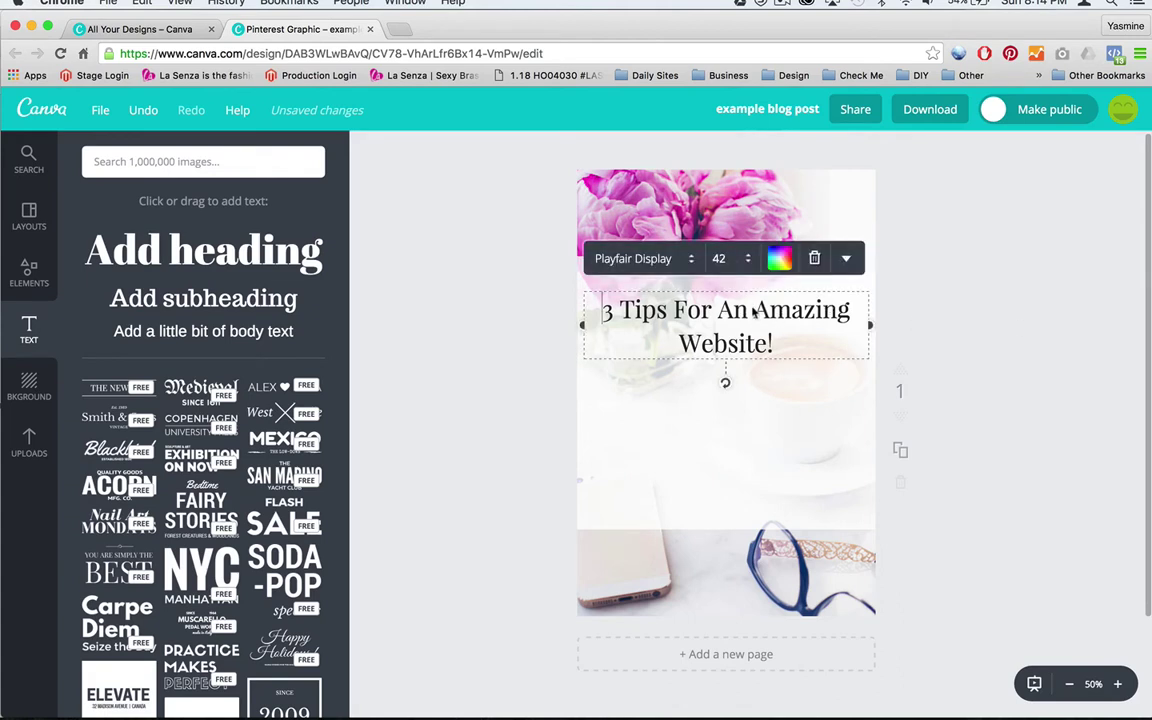
click(754, 312)
key(BackSpace)
key(Return)
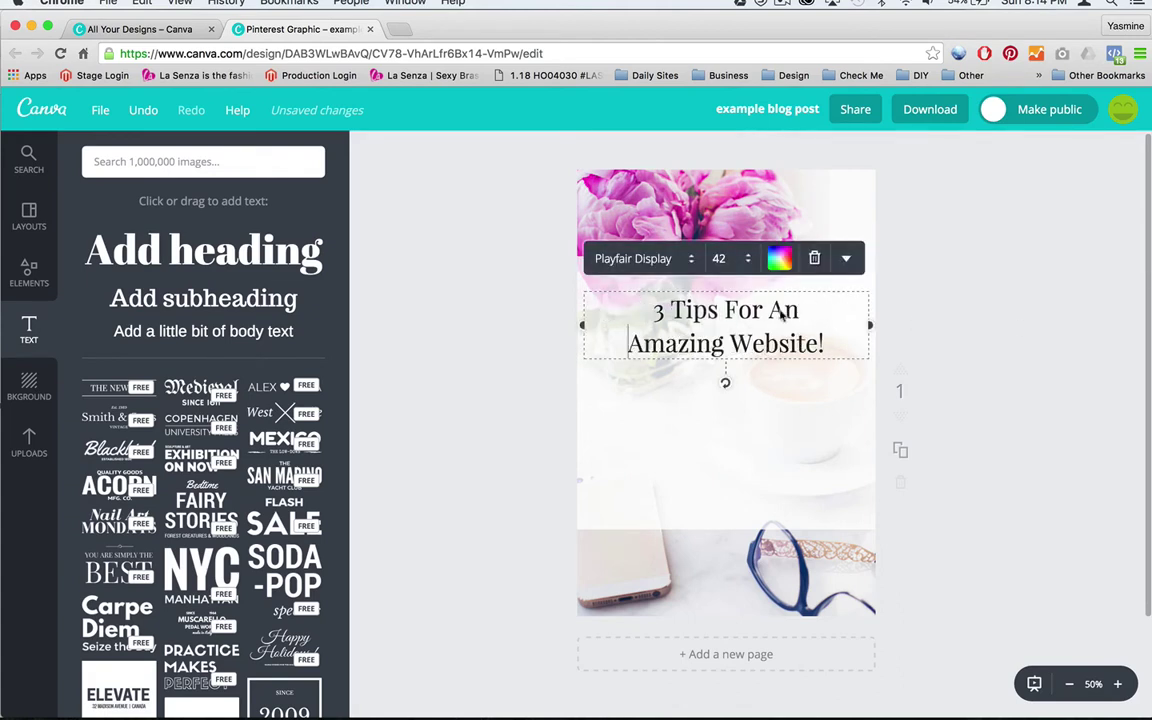
click(957, 305)
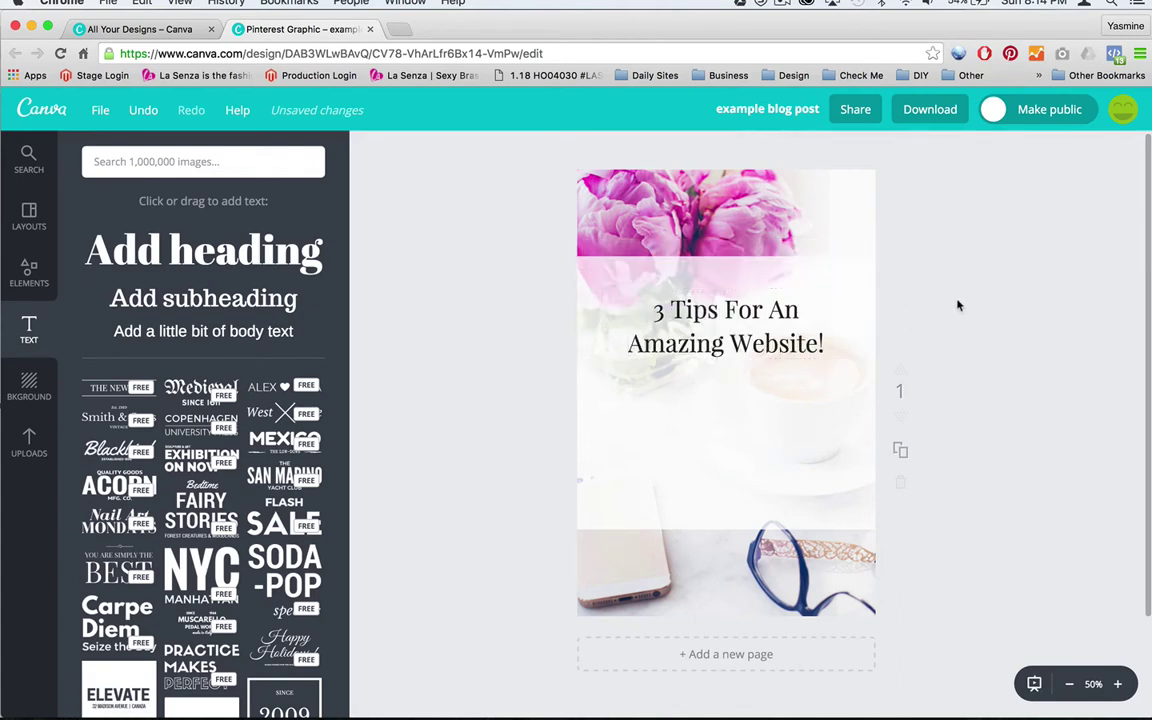
- Resize the title, trying font sizes 100, 90 and then 80
click(731, 350)
click(720, 258)
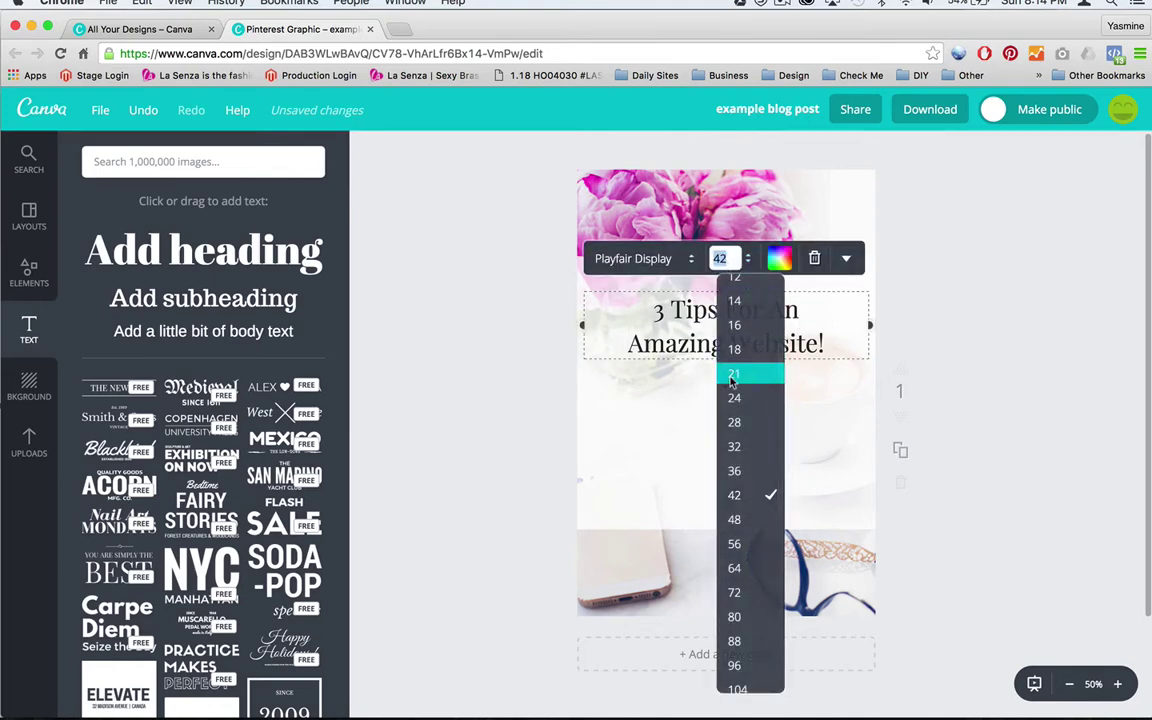
text(100)
key(Return)
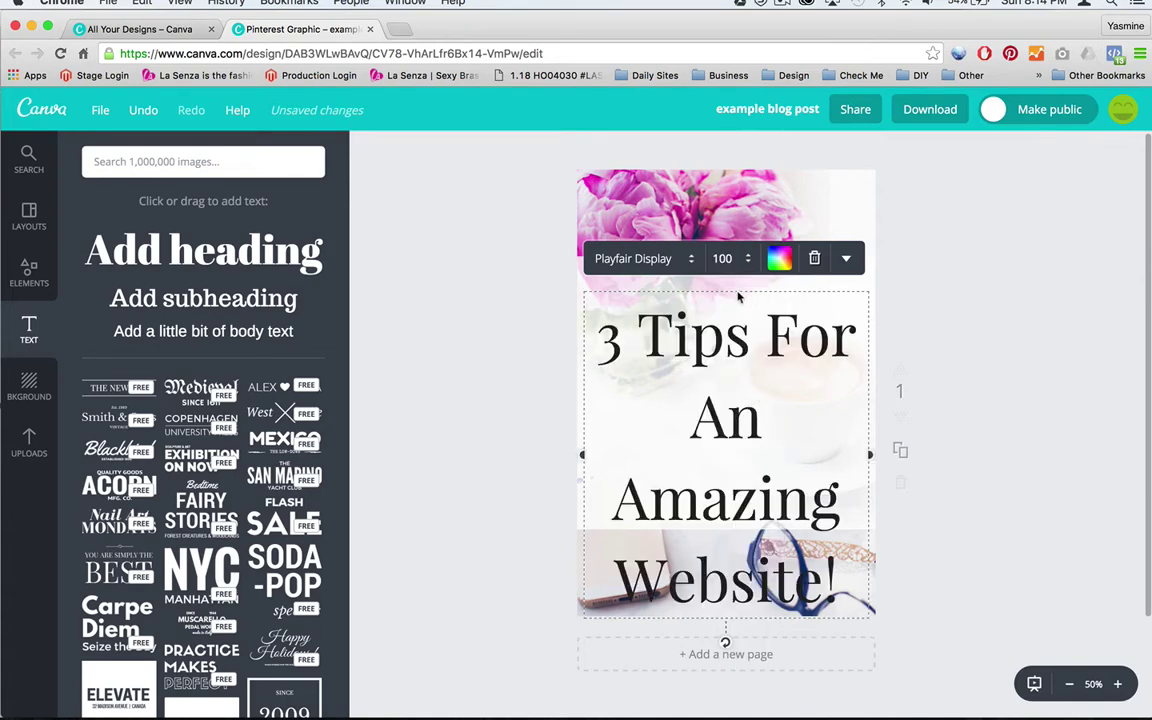
click(721, 262)
text(90)
key(Return)
click(722, 259)
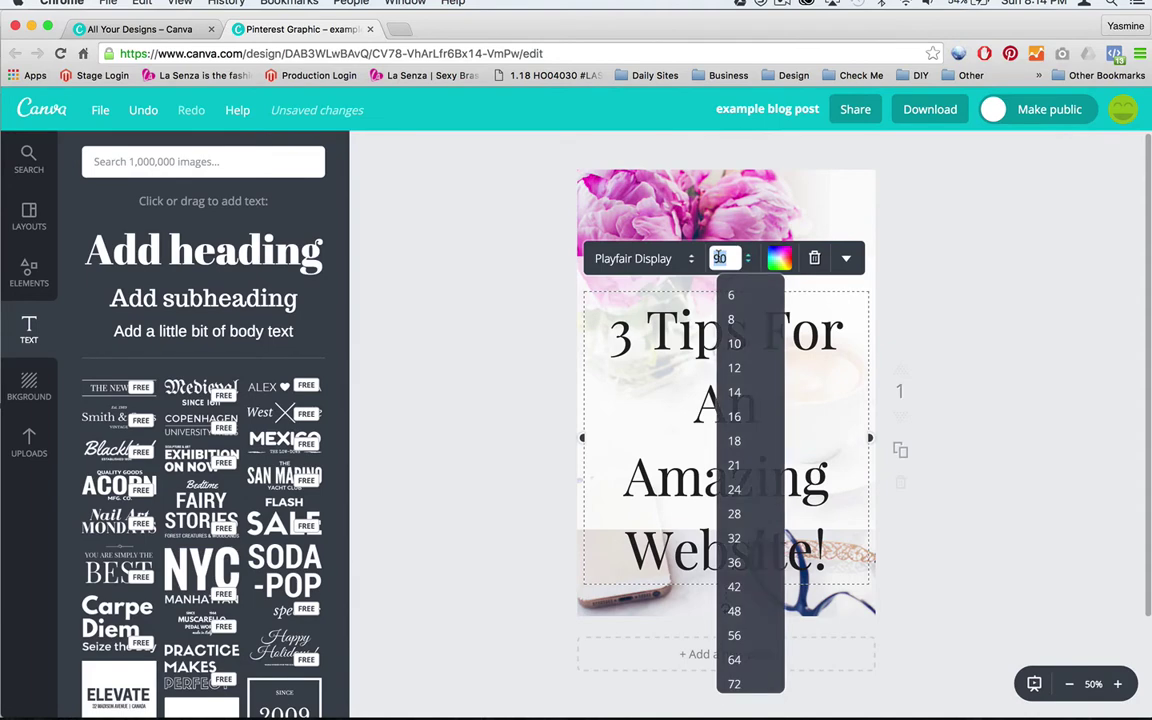
text(80)
key(Return)
click(967, 260)
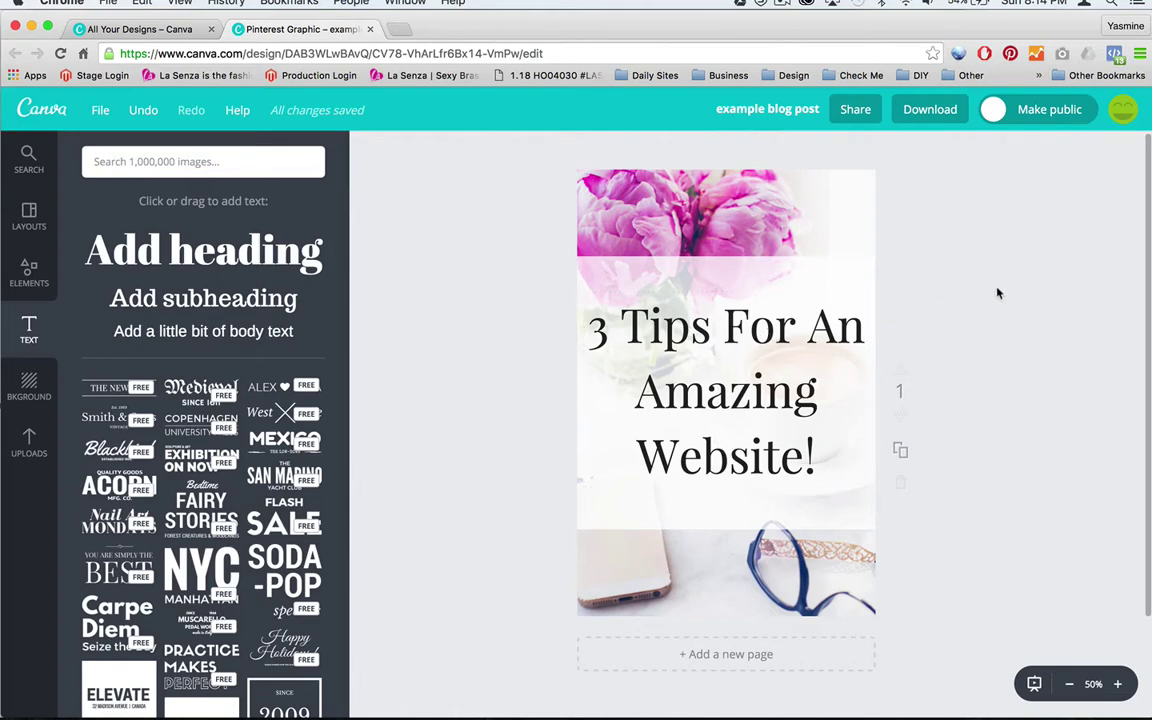
- Duplicate the title, trim the top copy to '3 Tips For', and set the lower copy to size 70
click(766, 385)
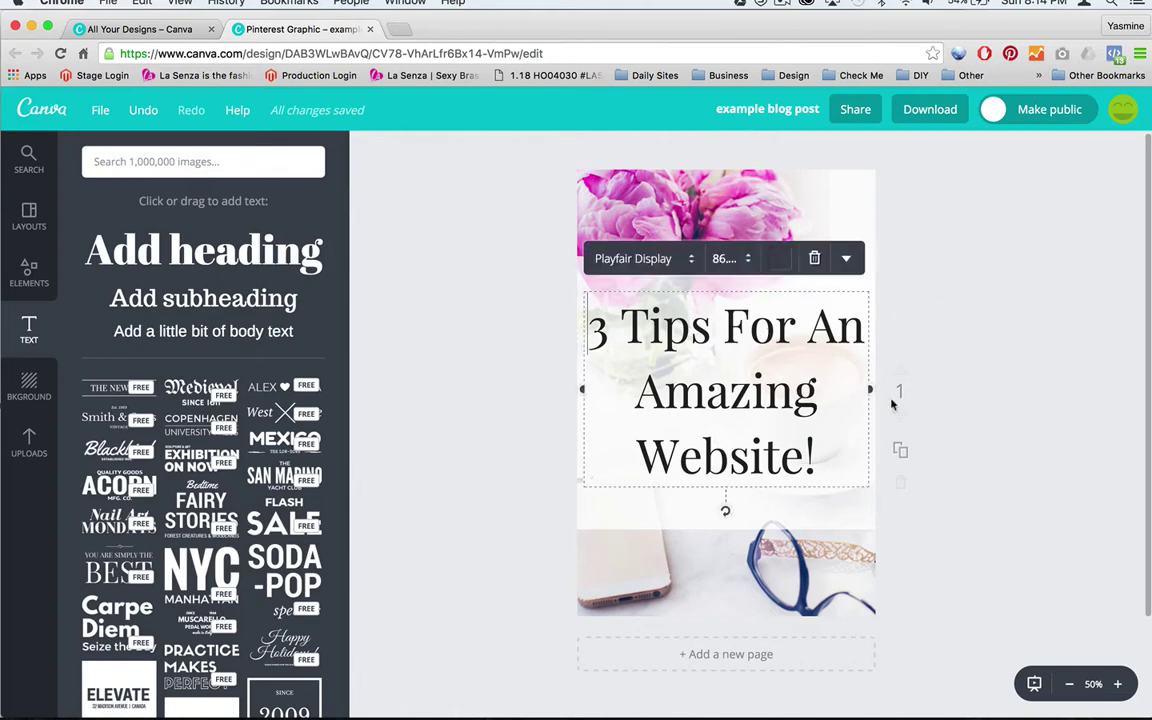
key(Escape)
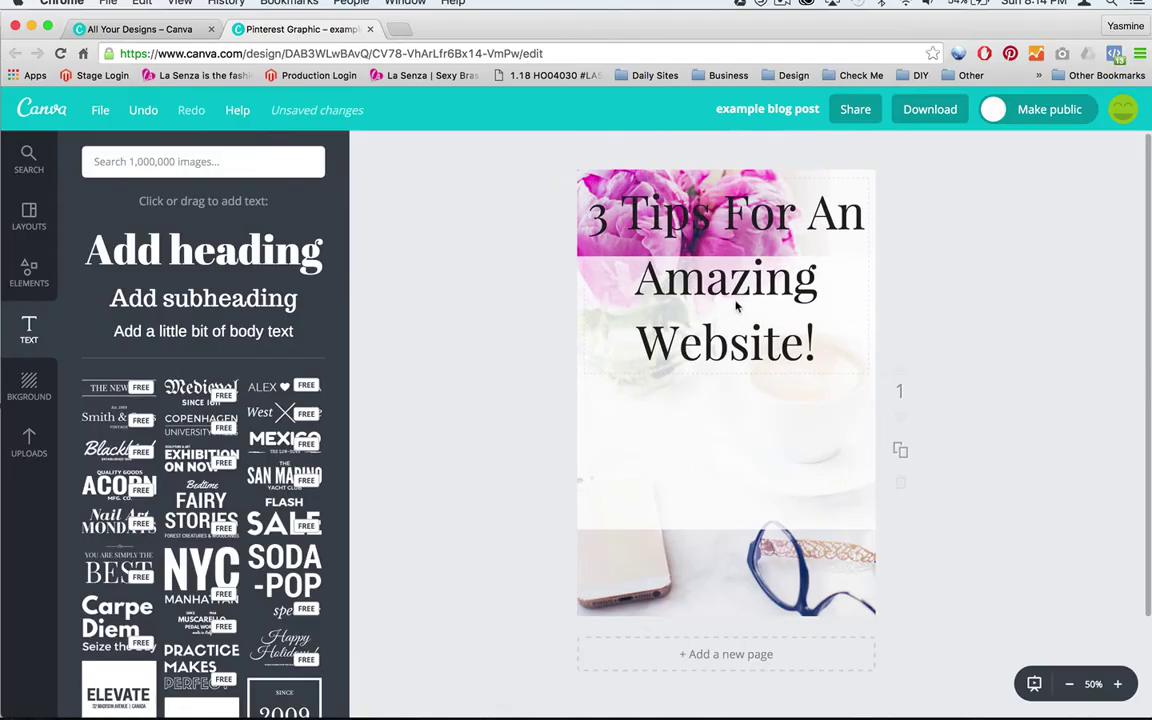
drag(730, 228, 730, 419)
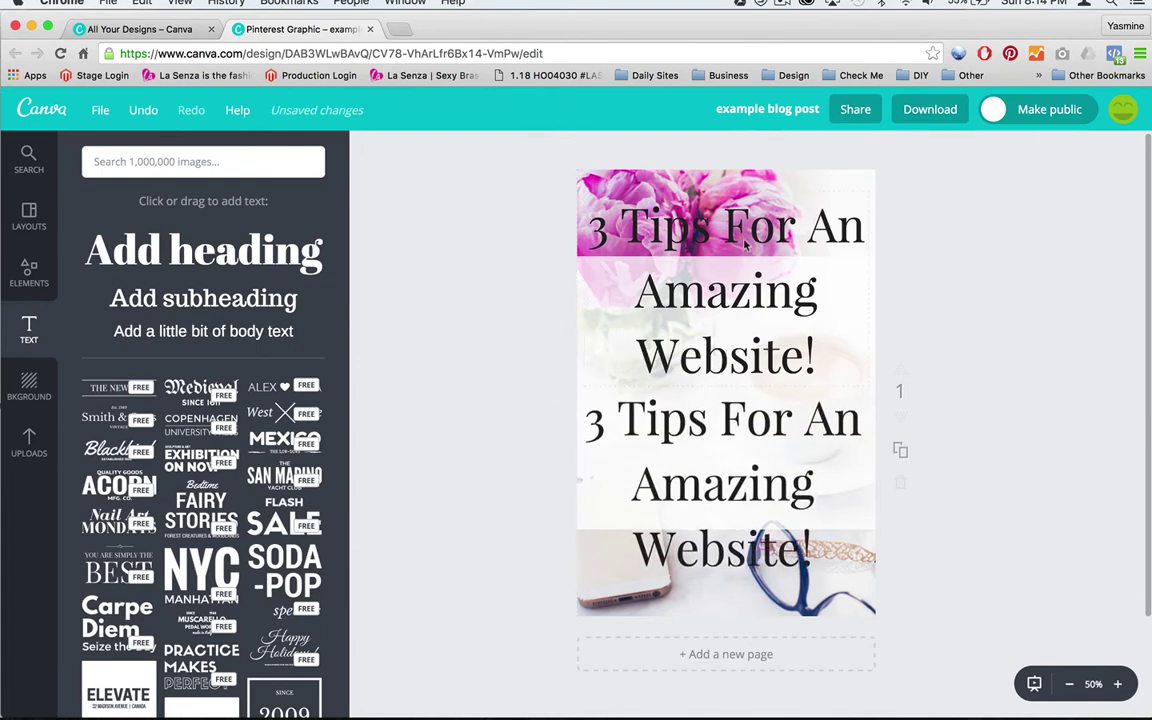
key(ctrl+z)
key(ctrl+z)
key(ctrl+z)
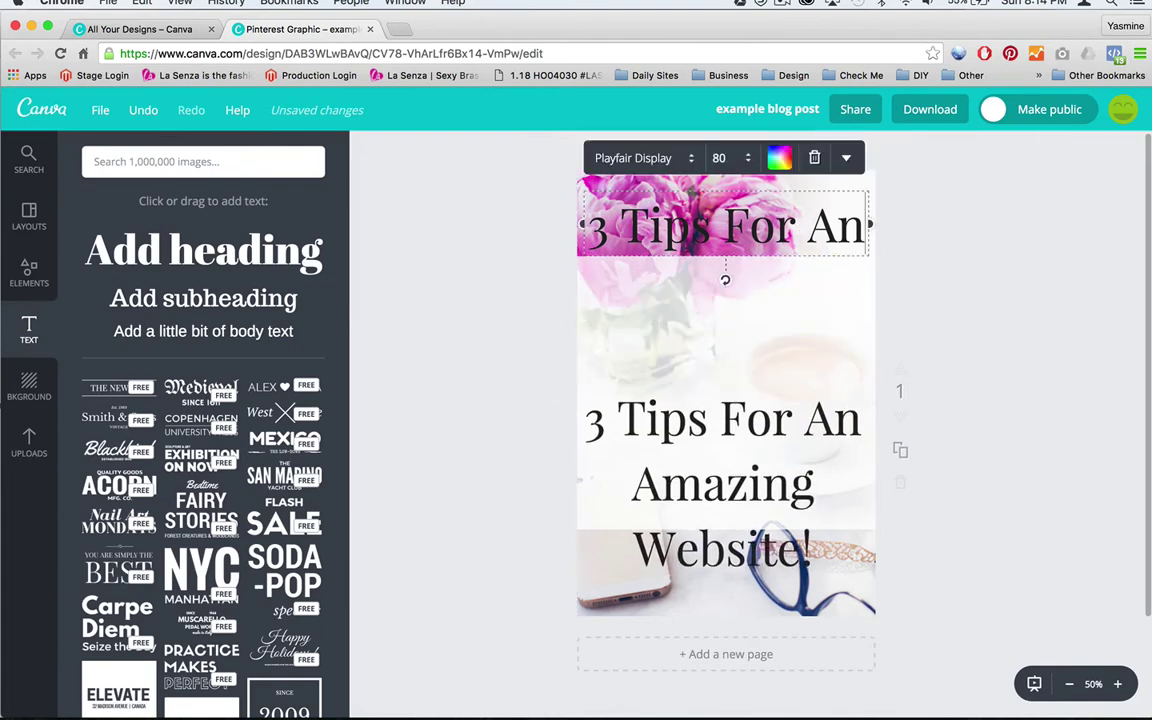
key(ctrl+z)
key(ctrl+z)
key(ctrl+z)
key(ctrl+z)
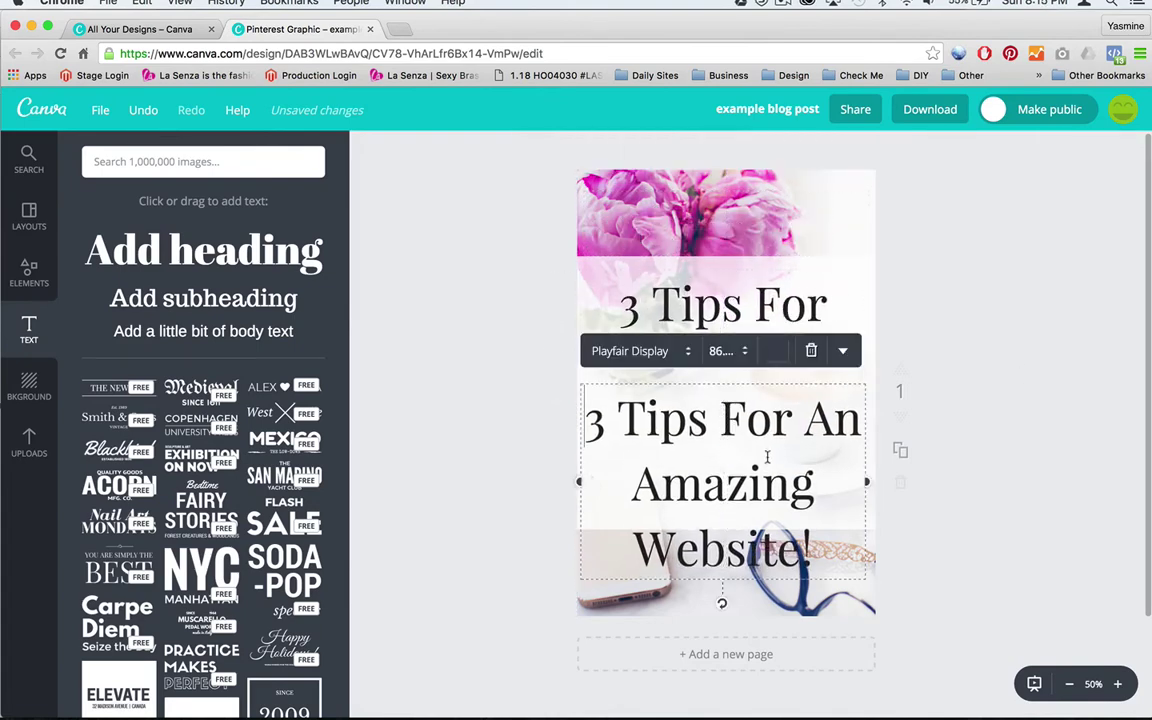
drag(807, 430, 590, 420)
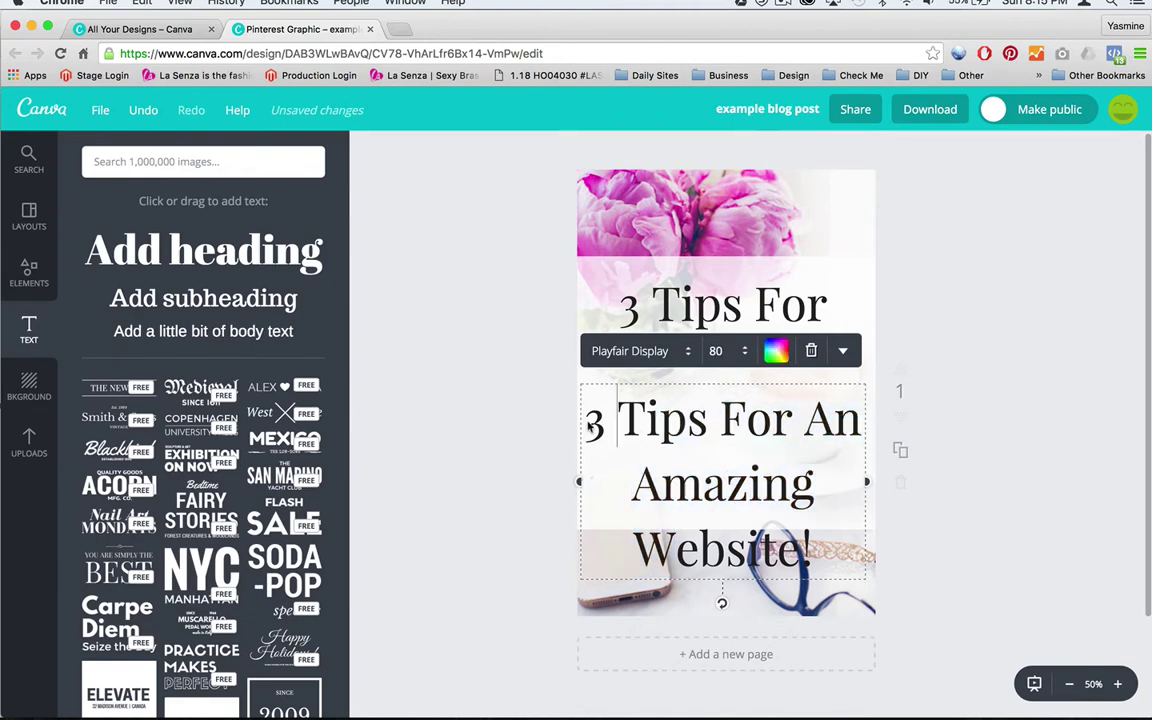
key(BackSpace)
click(715, 350)
text(75)
key(Return)
text(70)
key(Return)
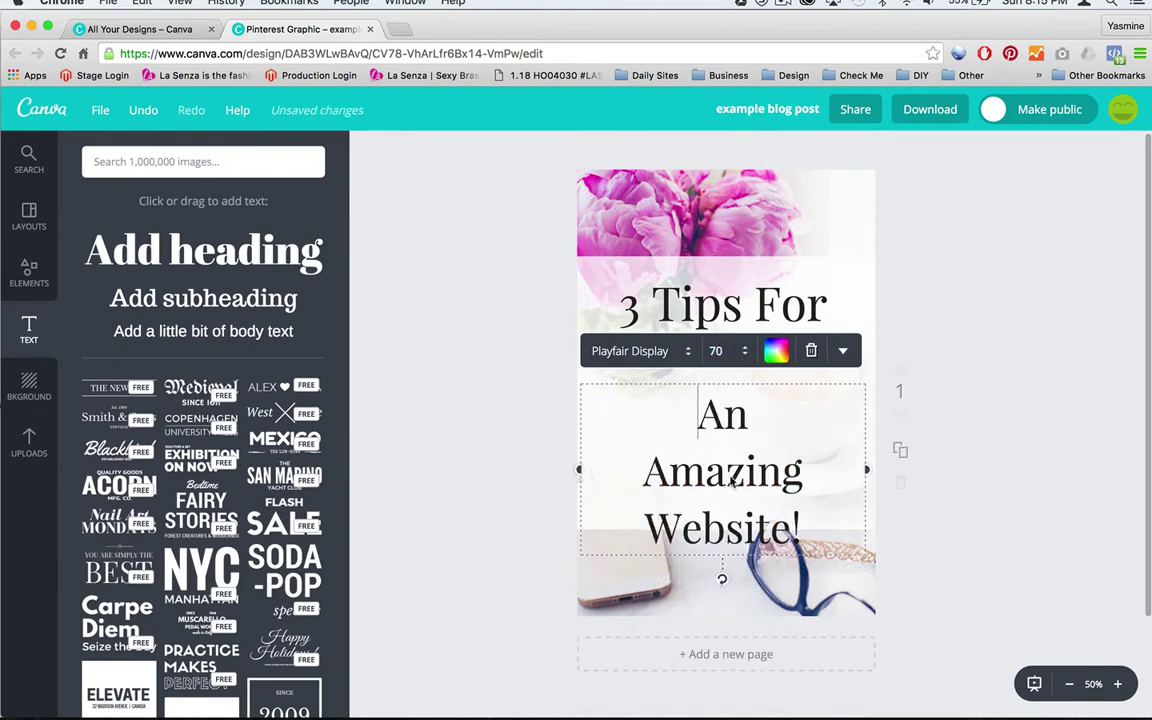
- Split the lower copy into separate 'An Amazing' and 'Website!' lines stacked under '3 Tips For'
drag(720, 519, 747, 402)
key(super+c)
key(super+v)
drag(740, 471, 740, 481)
click(735, 541)
drag(612, 480, 833, 480)
key(BackSpace)
double_click(735, 428)
key(BackSpace)
drag(740, 478, 746, 442)
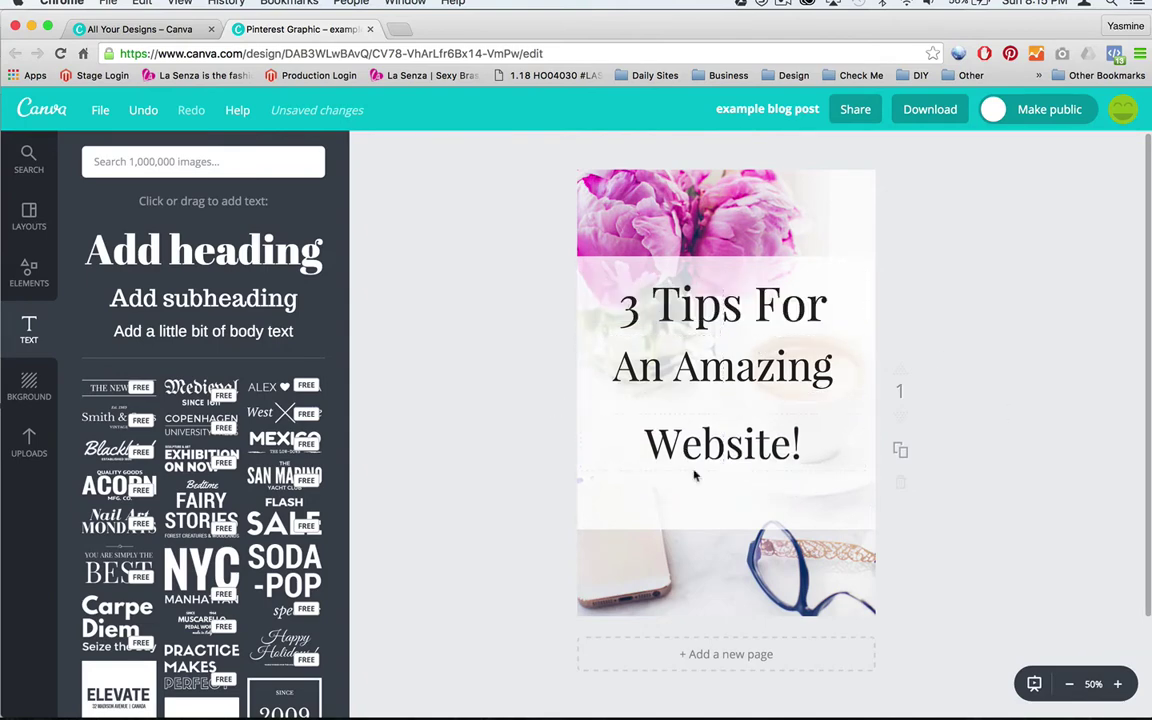
- Enlarge the 'Website!' line to size 90
click(812, 432)
click(716, 380)
click(733, 675)
click(716, 380)
click(730, 670)
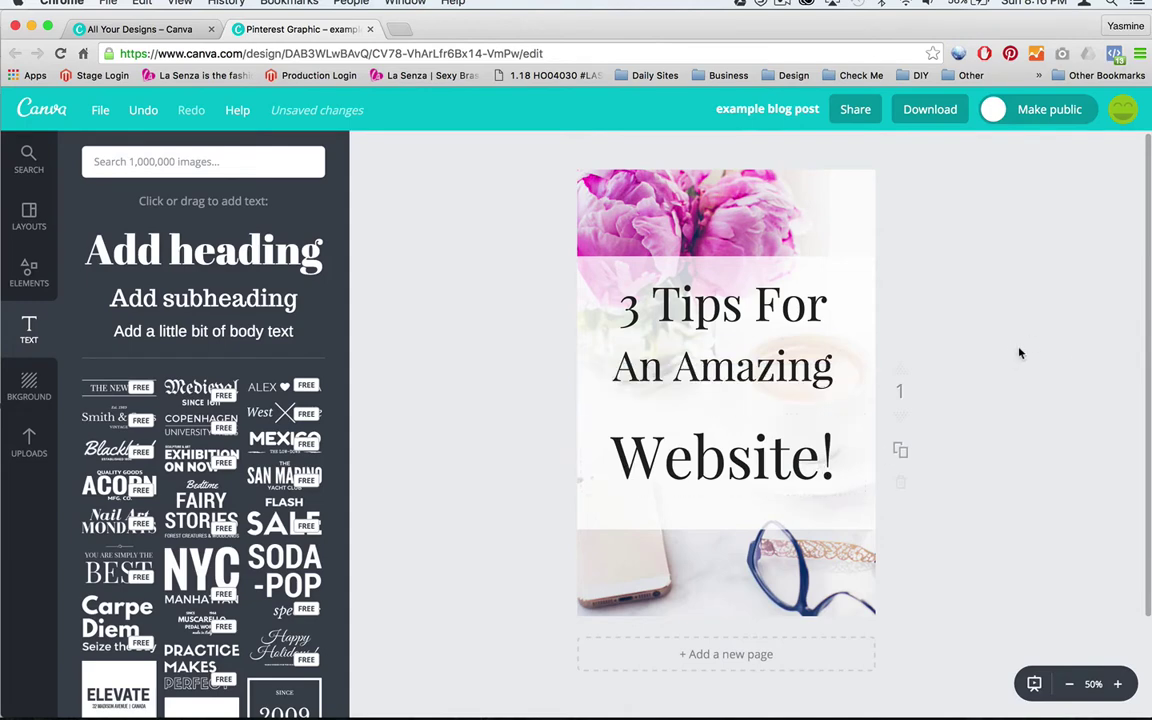
click(690, 318)
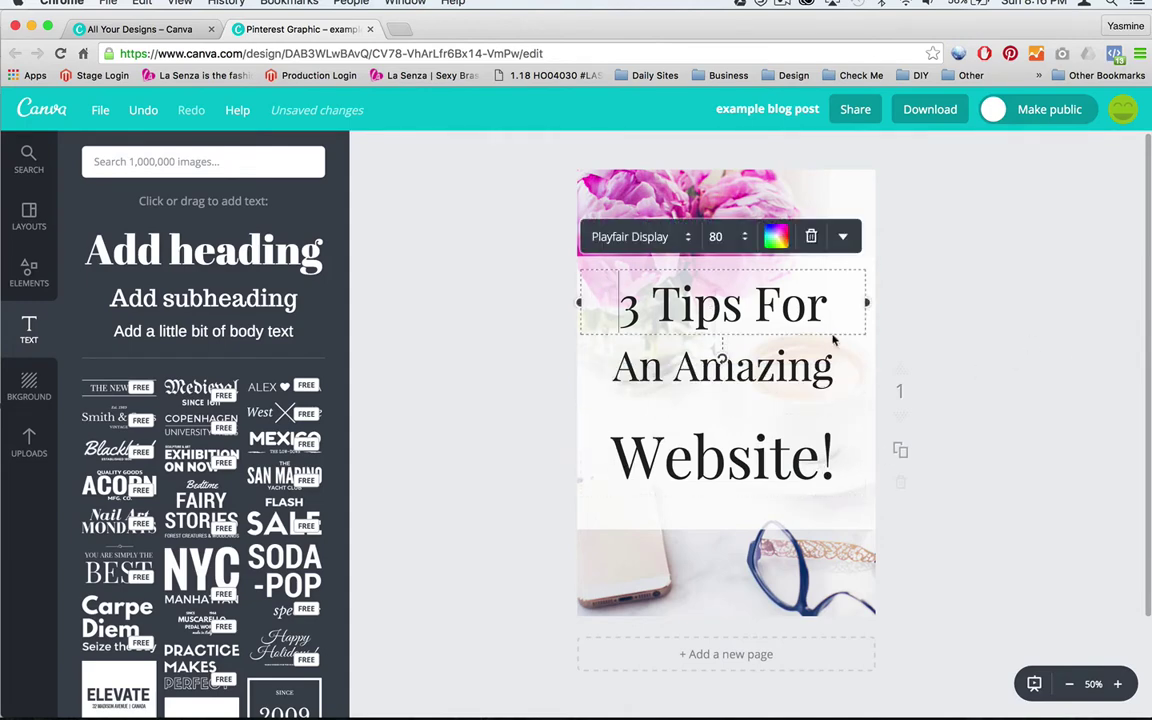
- Set the Website! line to font size 110
click(760, 455)
click(716, 380)
text(110)
key(Return)
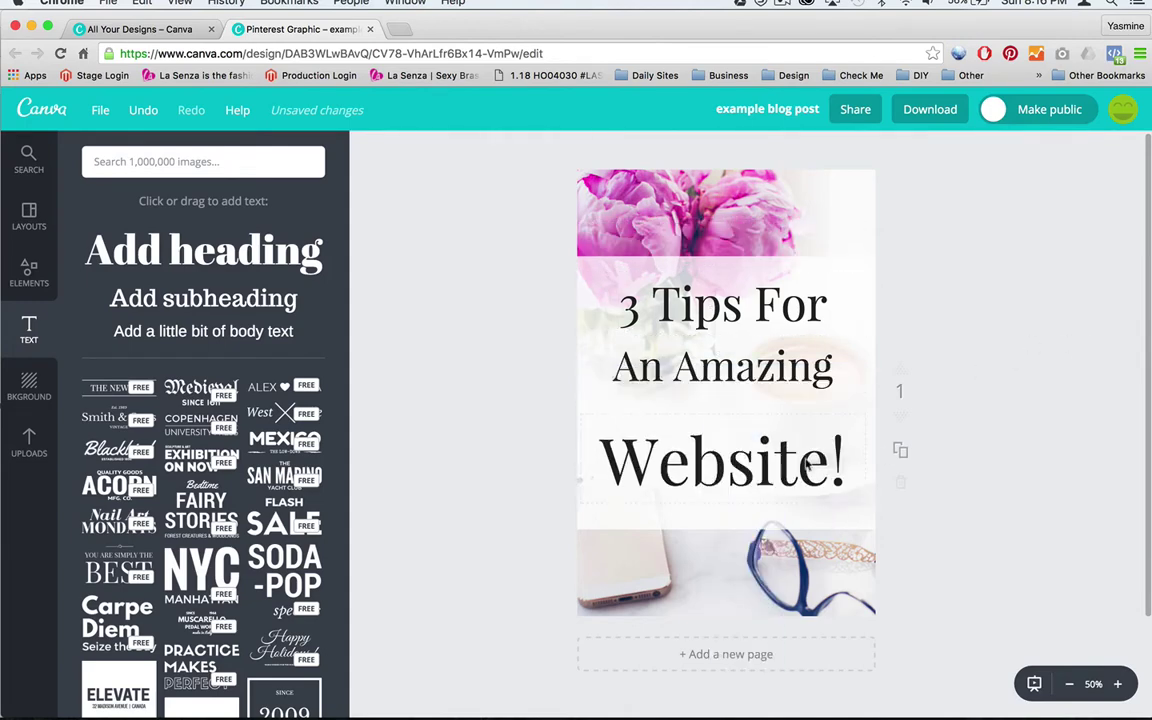
- Set the An Amazing line to font size 80
click(814, 370)
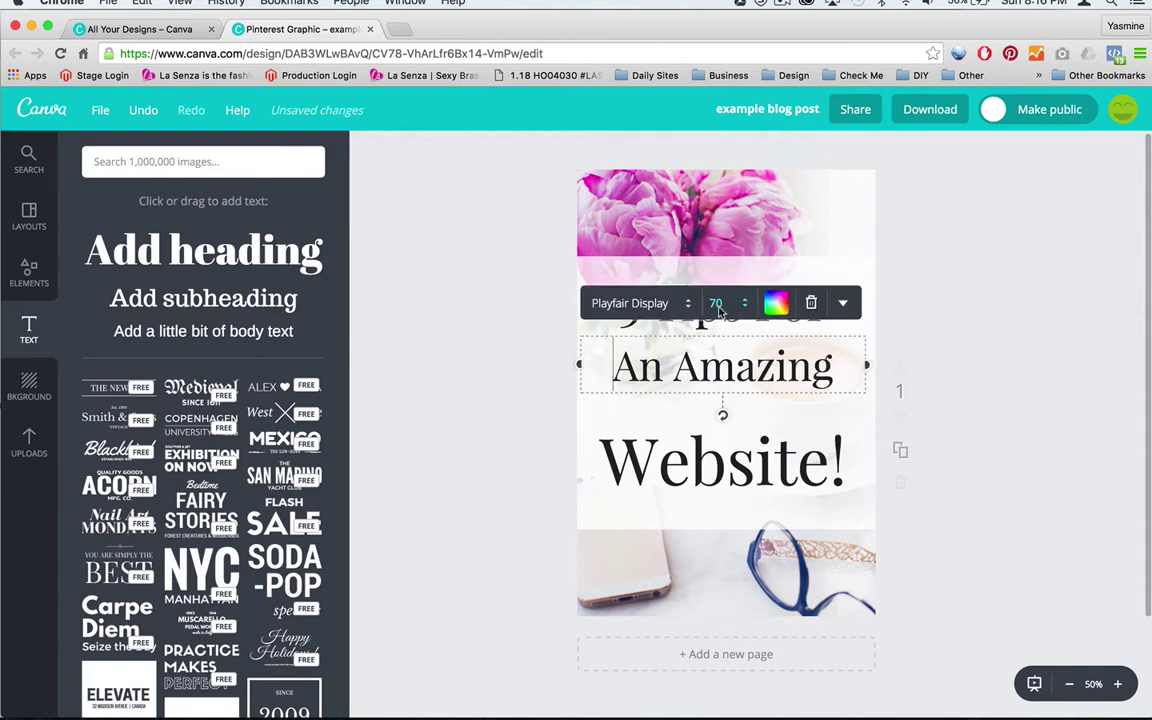
text(80)
key(Return)
key(BackSpace)
key(BackSpace)
key(BackSpace)
click(716, 303)
text(80)
key(Return)
- Move An Amazing slightly lower and reduce it to font size 77
click(966, 353)
drag(722, 372, 722, 394)
click(716, 327)
text(79)
click(716, 327)
text(78)
key(Return)
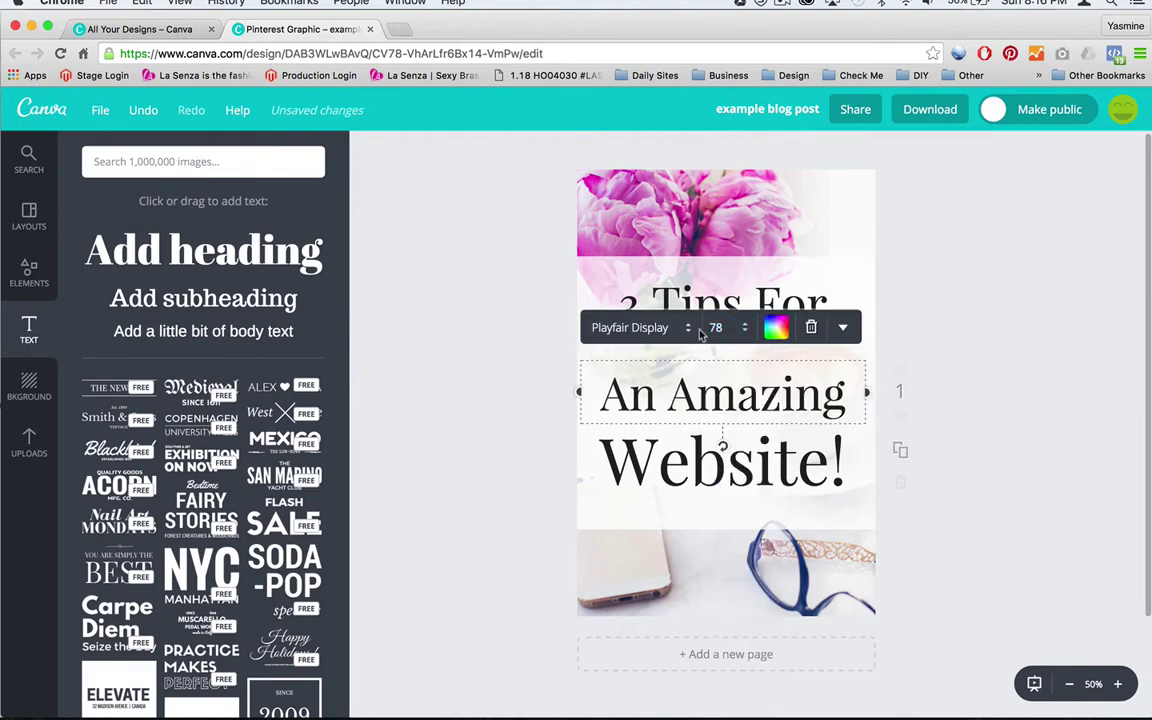
click(716, 327)
text(77)
key(Return)
- Move the 3 Tips For line down slightly and enlarge it to size 92
click(874, 321)
drag(770, 274, 770, 309)
click(716, 272)
text(90)
drag(718, 346, 718, 333)
click(716, 256)
click(745, 253)
click(745, 253)
click(918, 345)
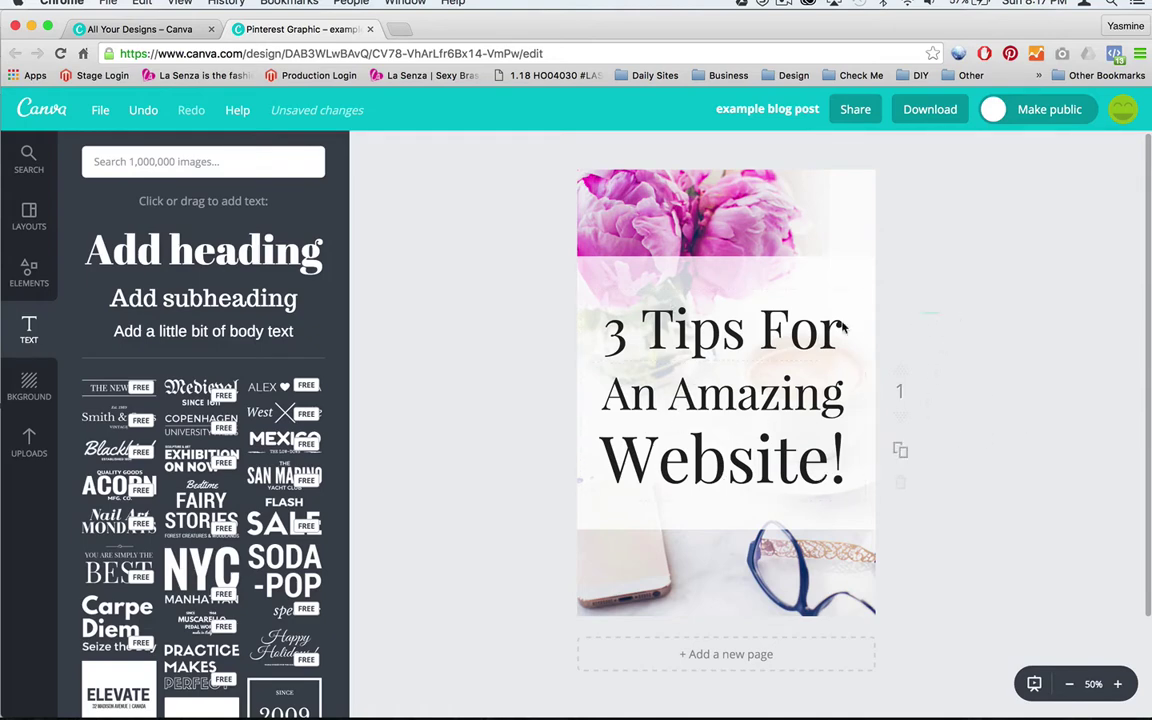
- Nudge the three-line title group until centred on the white panel, then show Uploads
drag(940, 455, 585, 285)
shift+click(657, 263)
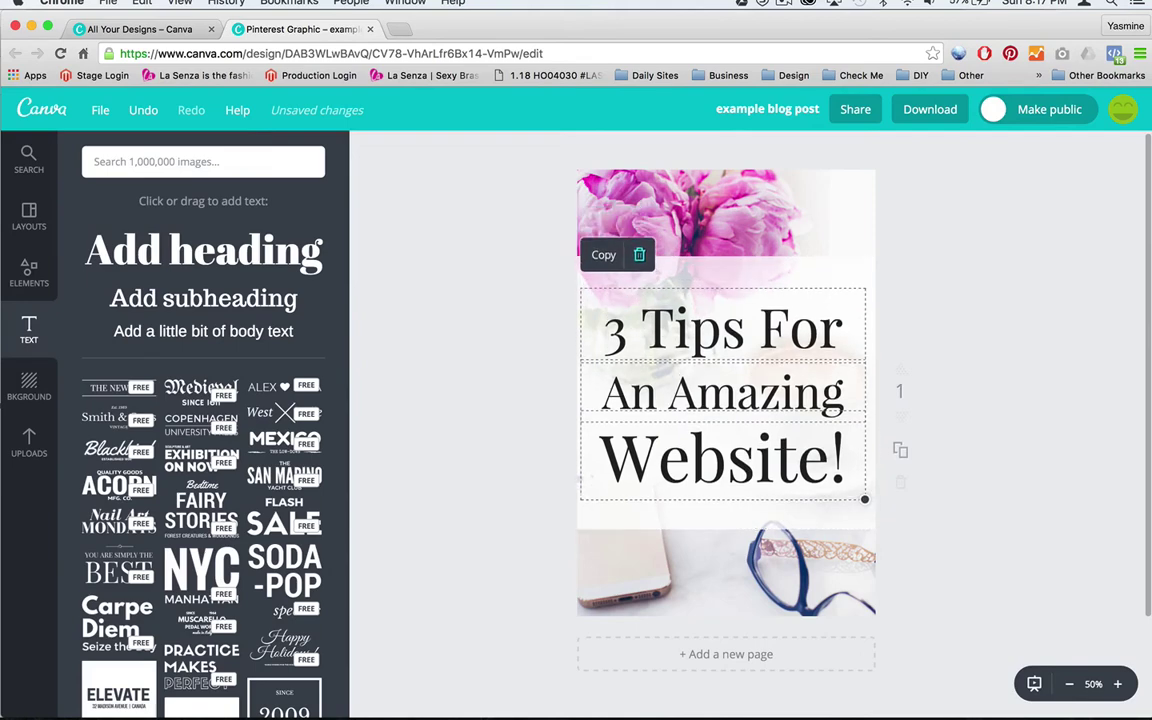
key(Right)
key(Right)
key(Right)
key(Right)
key(Right)
key(Left)
key(Left)
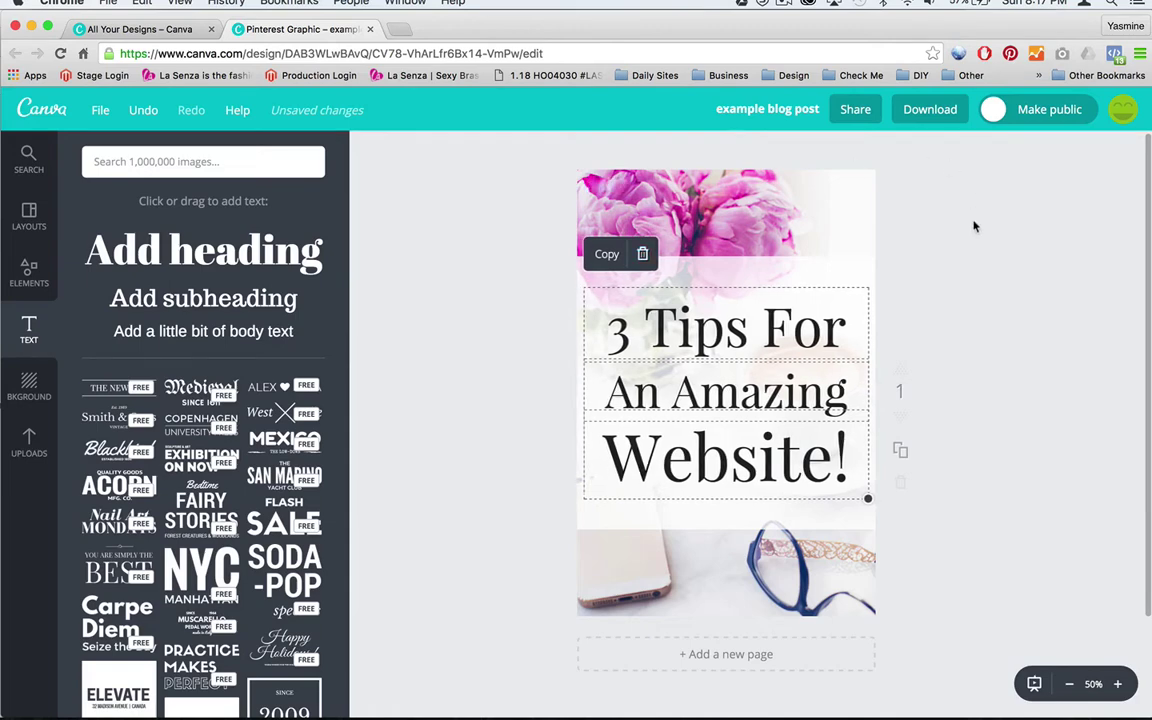
click(998, 376)
drag(993, 332, 585, 490)
click(1108, 337)
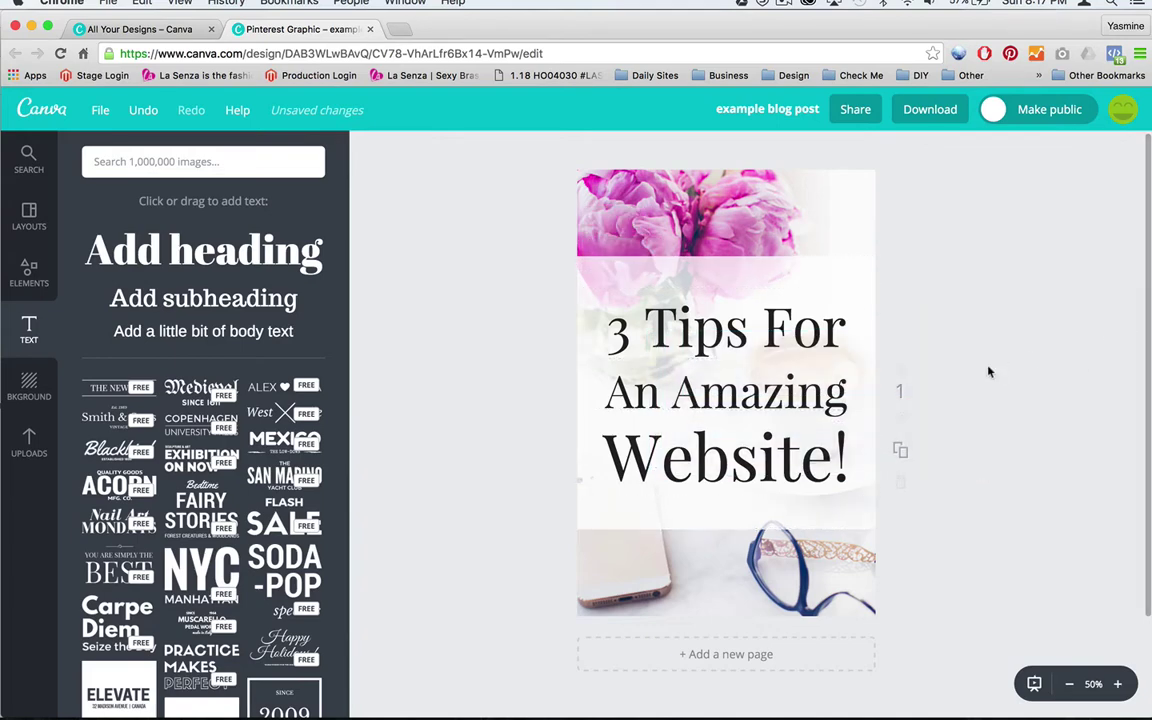
click(29, 443)
- Add the pink ROBLES DESIGNS logo and move it to the page bottom over the glasses photo
scroll(263, 486, down, 15)
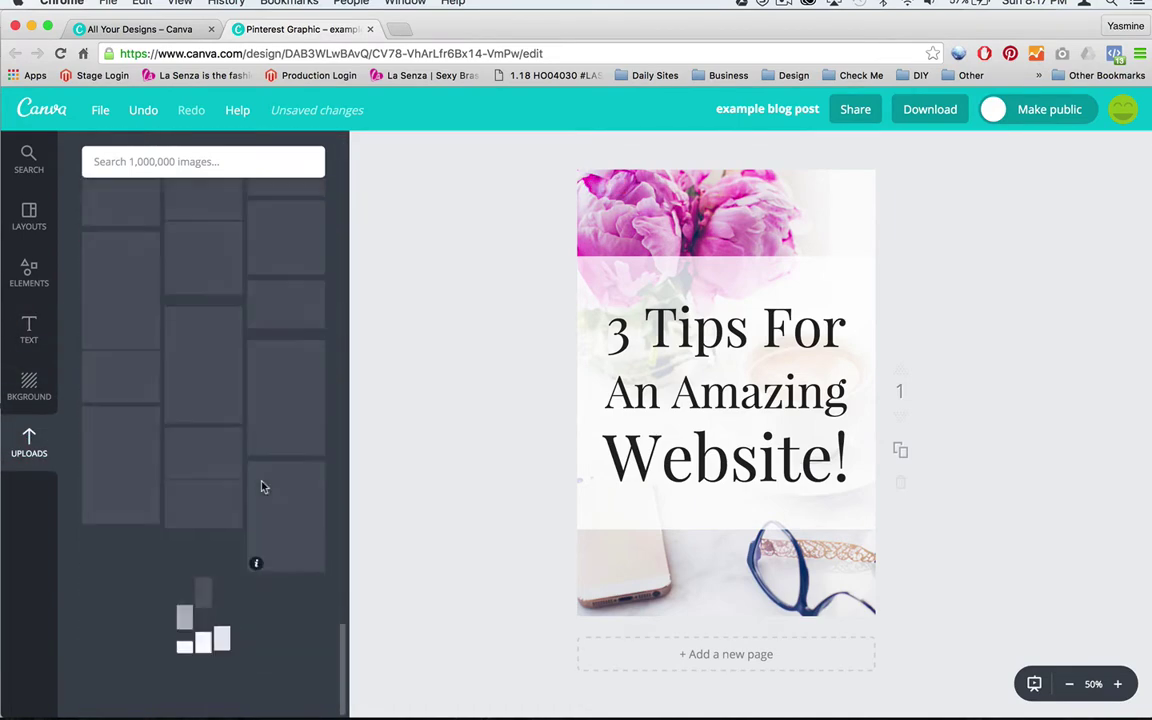
scroll(263, 487, down, 5)
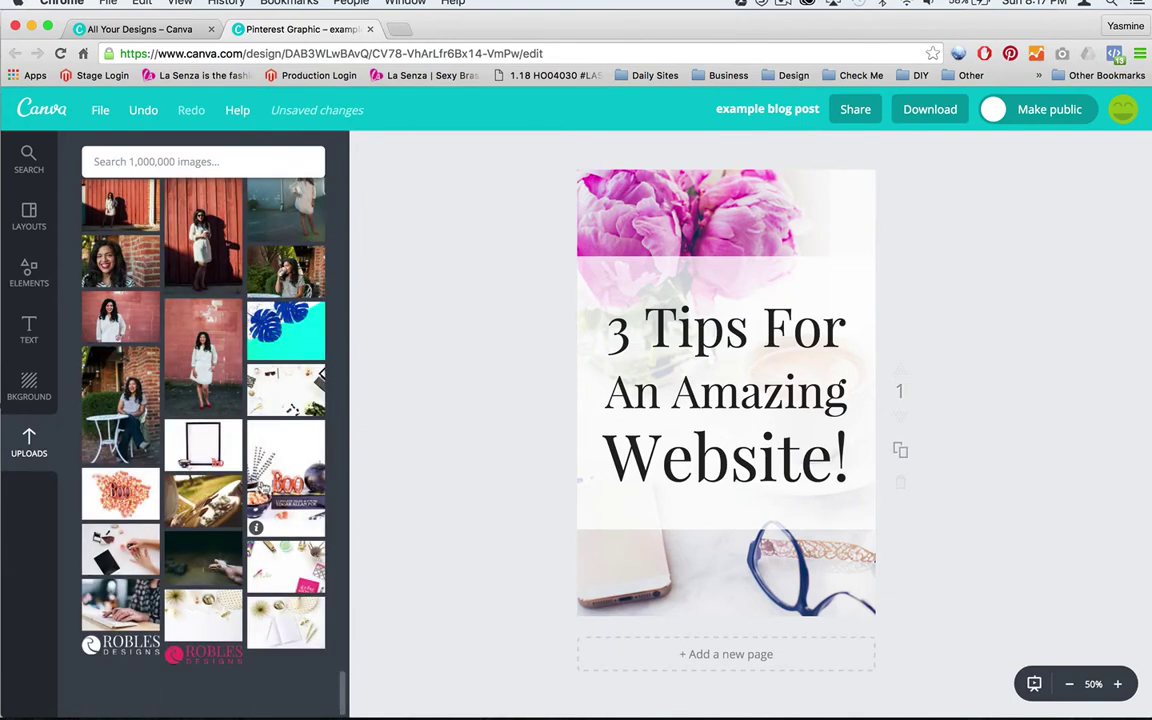
click(195, 652)
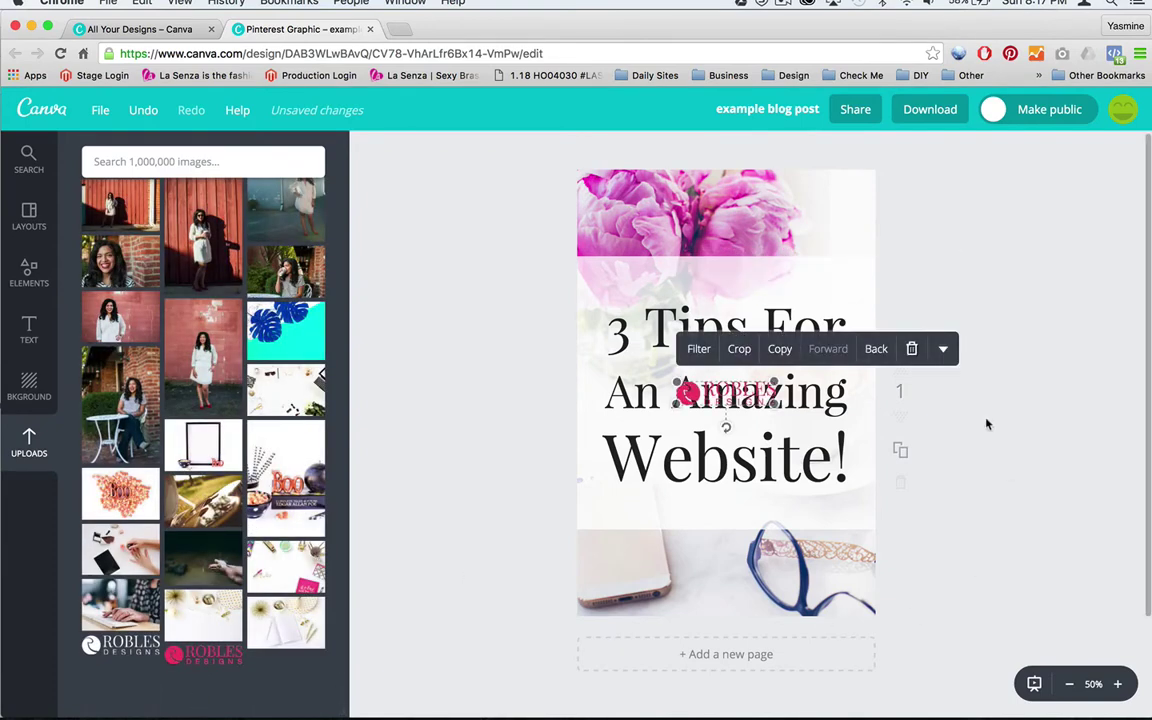
drag(744, 406, 743, 610)
click(1054, 469)
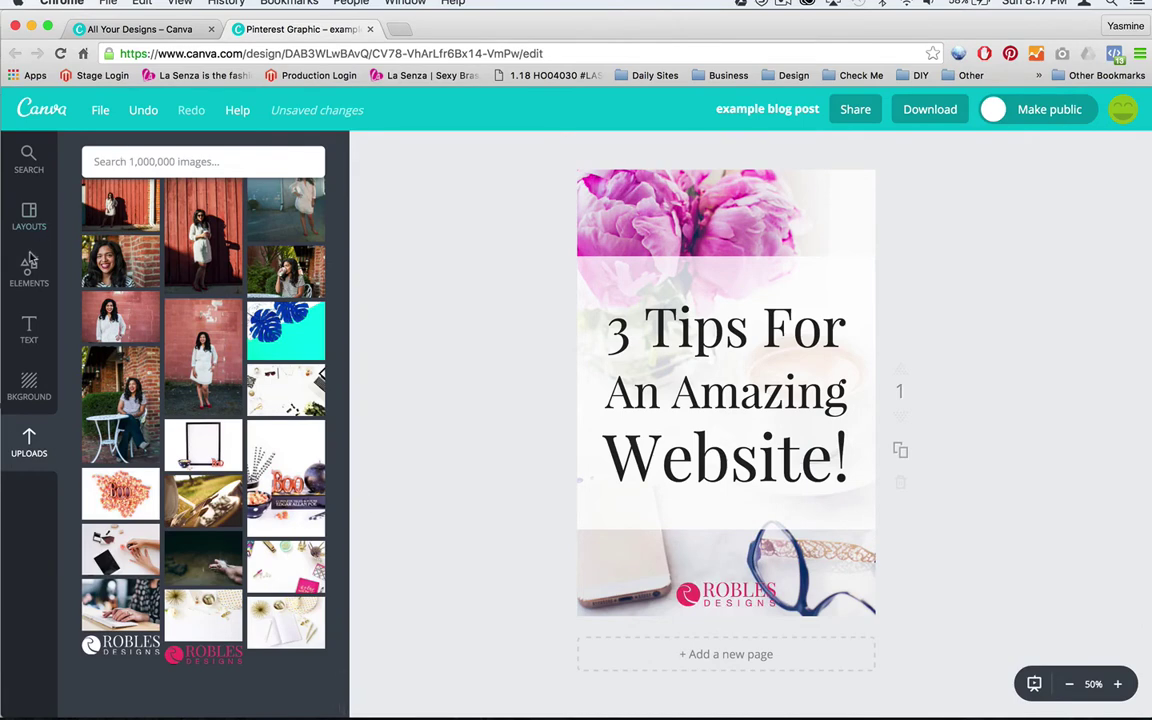
- Add a small body text box reading 'roblesdesign', then delete it again
click(29, 328)
click(203, 331)
key(BackSpace)
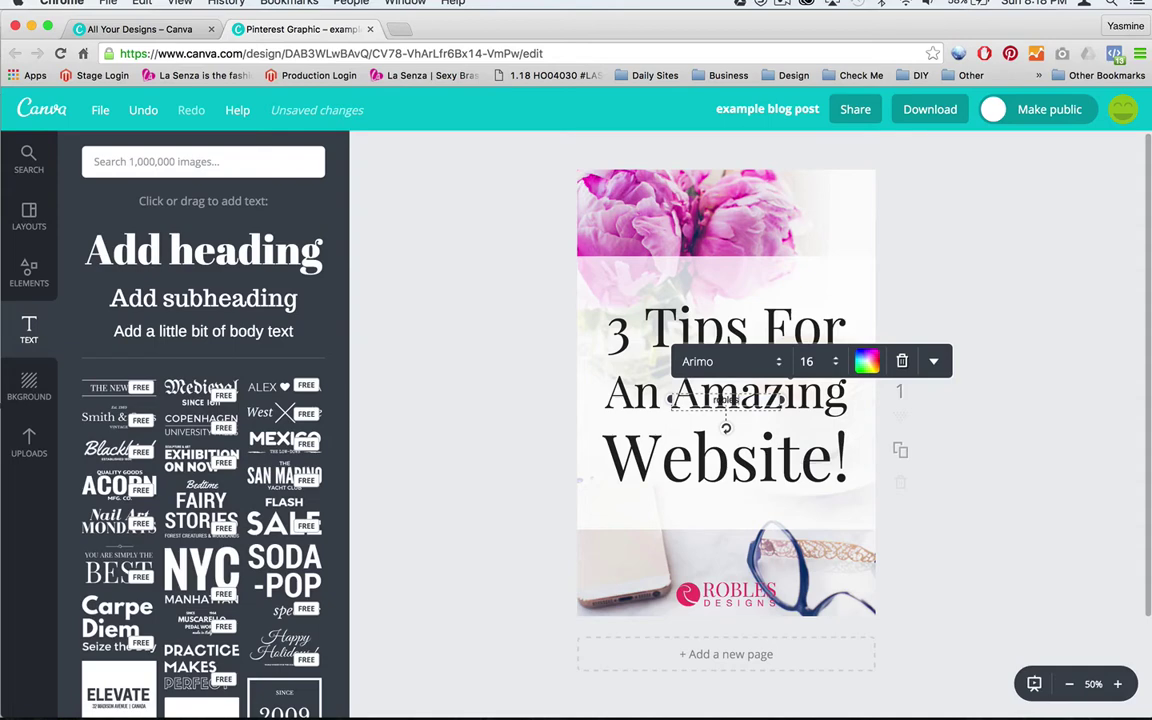
text(roblesdesign)
click(906, 366)
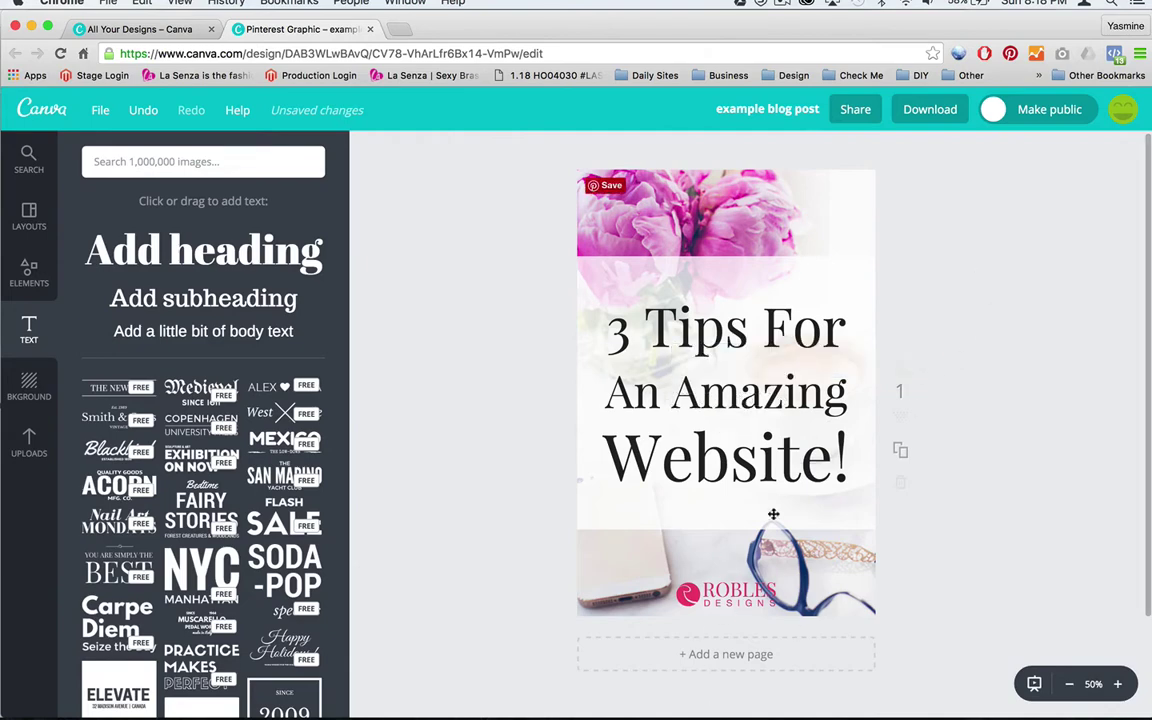
drag(960, 316, 545, 470)
click(967, 297)
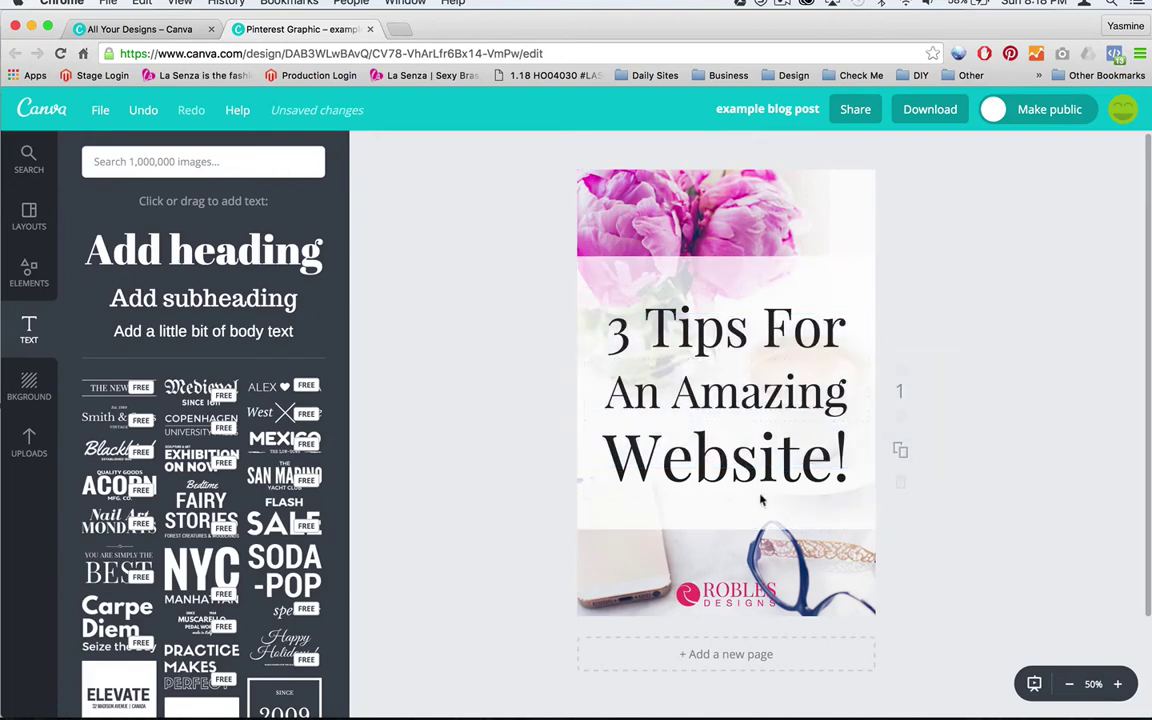
- Raise the three title lines slightly with Shift+Up
drag(946, 330, 559, 486)
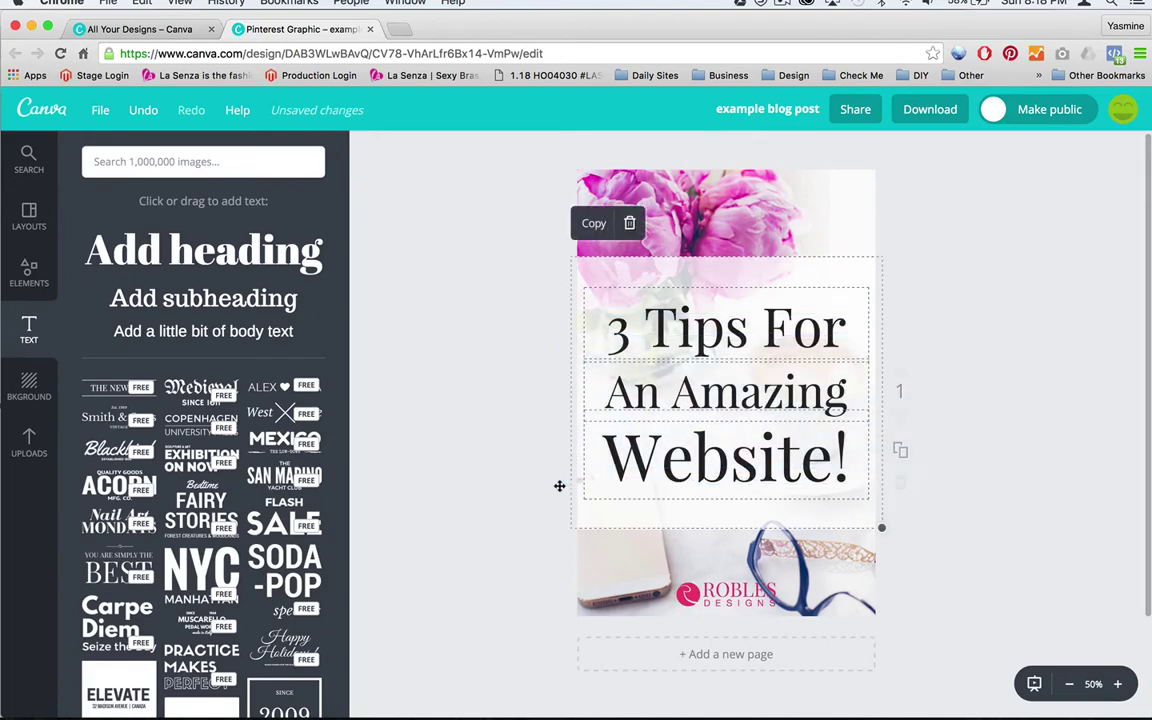
shift+click(869, 275)
key(shift+Up)
key(shift+Up)
key(shift+Up)
key(shift+Up)
key(shift+Up)
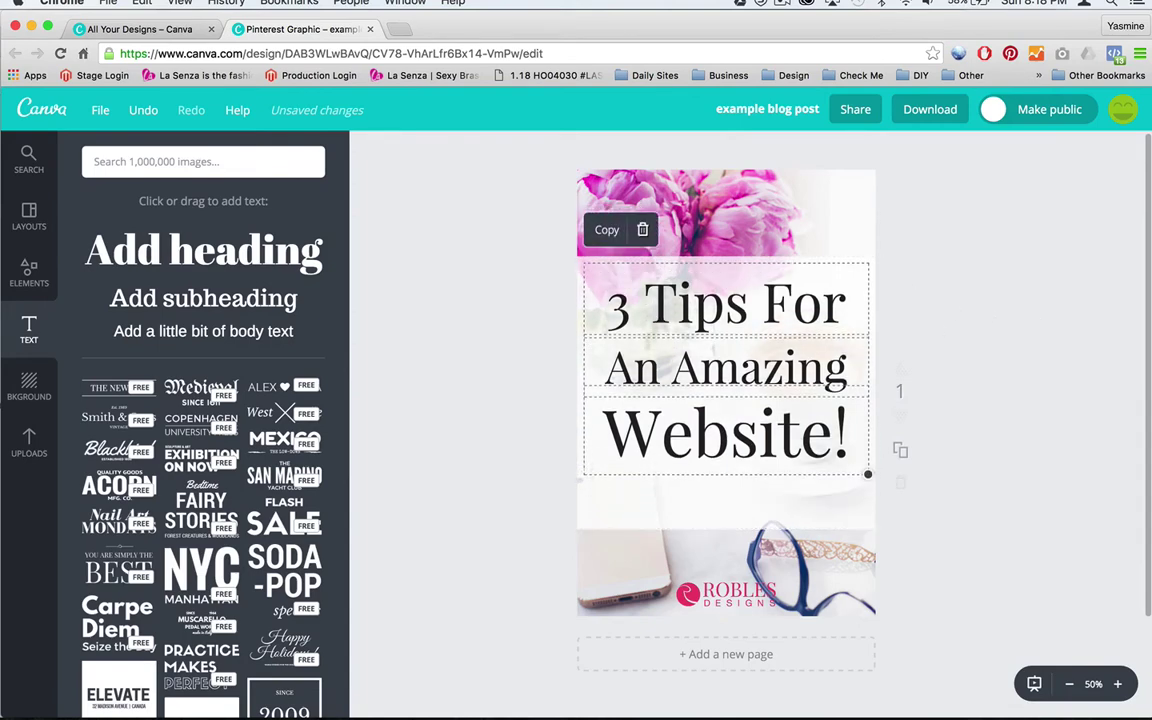
click(1005, 340)
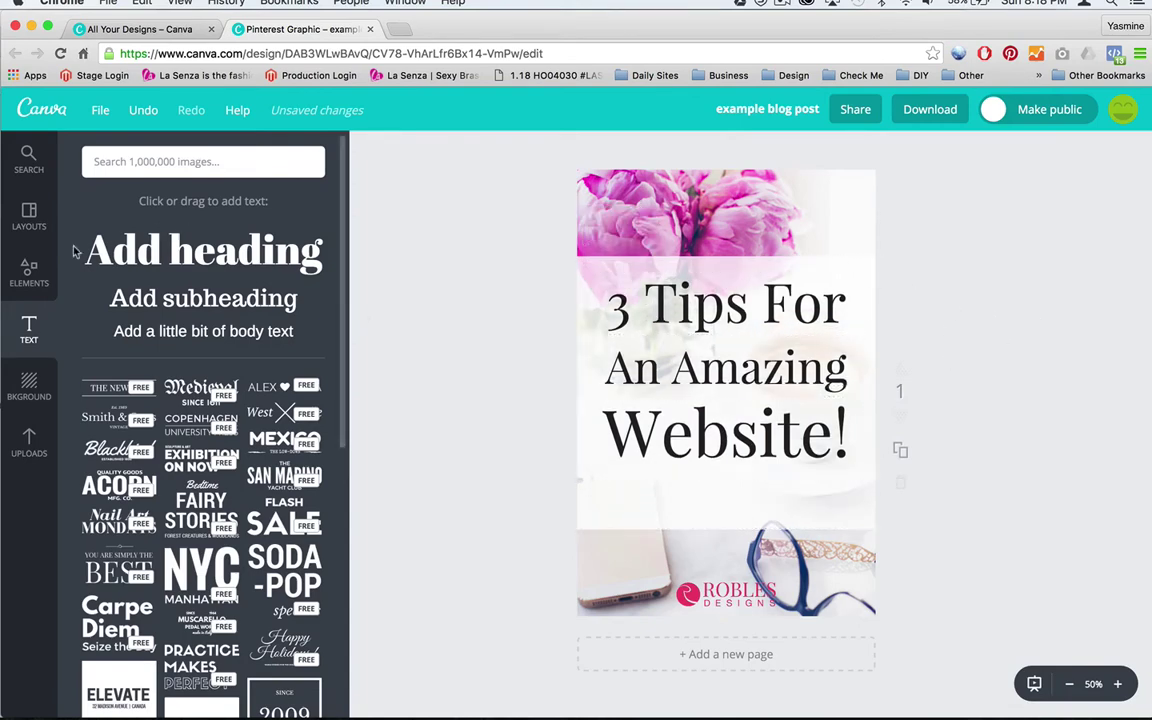
- Add a Helveticish subheading reading 'My Sub Headline Goes Here.' and place it below the title
click(203, 298)
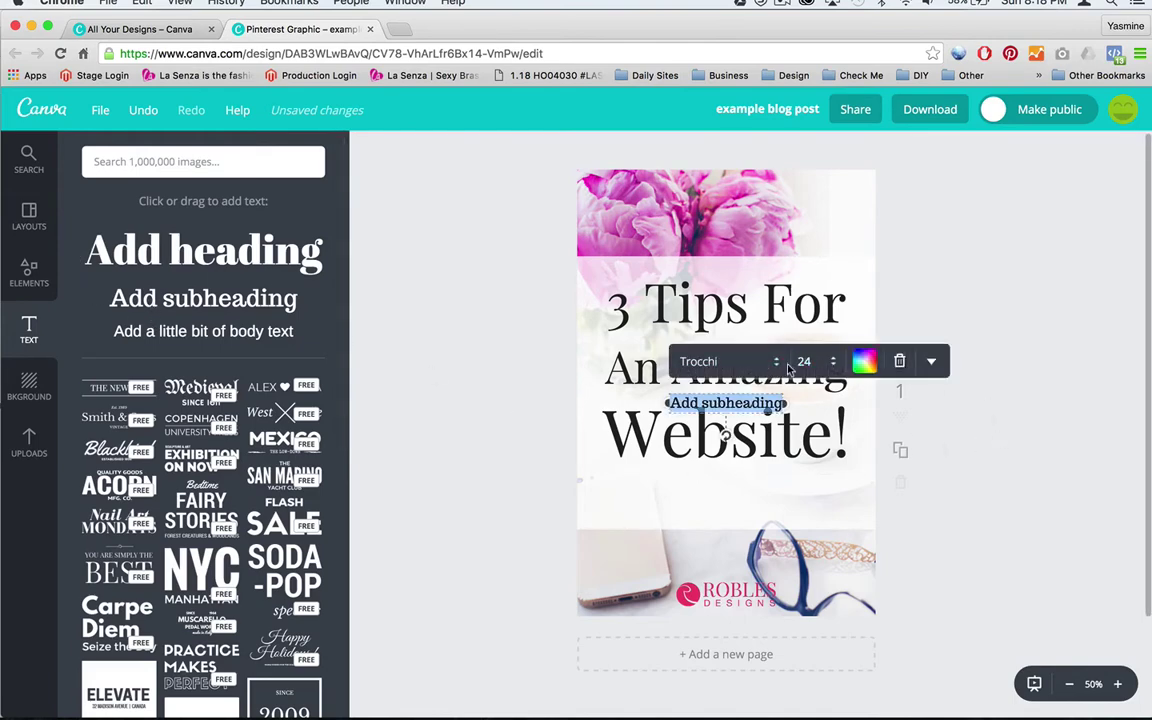
click(740, 361)
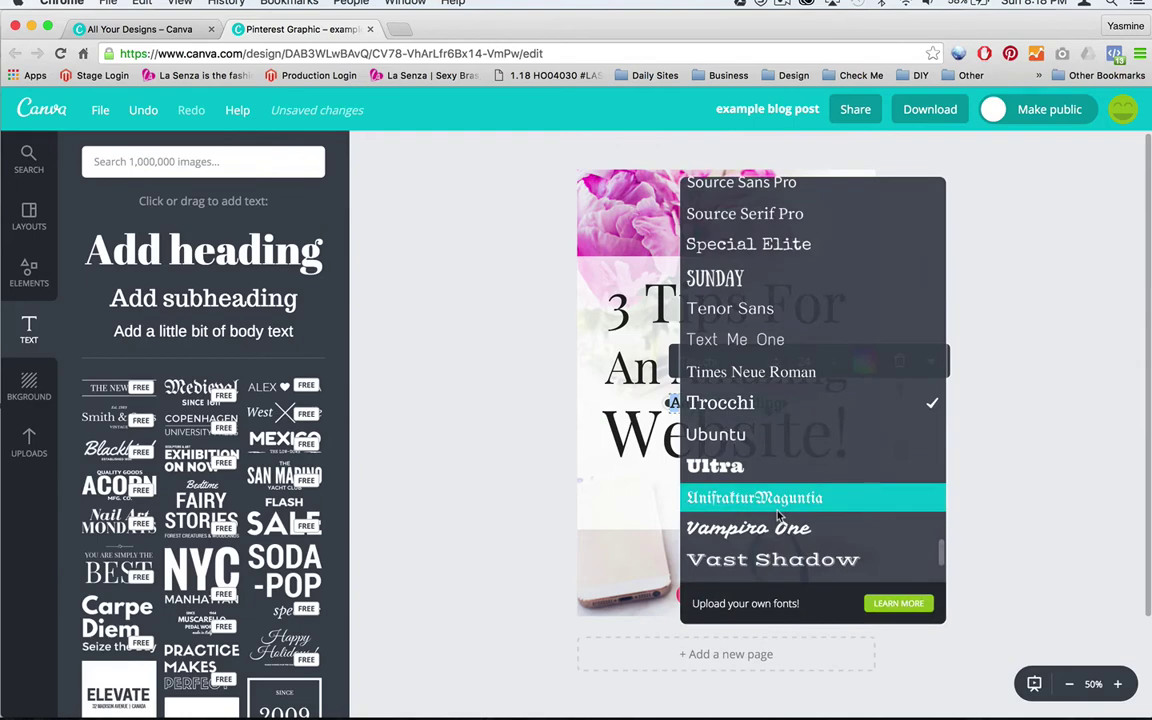
scroll(779, 515, up, 10)
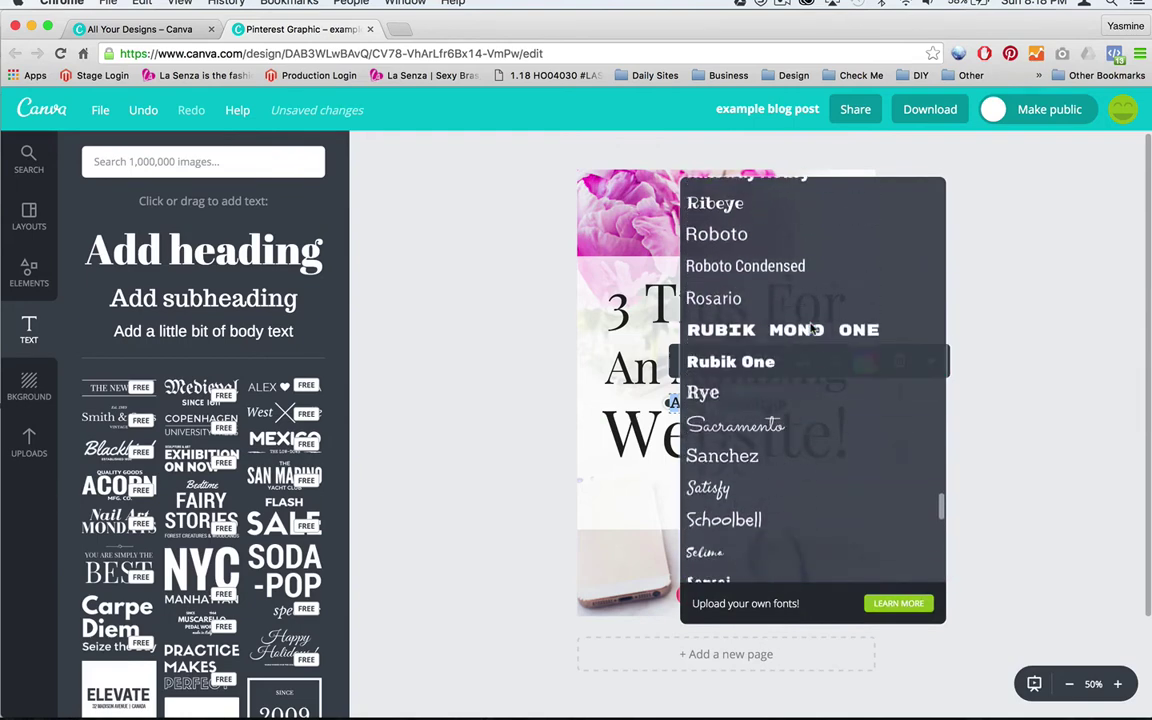
scroll(812, 328, up, 15)
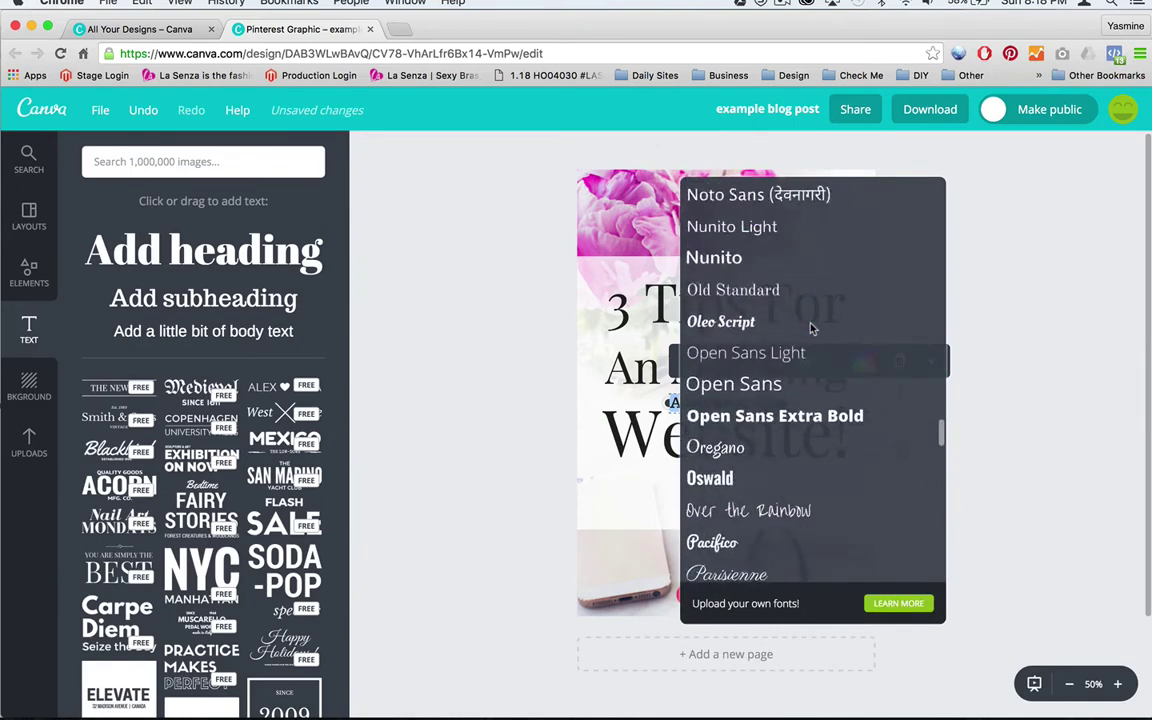
scroll(812, 328, up, 5)
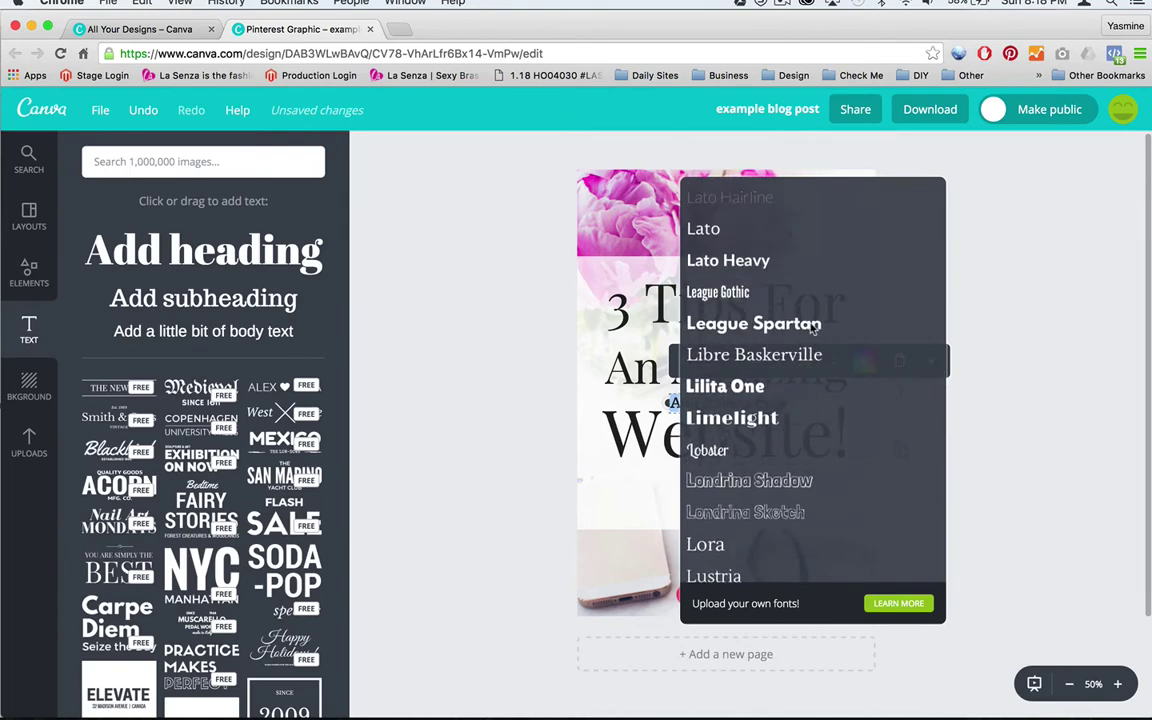
scroll(812, 328, up, 10)
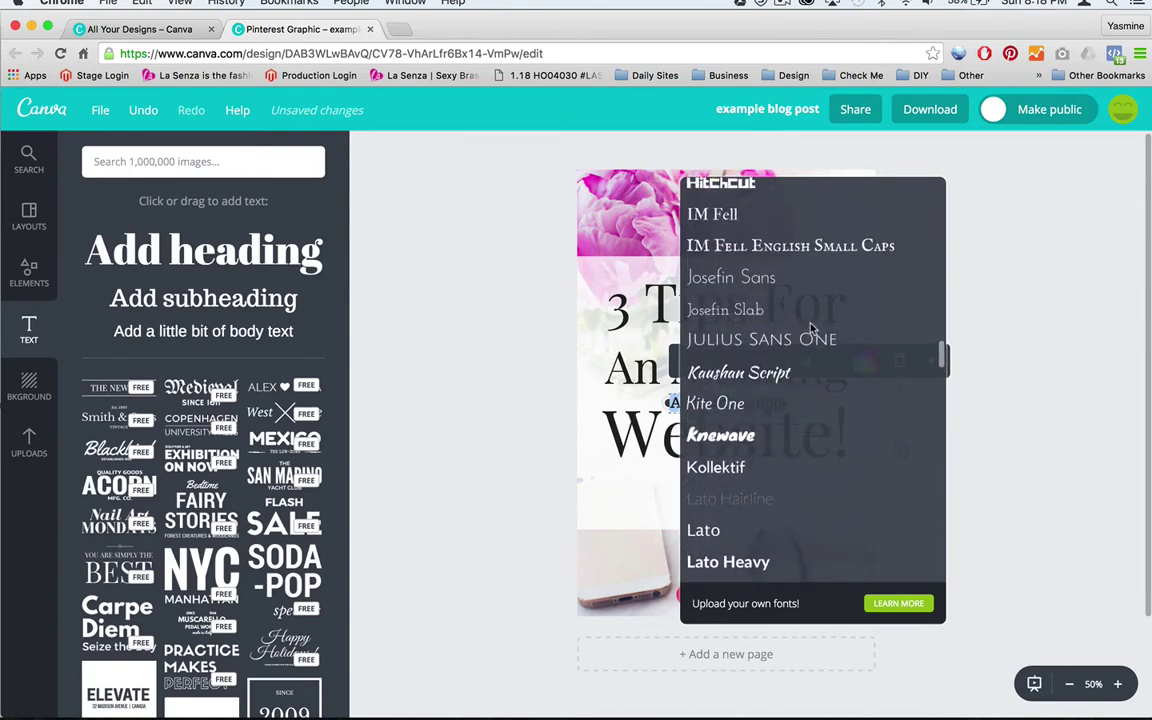
scroll(812, 328, down, 4)
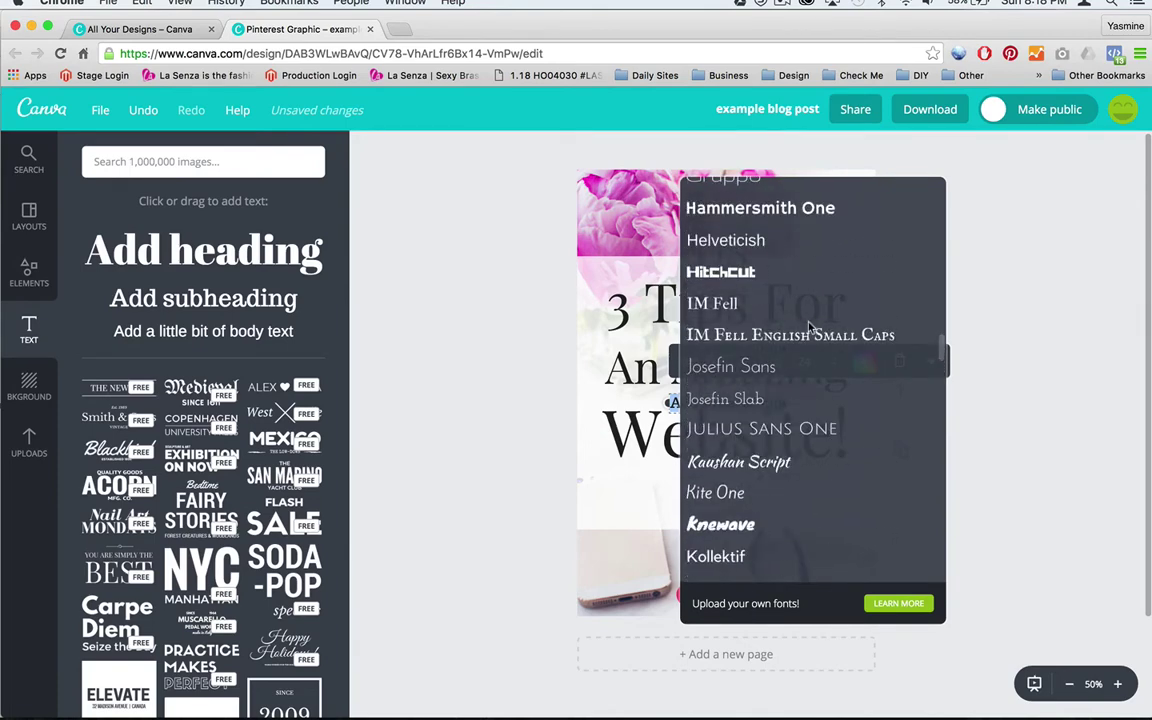
click(755, 240)
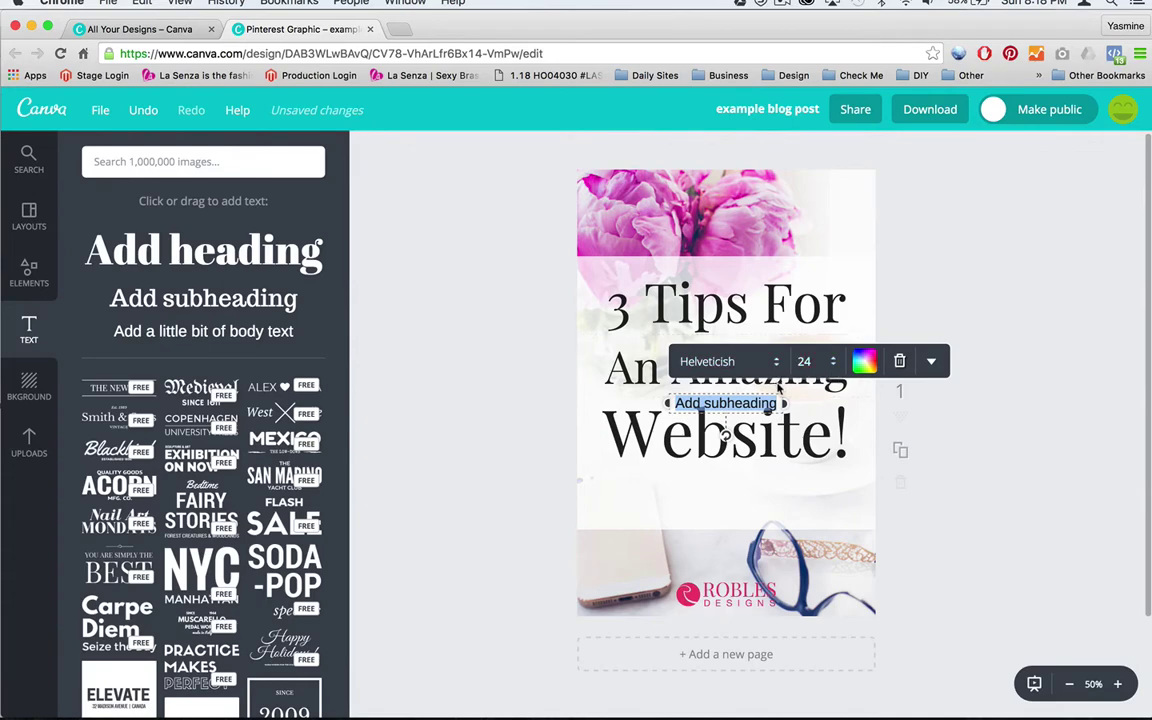
text(My Sub H)
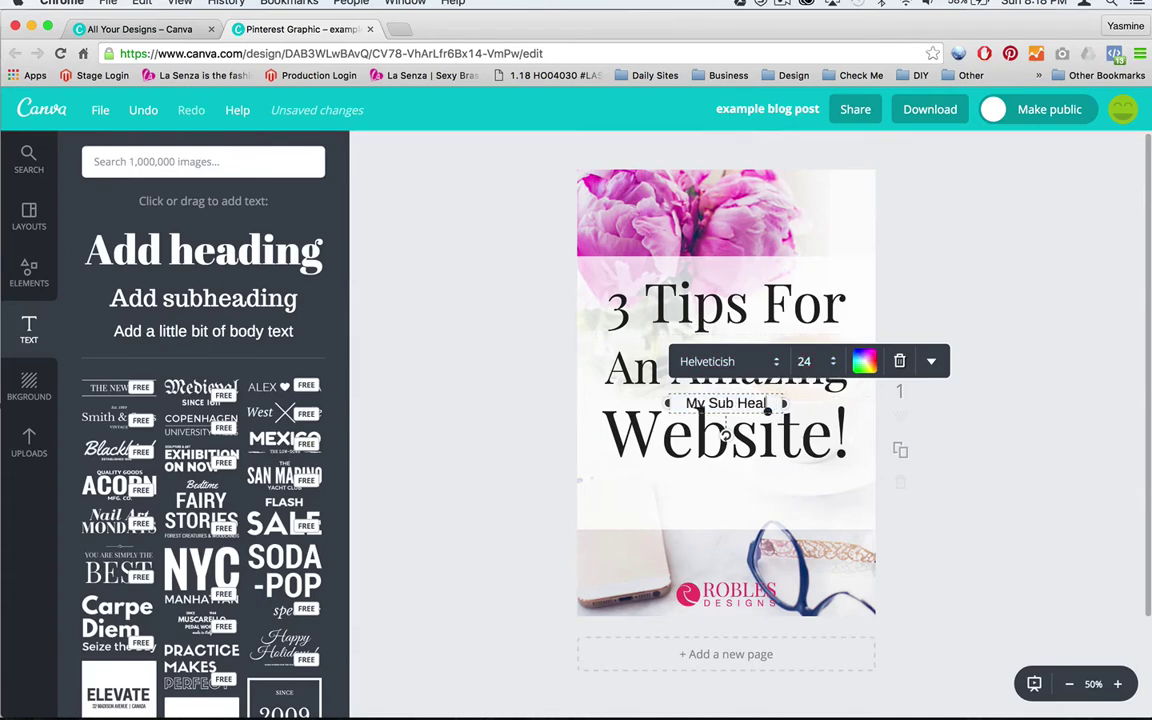
drag(778, 404, 784, 486)
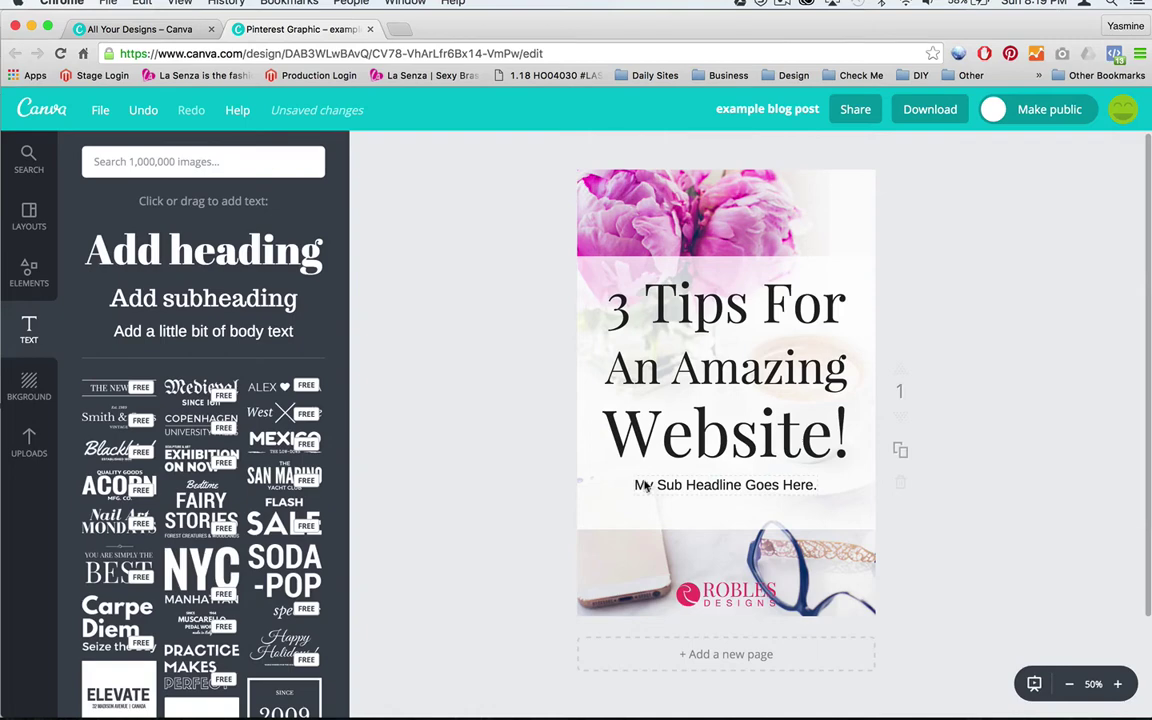
- Check the 'My Sub Headline Goes Here.' text, leaving it centred beneath the Website! line
click(646, 487)
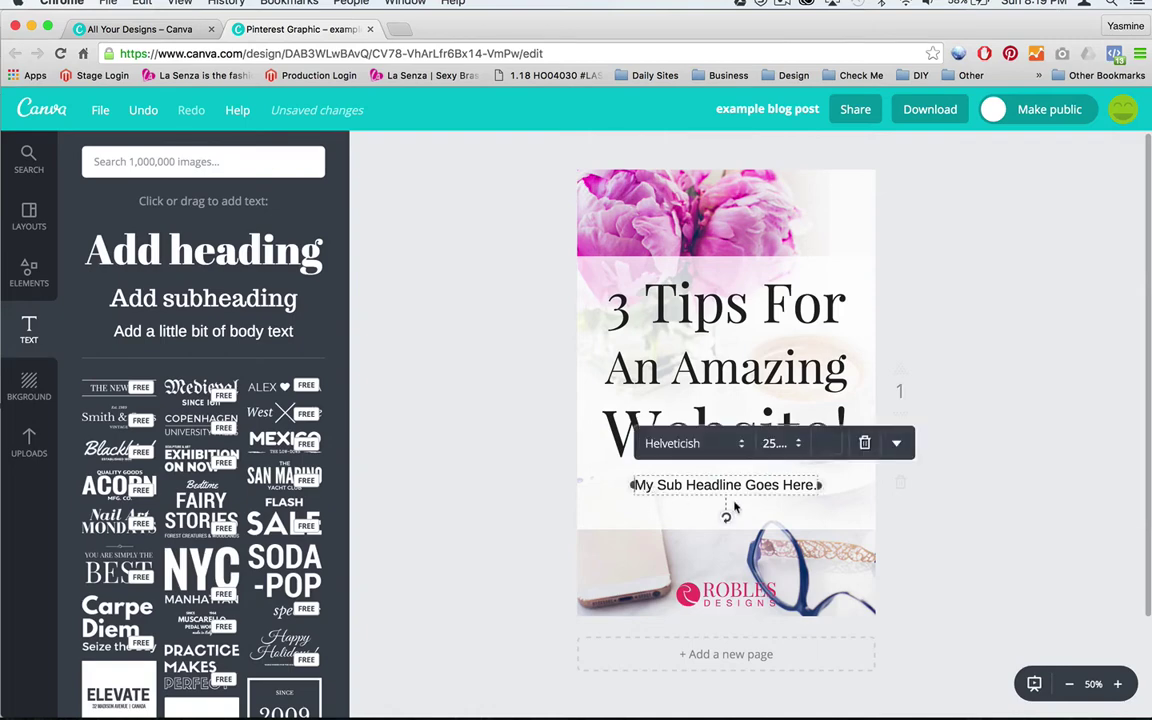
click(741, 487)
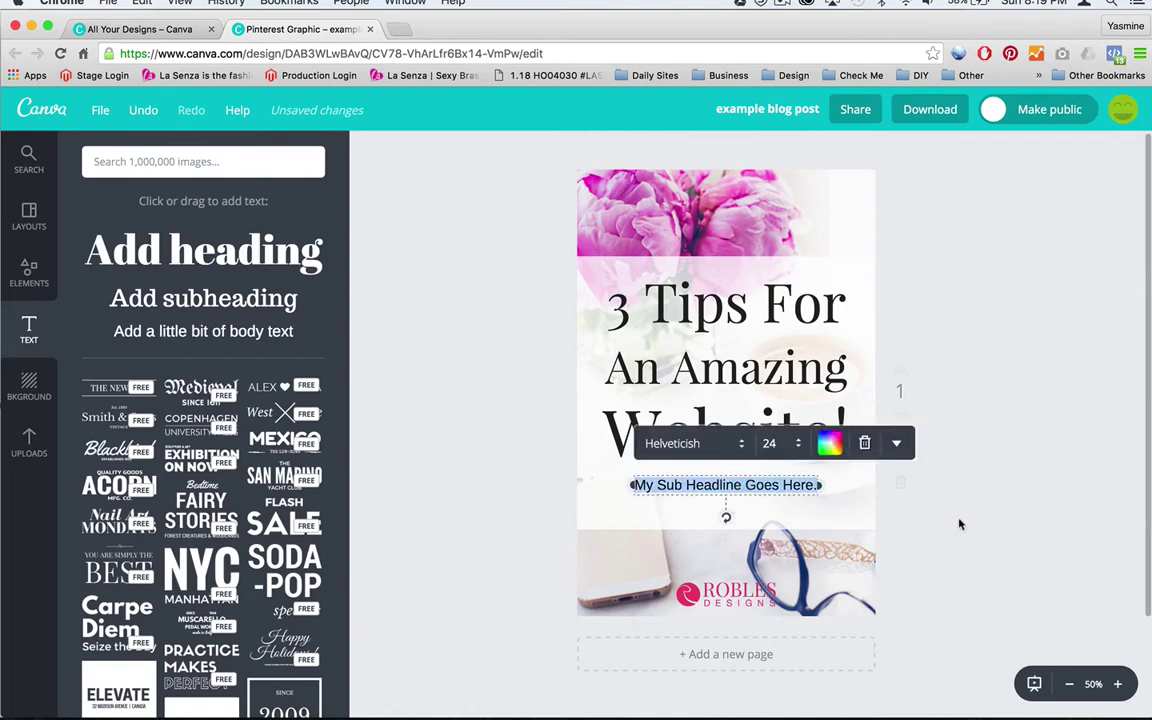
click(862, 465)
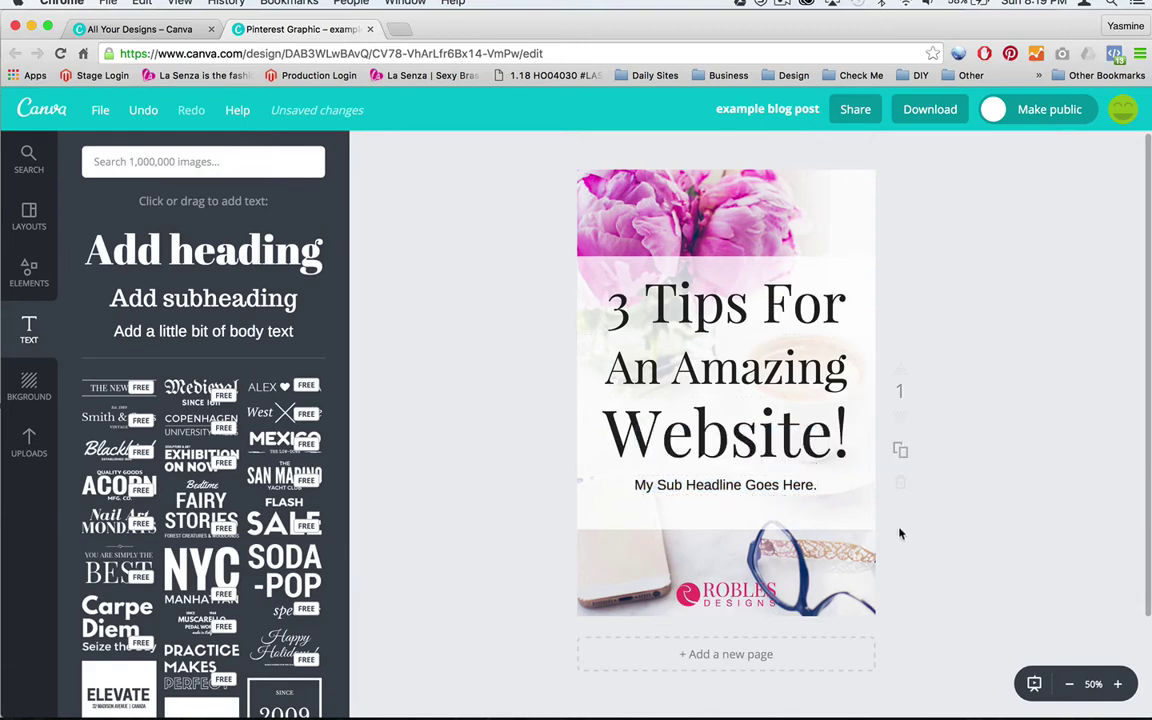
- Make the sub headline all uppercase, keeping the Helveticish font
click(798, 486)
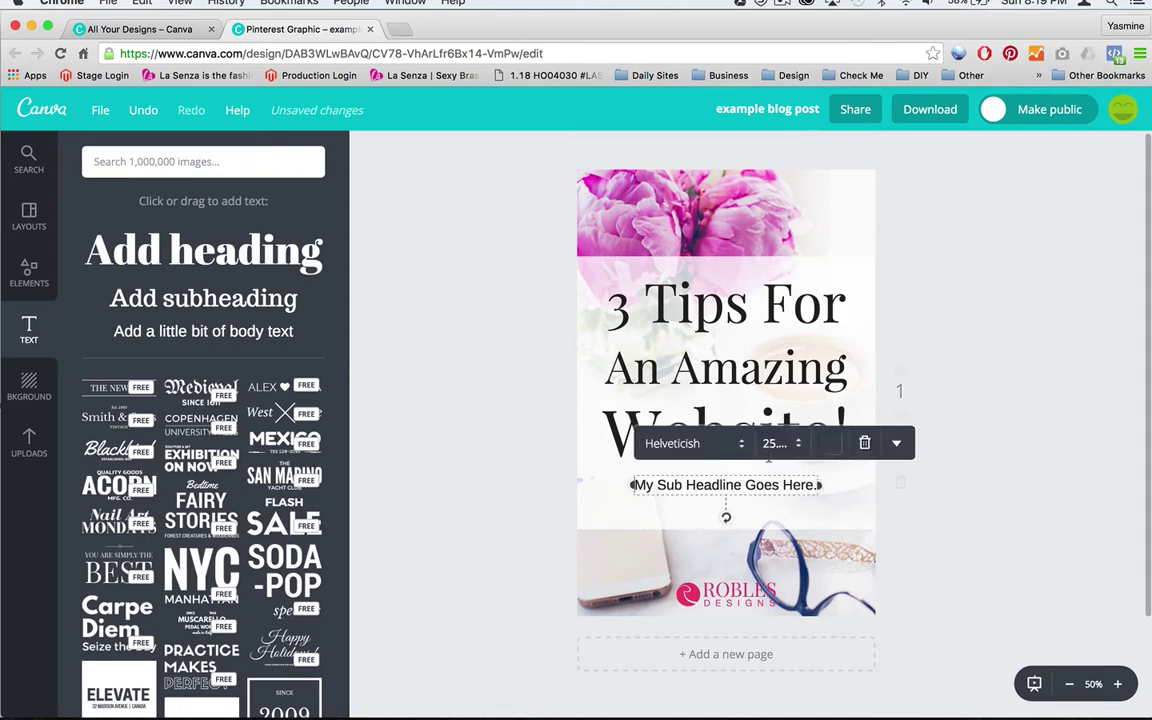
click(690, 443)
click(697, 445)
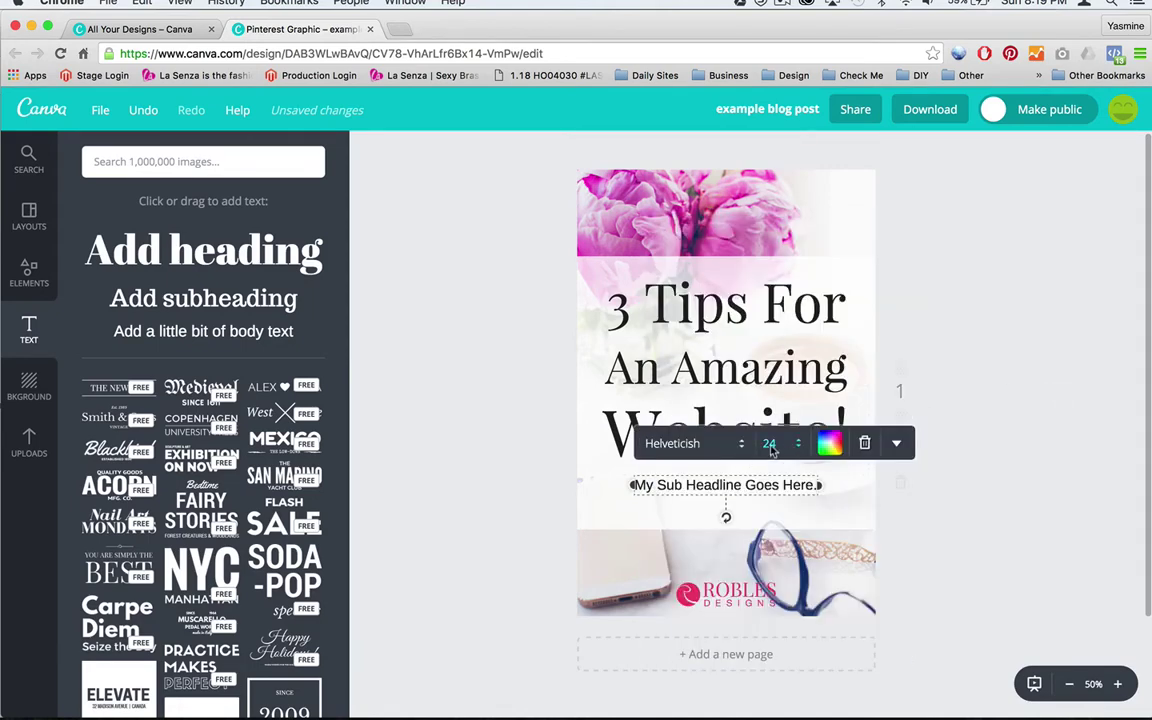
click(897, 445)
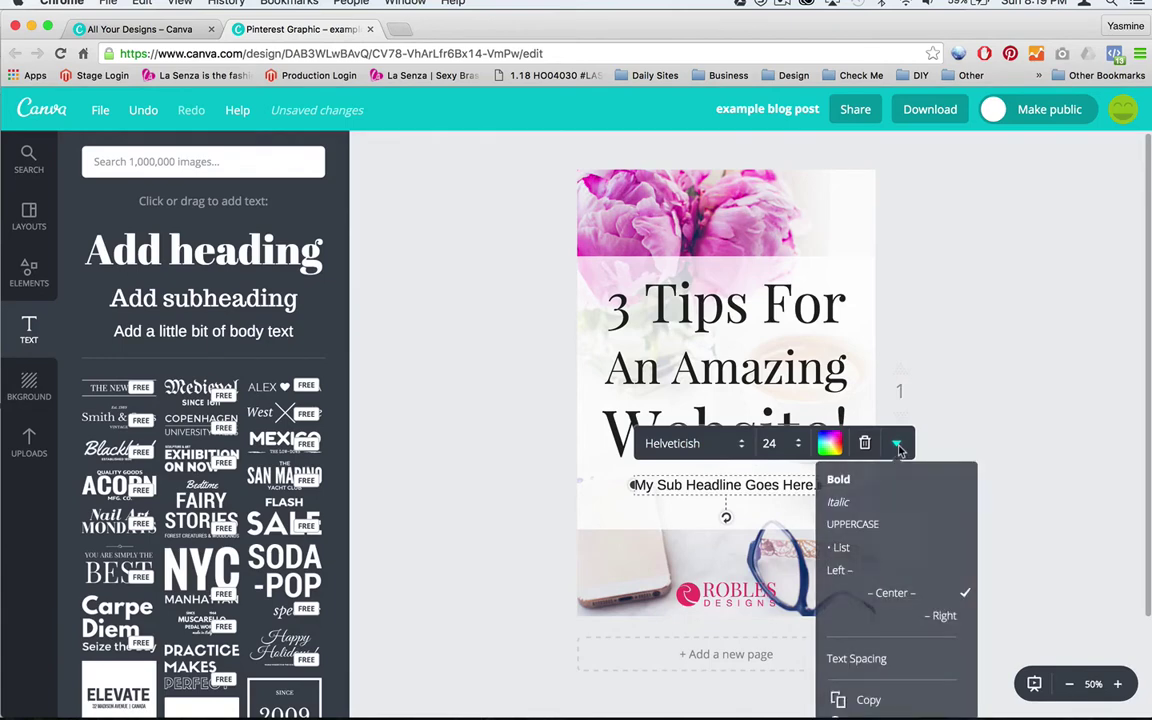
click(887, 528)
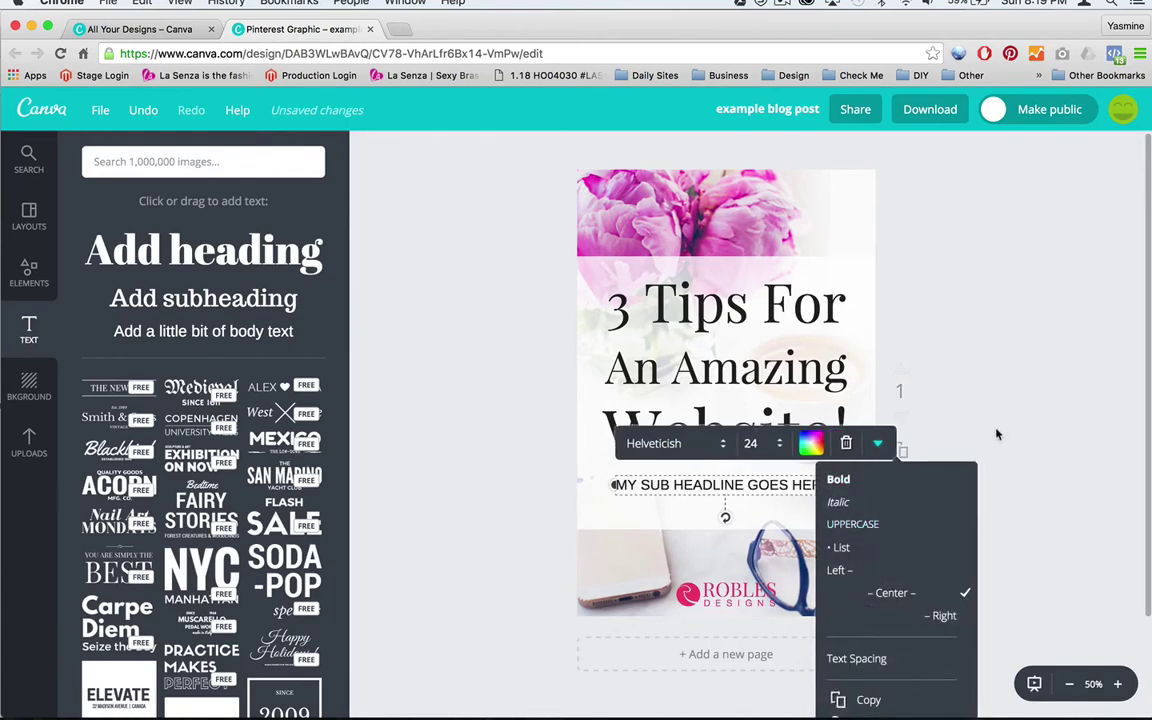
click(877, 445)
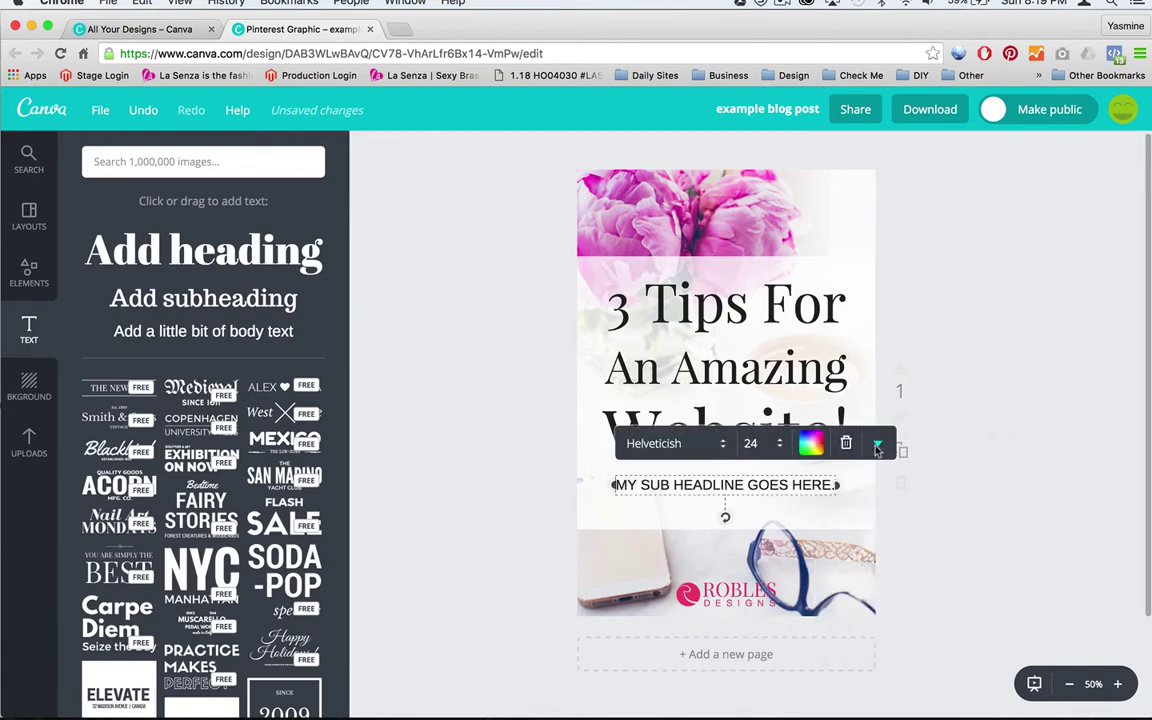
- Widen the sub headline's letter spacing and move it up under Website!
click(876, 446)
click(838, 659)
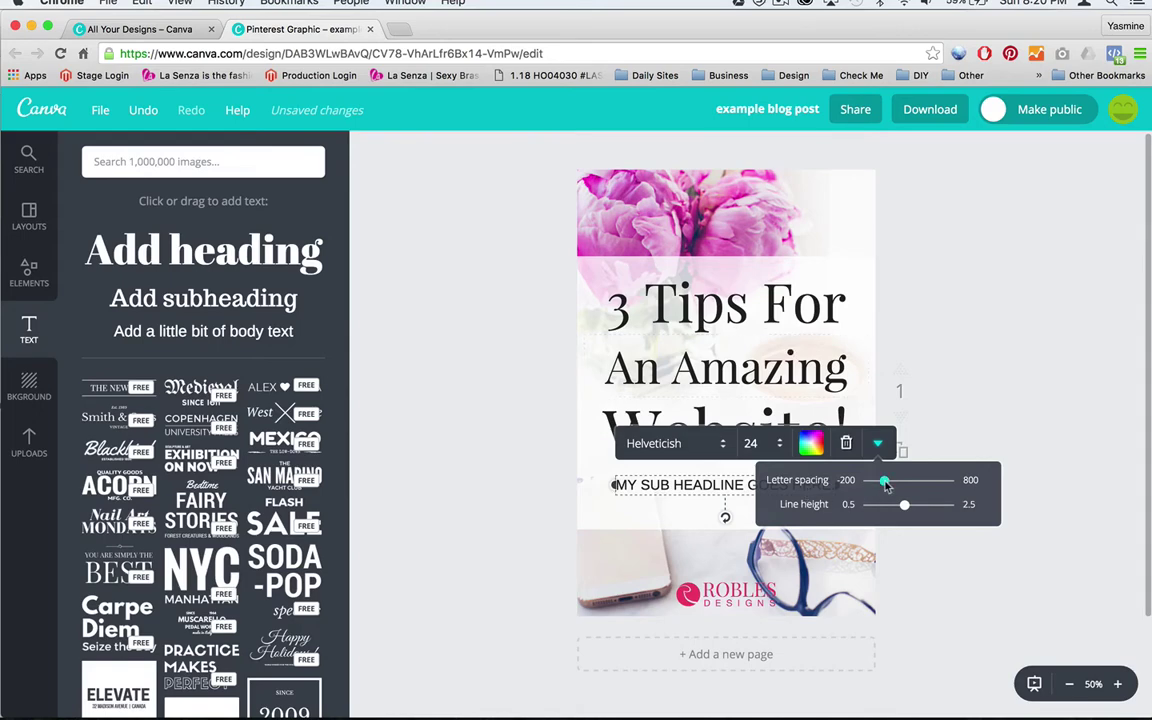
drag(884, 480, 891, 488)
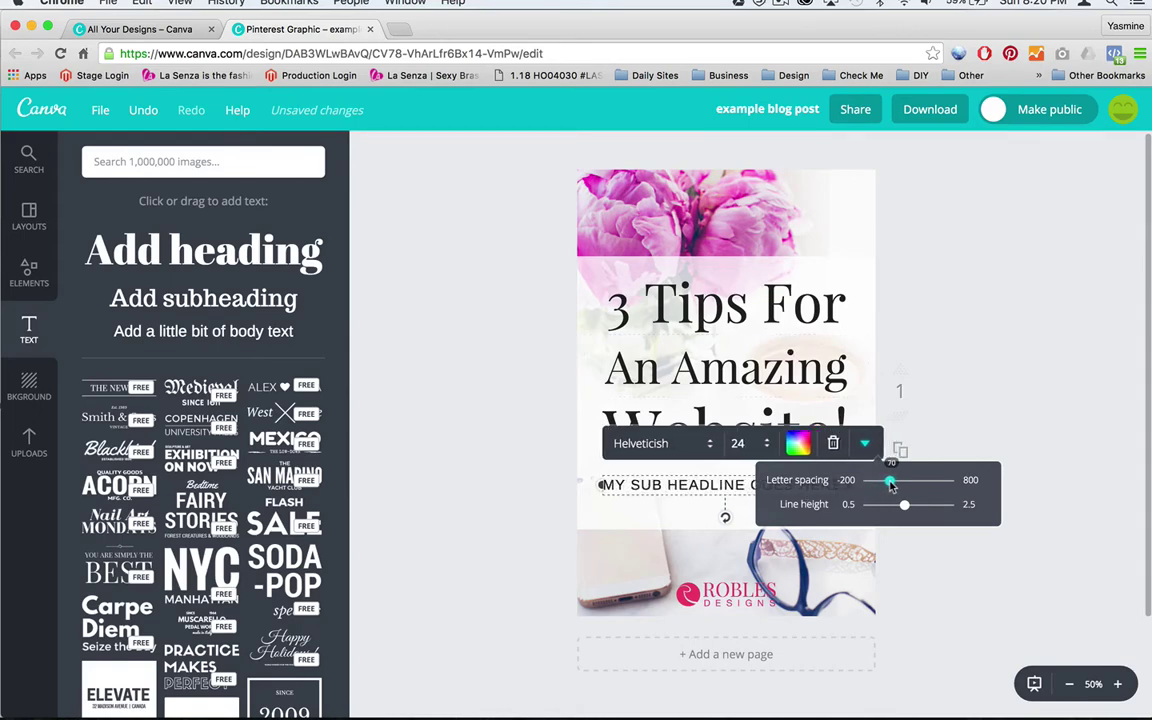
click(957, 392)
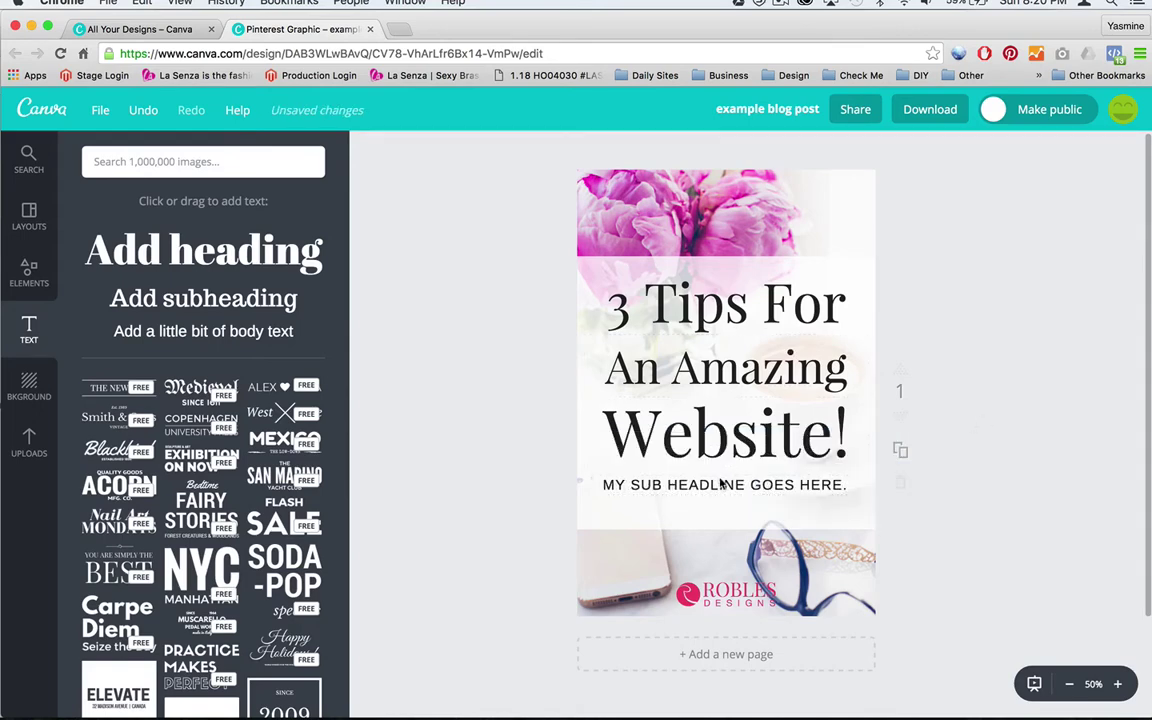
mouse_move(728, 485)
mouse_down()
mouse_move(725, 407)
mouse_move(727, 489)
mouse_up()
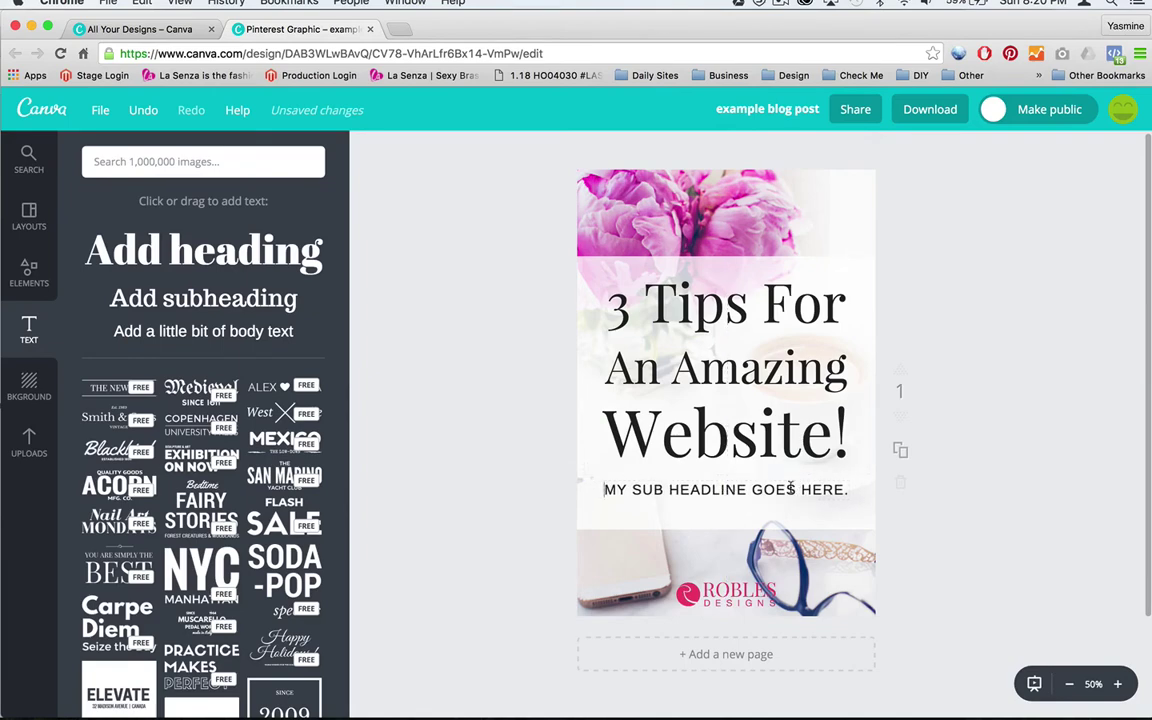
- Set the sub headline to font size 20 with letter spacing 190
click(740, 449)
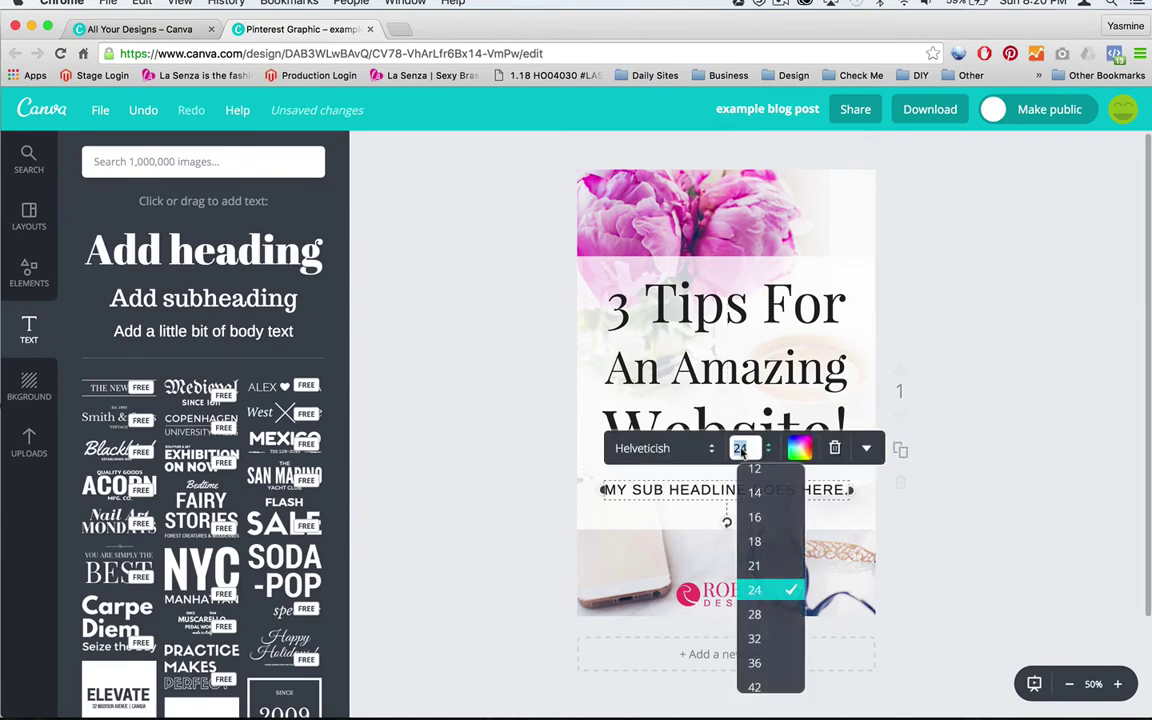
text(20)
key(Return)
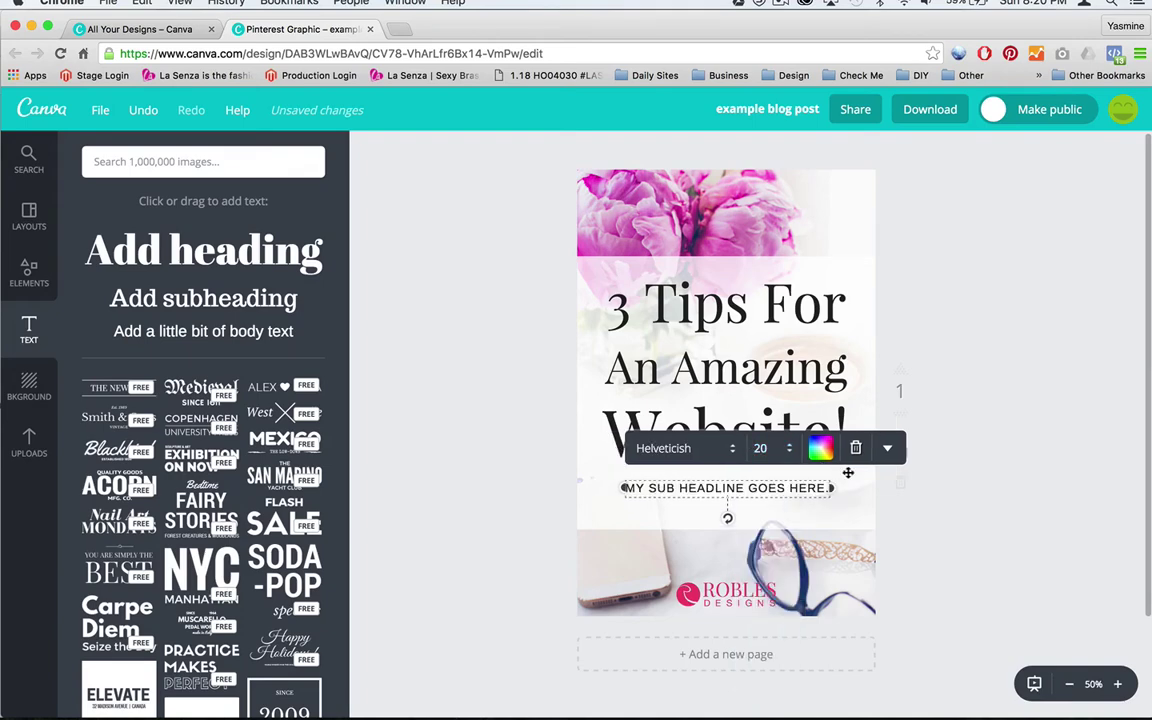
click(887, 451)
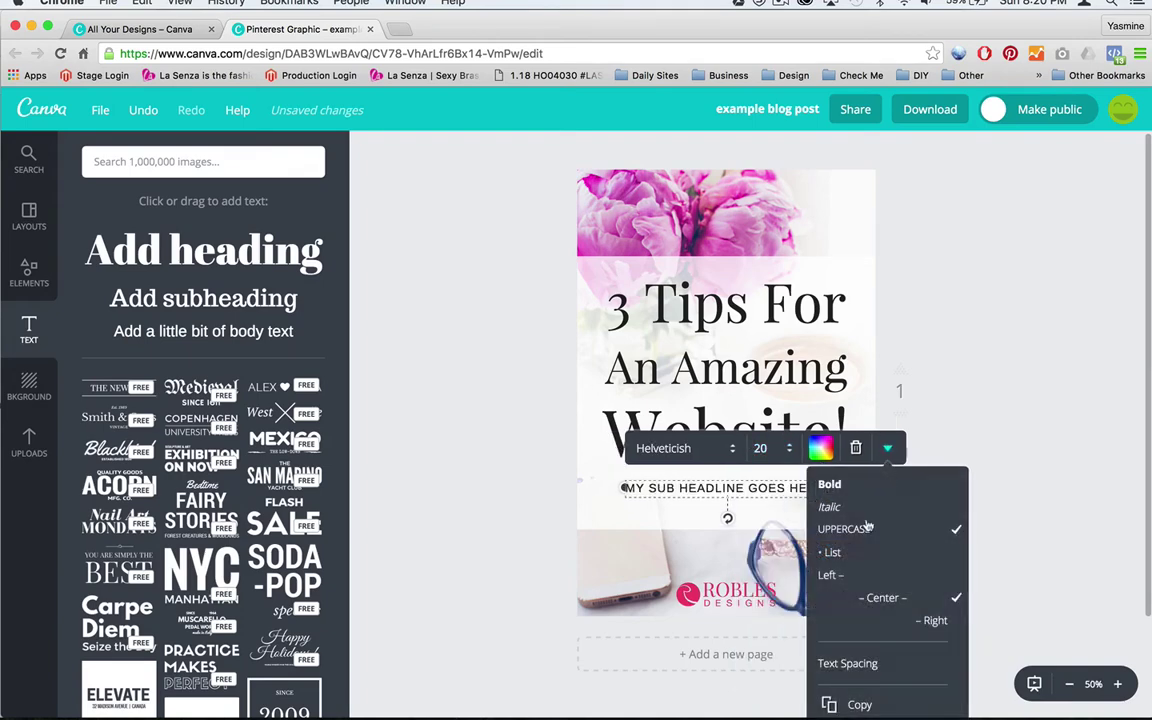
click(848, 664)
drag(893, 486, 910, 490)
click(936, 437)
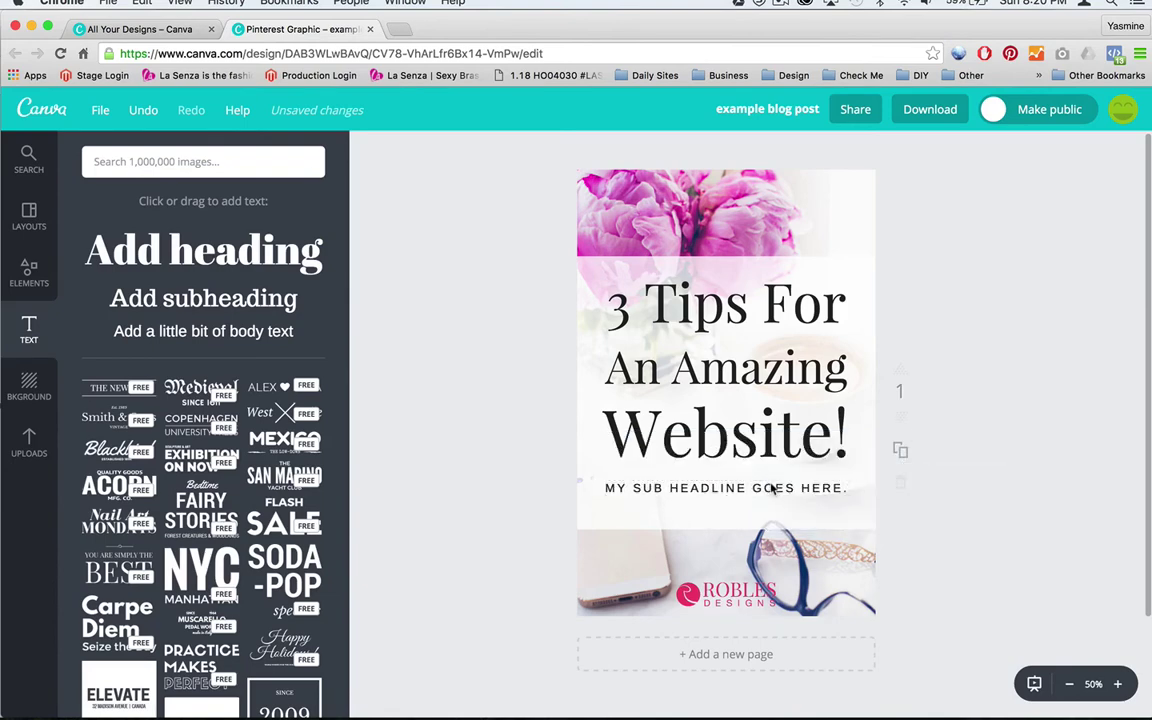
- Nudge the title and sub headline block down slightly
click(764, 485)
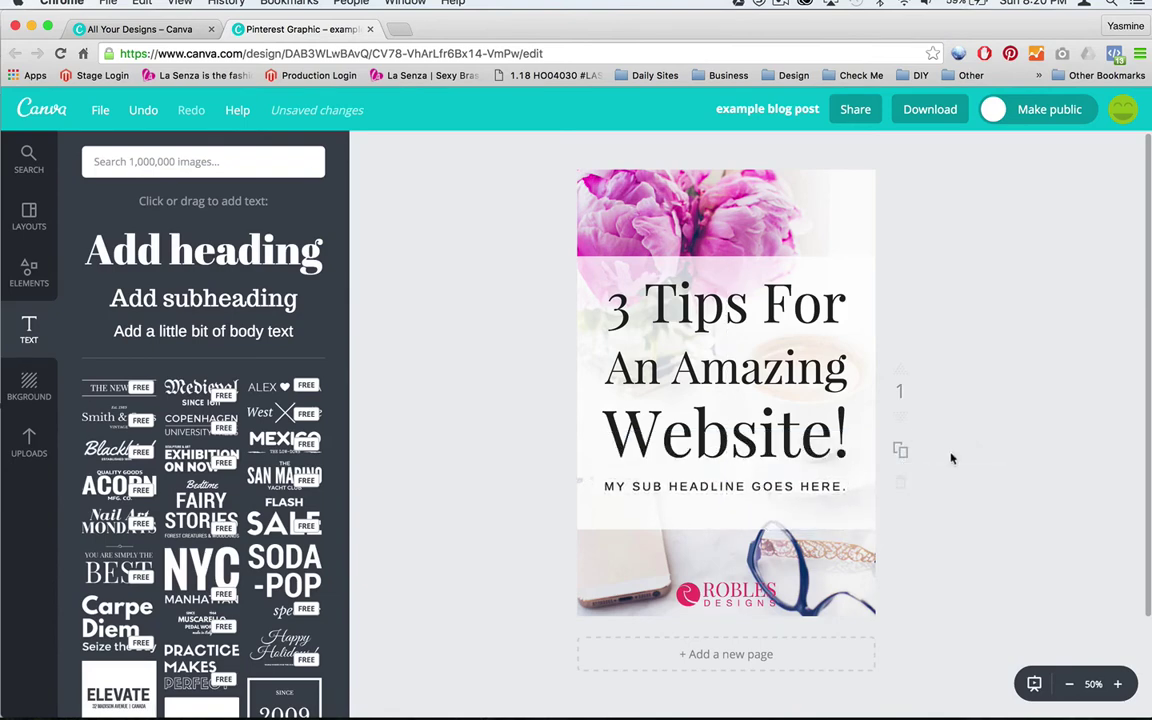
click(919, 470)
drag(707, 321, 1003, 535)
key(Down)
key(Down)
key(Down)
key(Down)
key(Down)
key(Down)
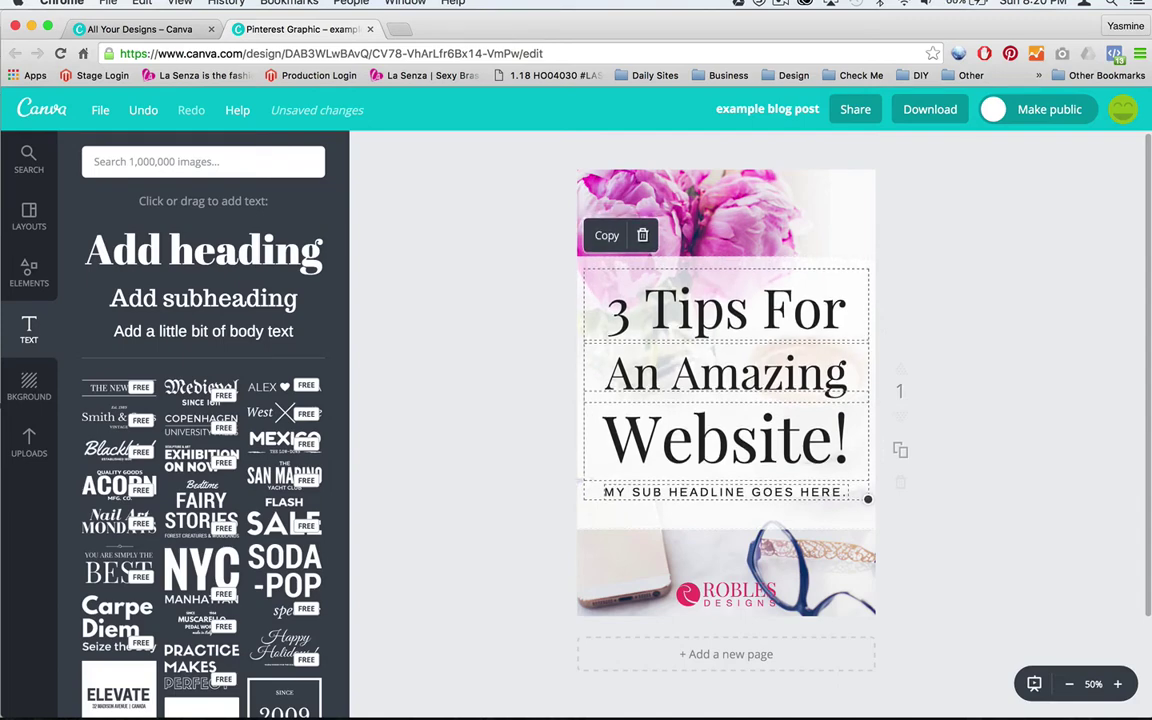
click(1054, 399)
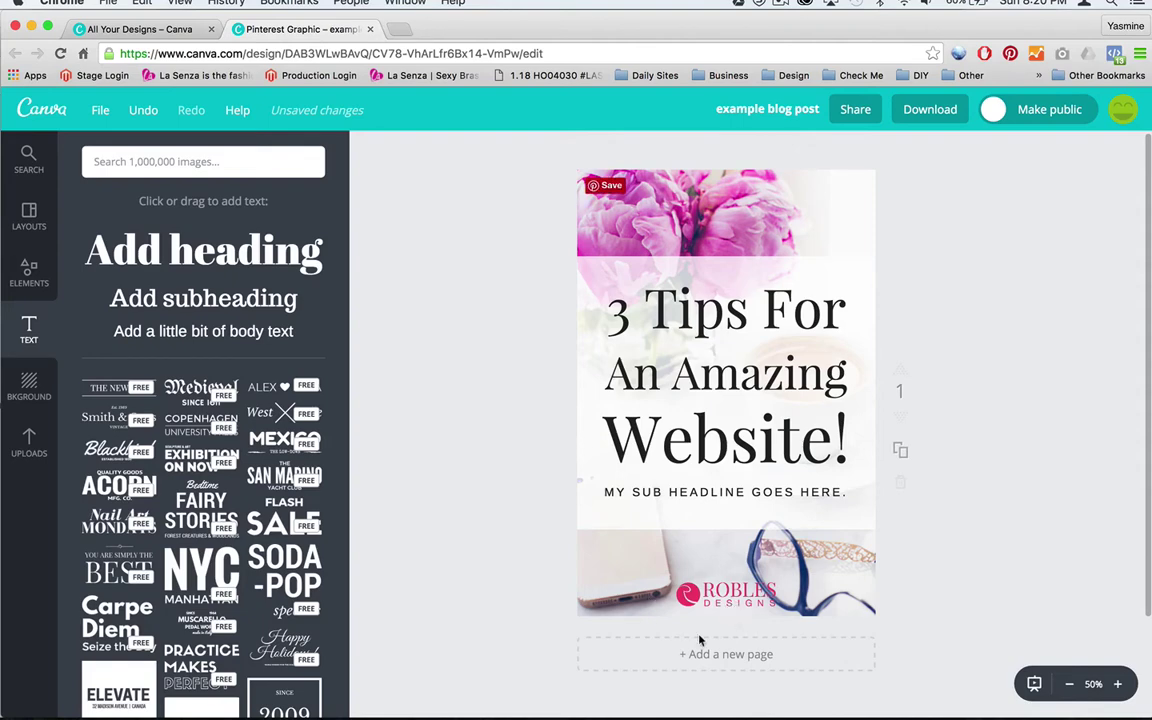
- Delete the pink Robles logo from the glasses photo
click(728, 598)
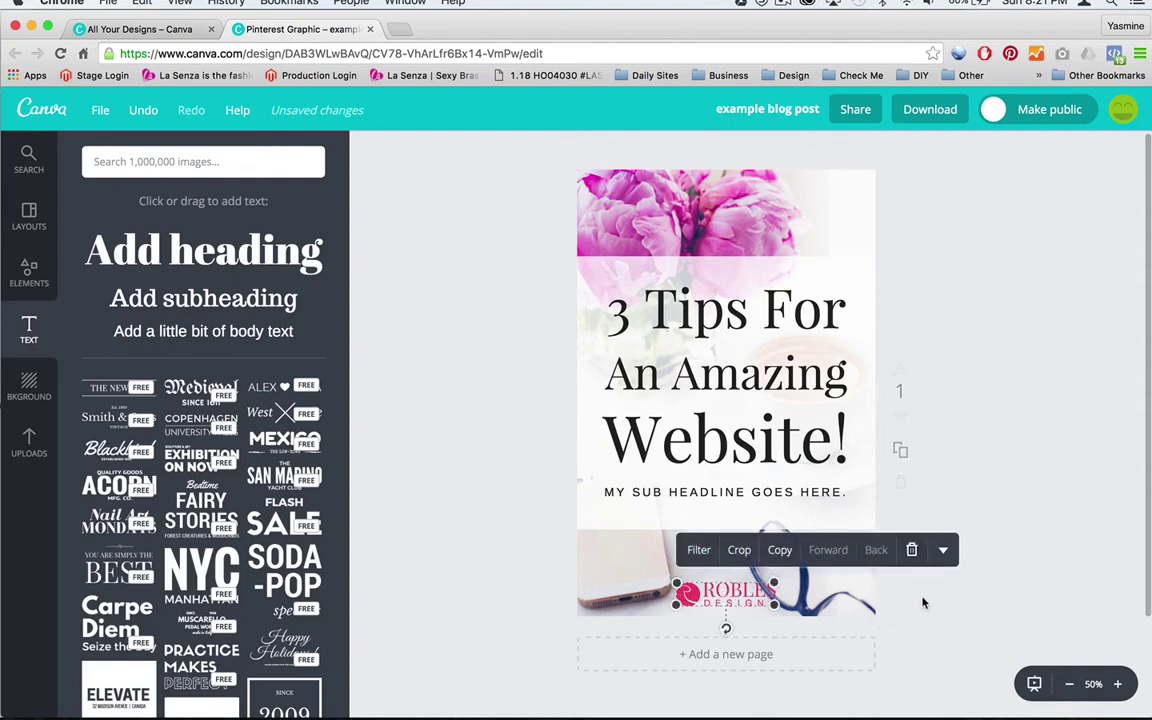
click(1015, 470)
click(690, 592)
key(Delete)
- Copy the sub headline, retype it as 'ROBLESDESIGNS.COM', and place it under the sub headline
drag(665, 497, 726, 626)
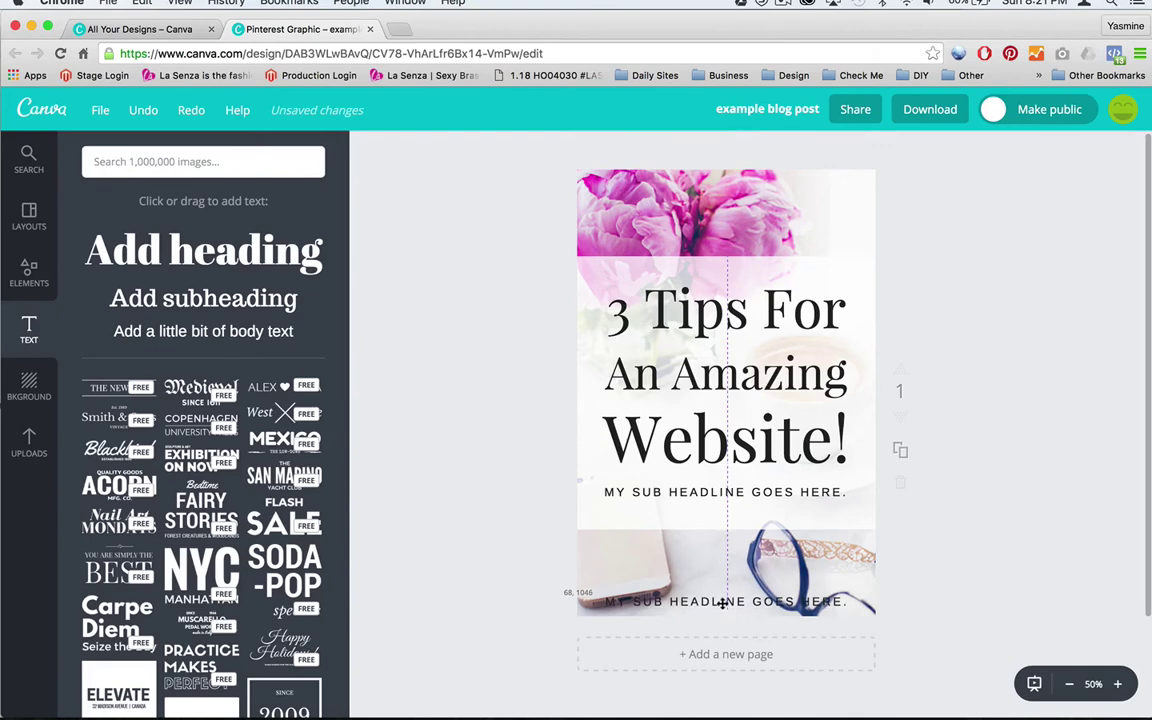
double_click(725, 602)
key(super+a)
text(ROBLESDESIGNS.COM)
click(1021, 491)
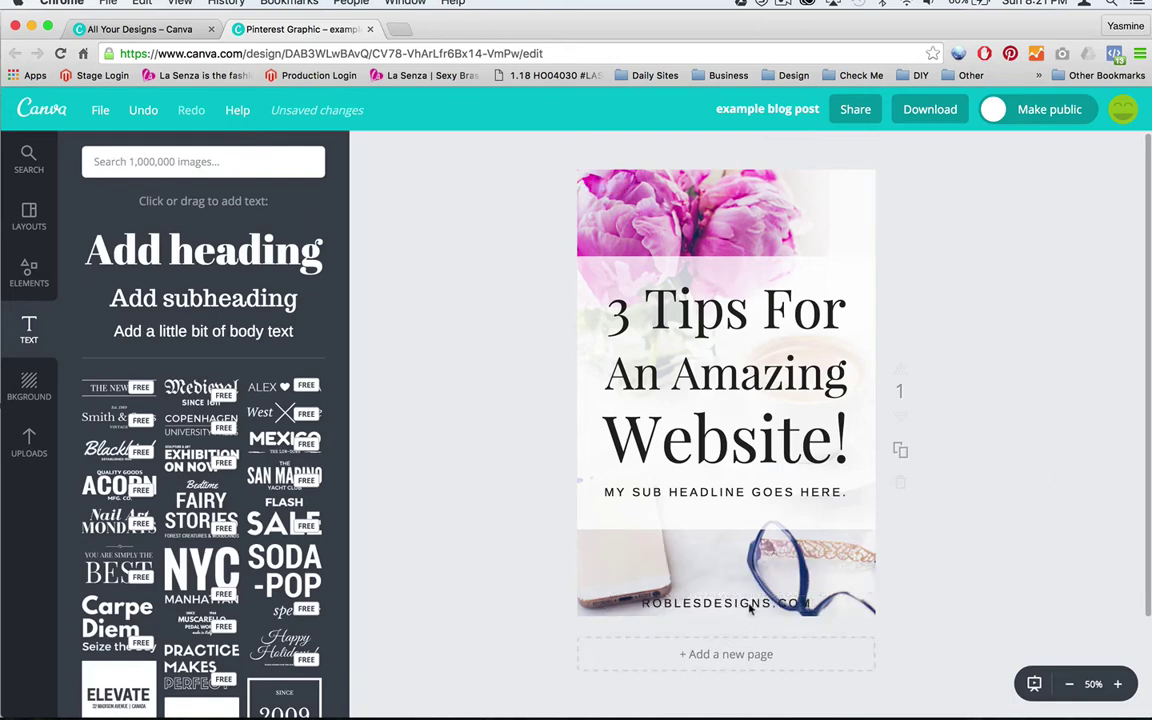
drag(749, 611, 752, 528)
- Set the ROBLESDESIGNS.COM text to font size 14
click(739, 478)
text(16)
key(Return)
click(739, 478)
text(1)
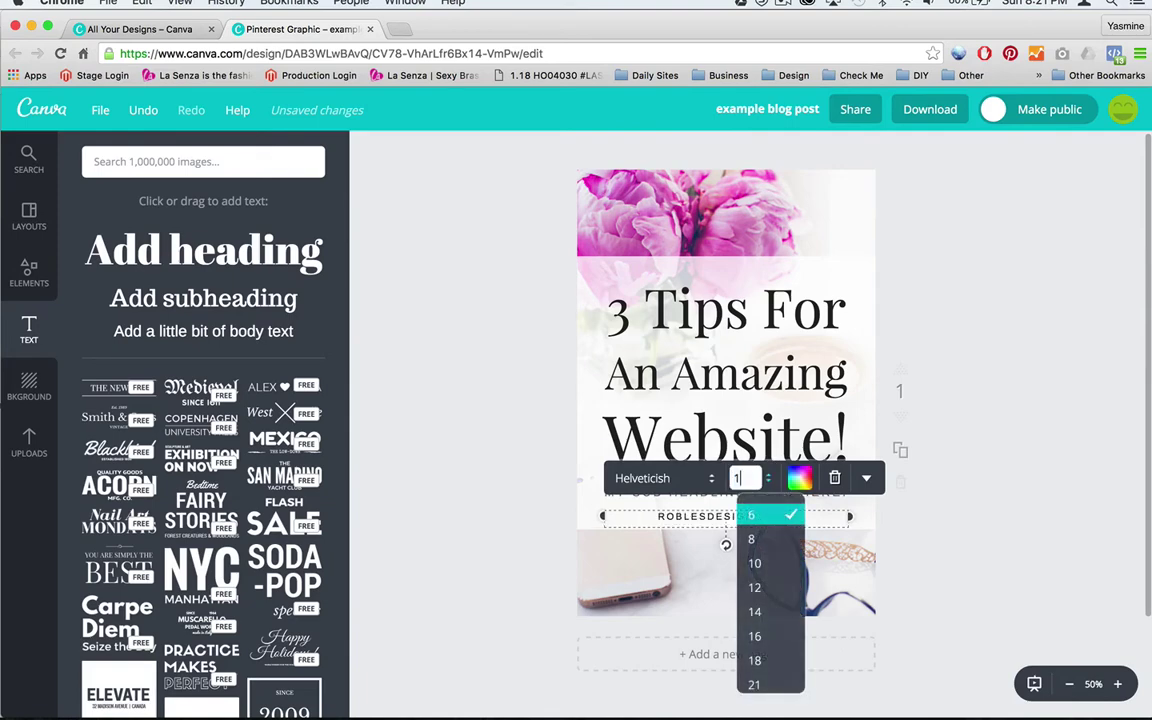
text(4)
key(Return)
click(1029, 455)
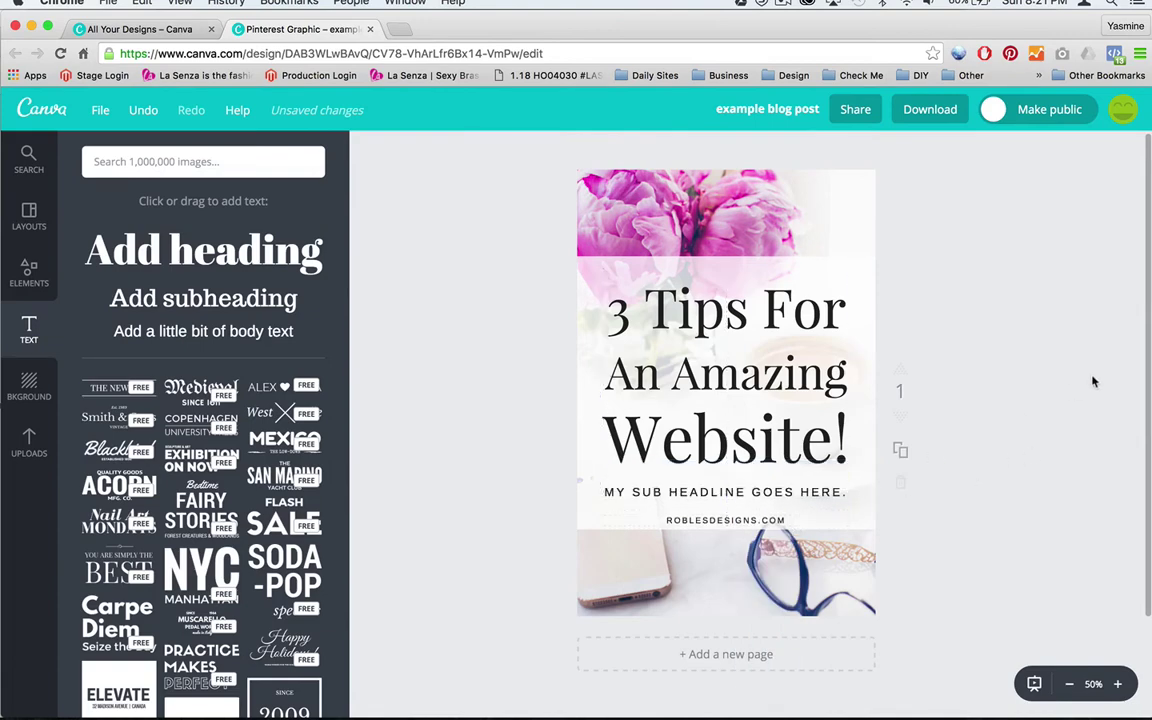
- Move the three heading lines up slightly
drag(1060, 456, 700, 468)
key(Escape)
drag(967, 476, 728, 300)
drag(955, 498, 828, 352)
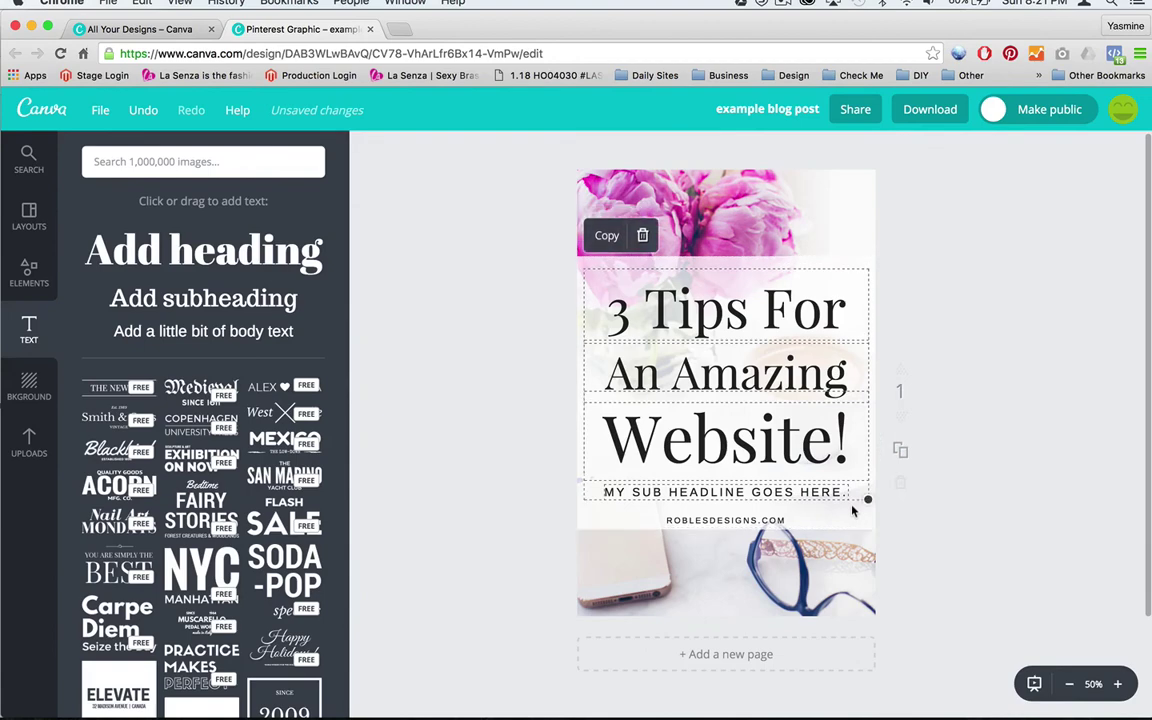
drag(766, 454, 766, 451)
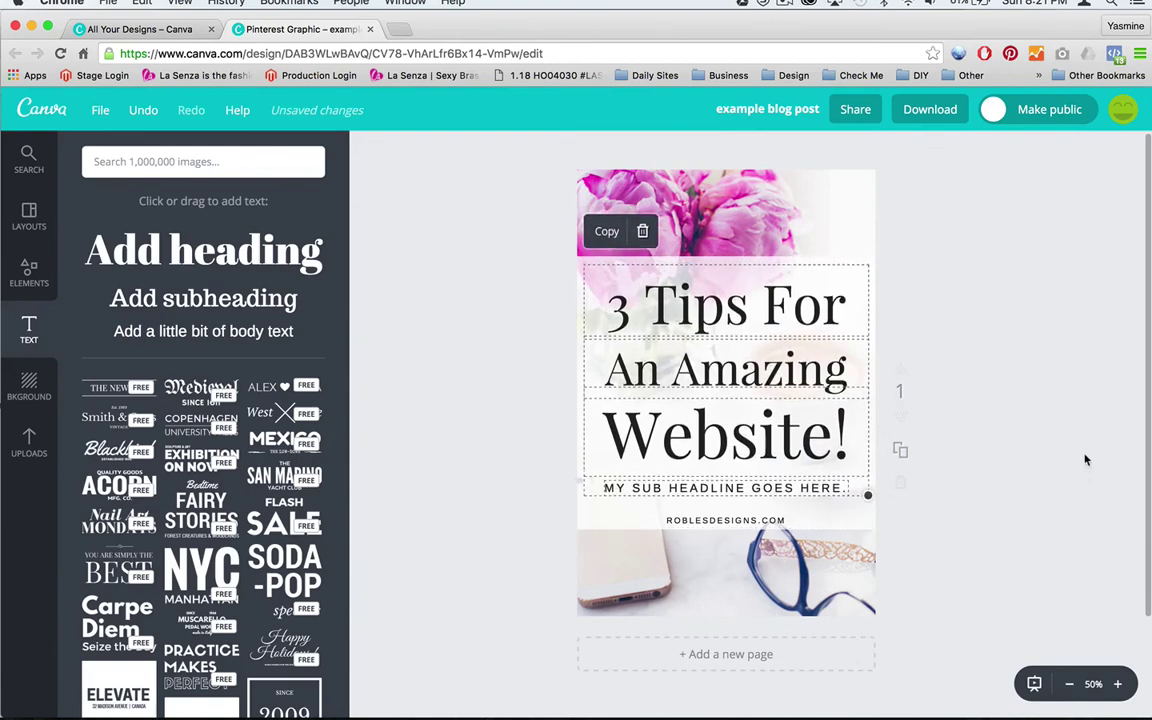
click(979, 413)
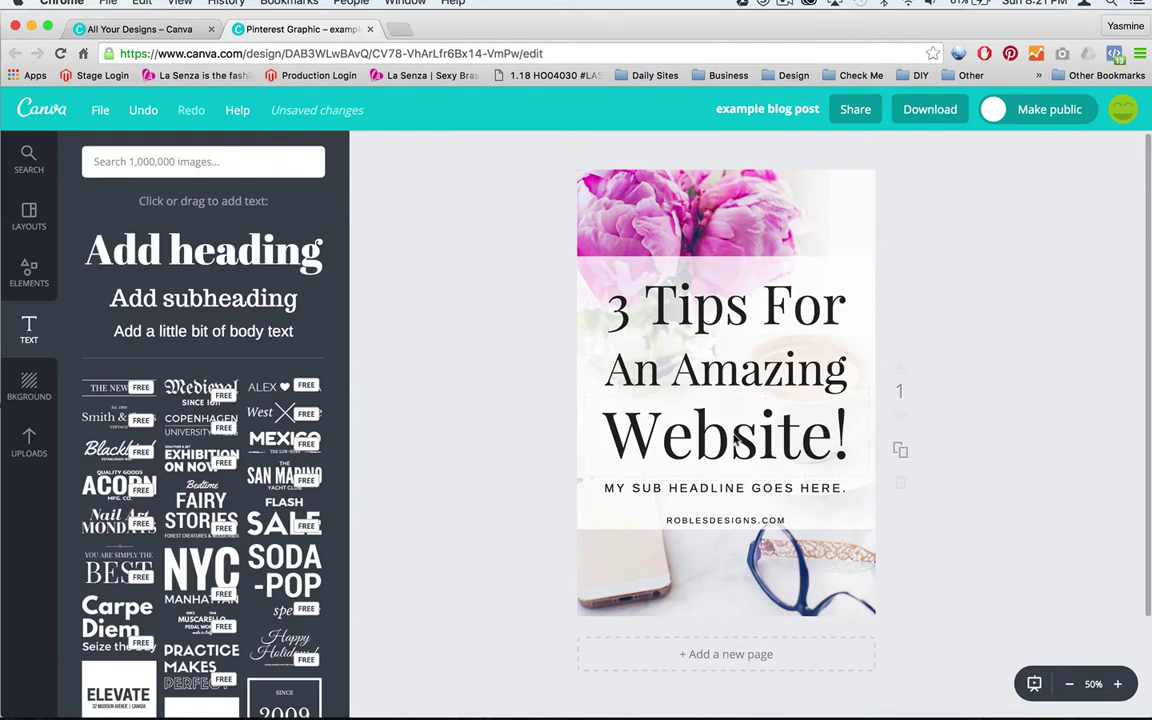
key(super+minus)
key(super+minus)
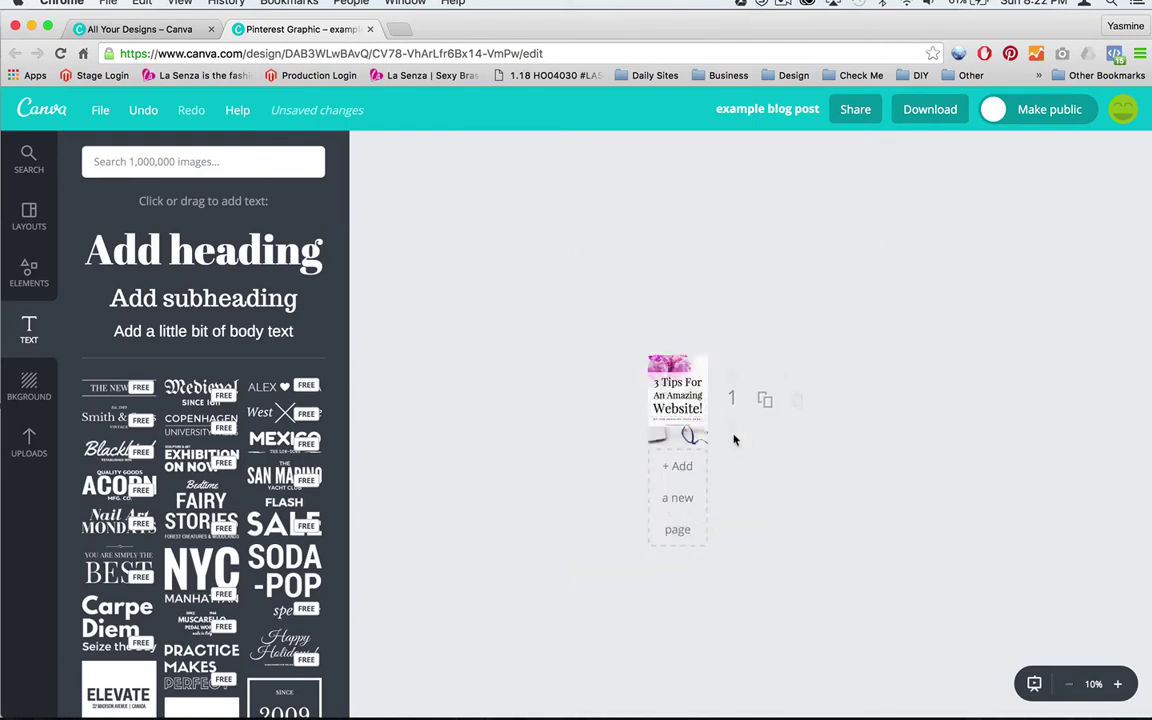
key(super+plus)
key(super+plus)
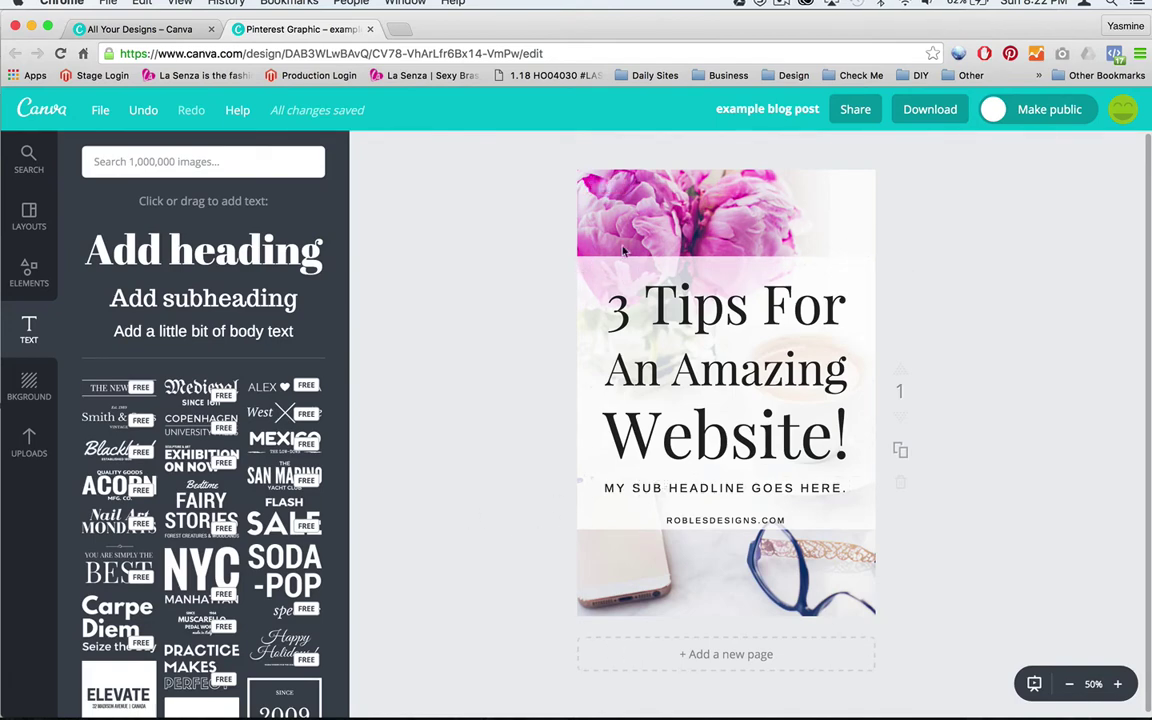
- Duplicate the page and delete the peony photo from page 2
click(900, 452)
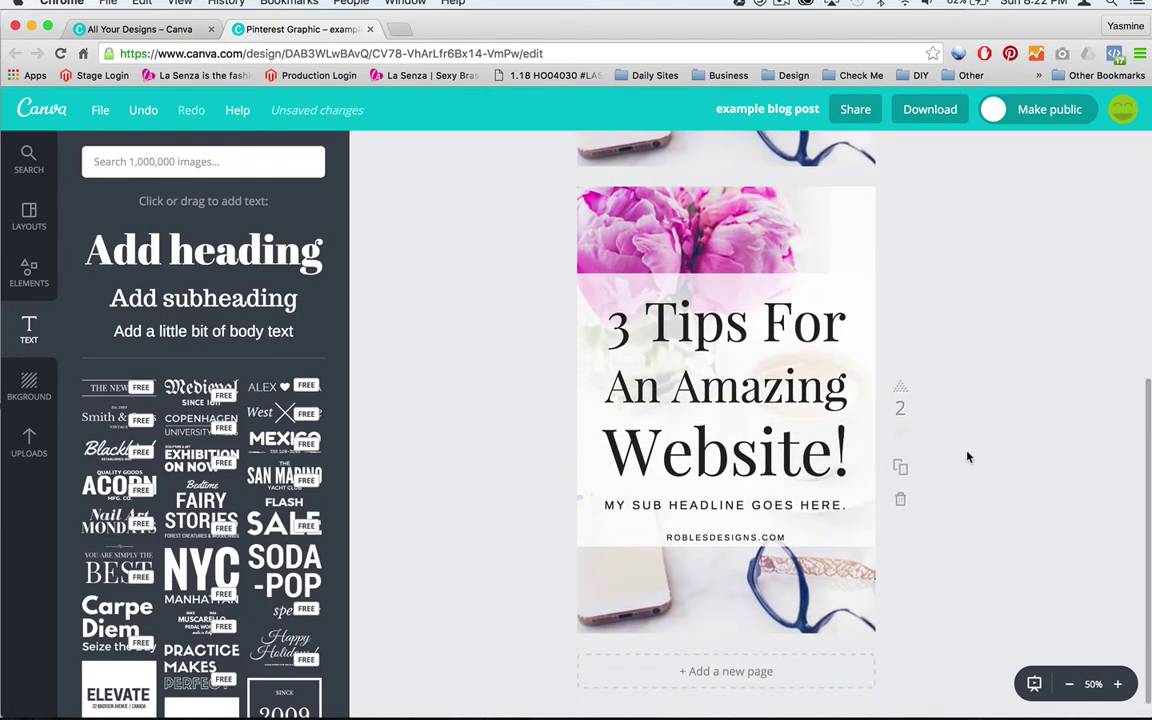
click(744, 238)
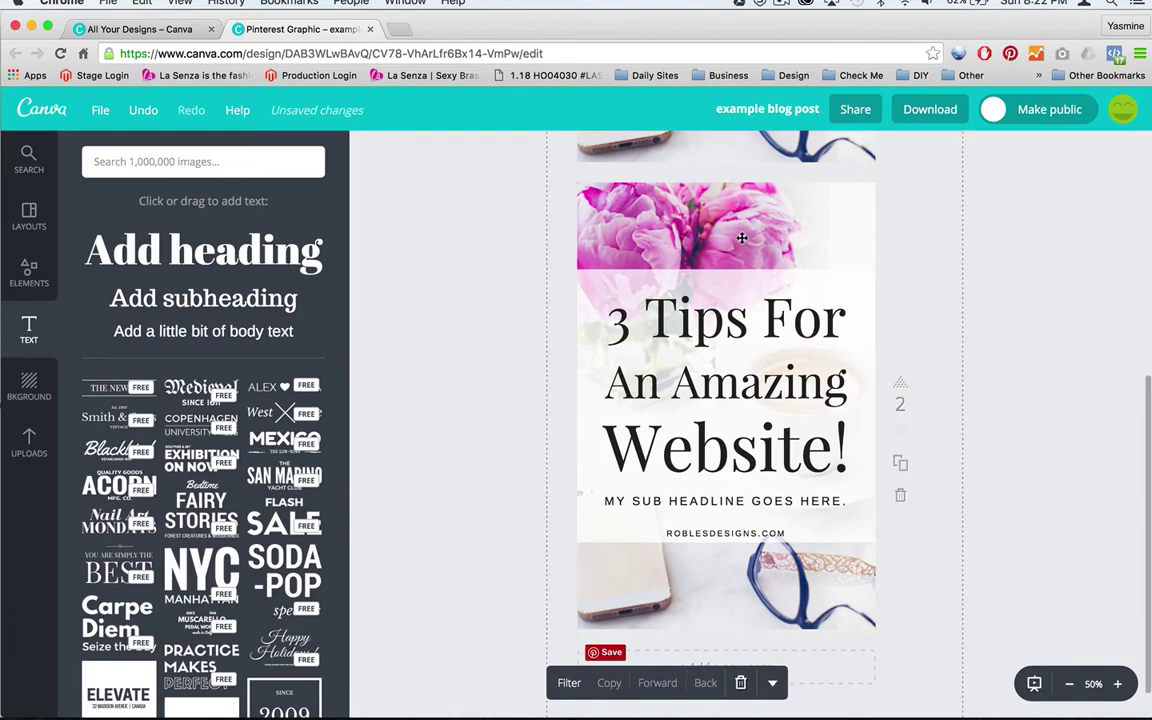
key(Delete)
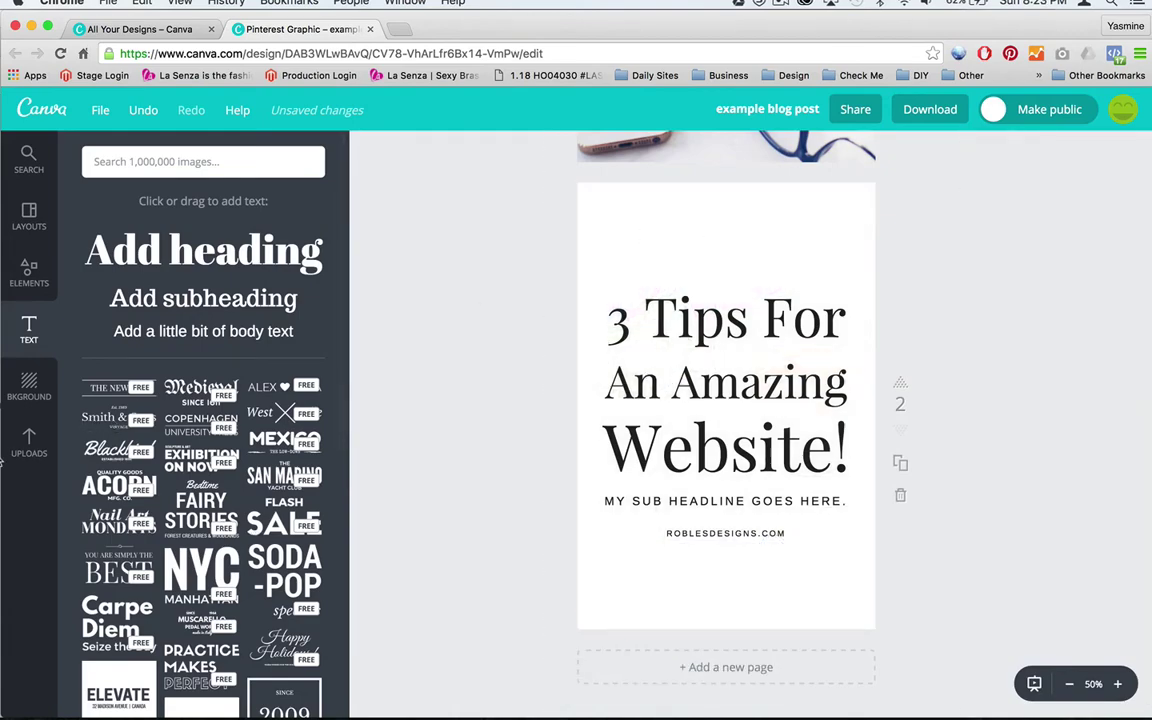
- Add the laptop photo from Uploads and enlarge it to fill page 2
click(29, 443)
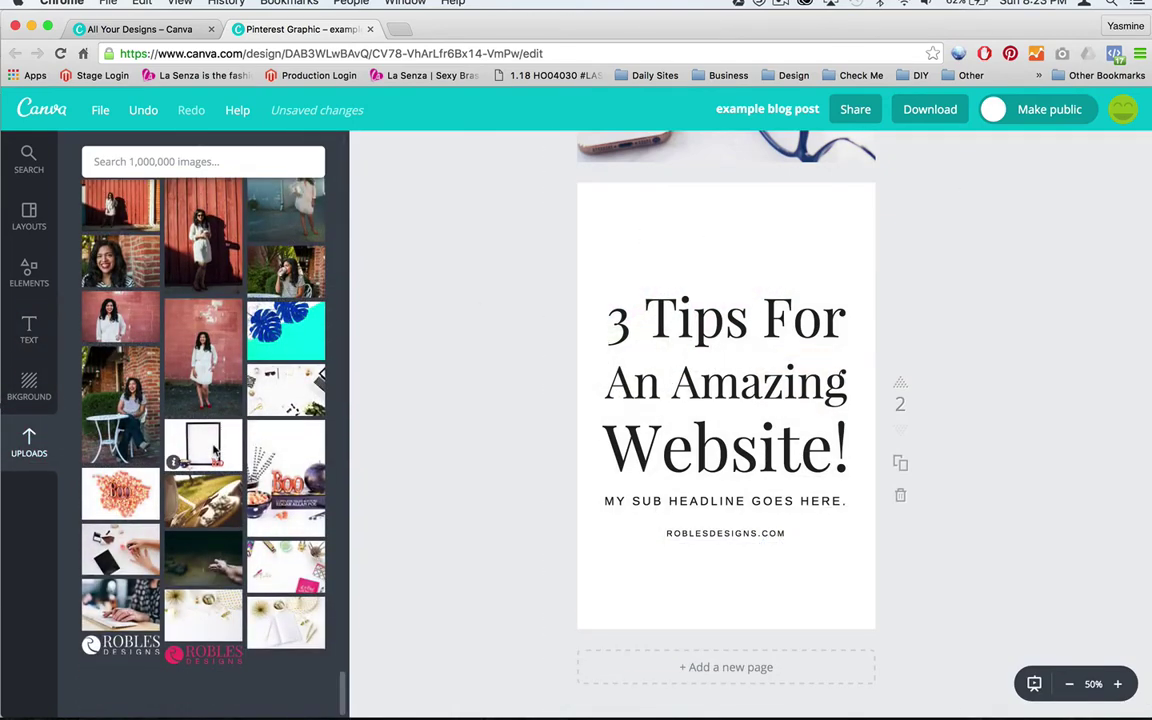
scroll(213, 452, up, 15)
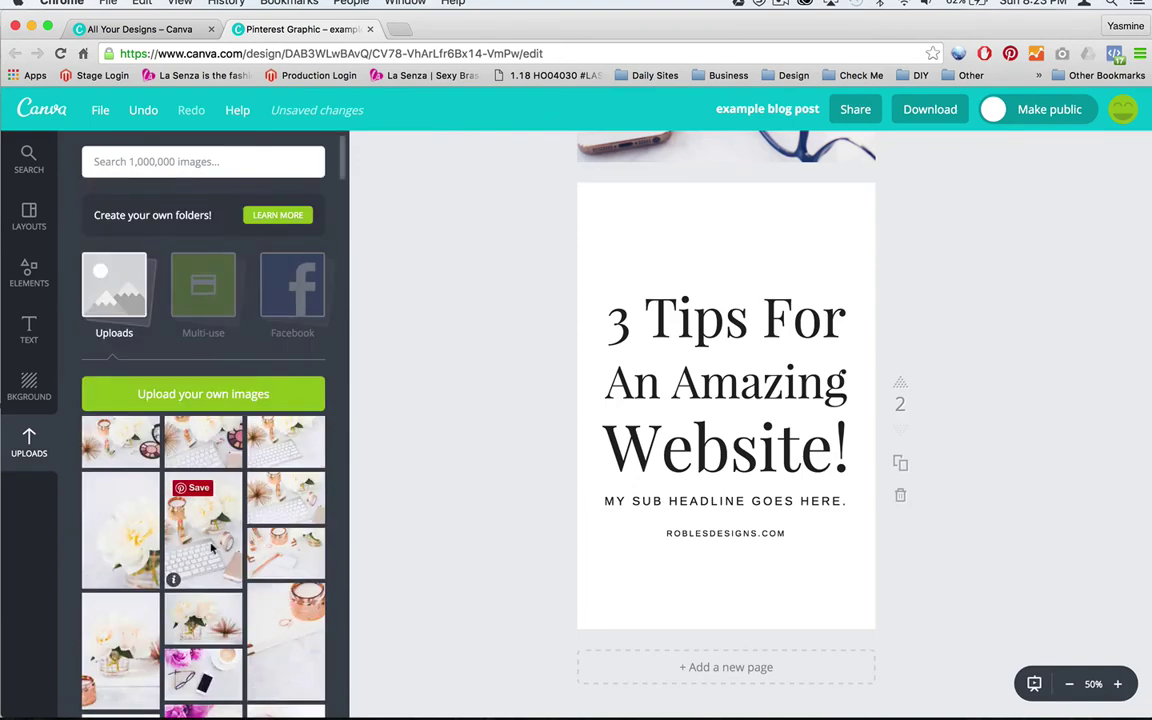
scroll(211, 547, down, 5)
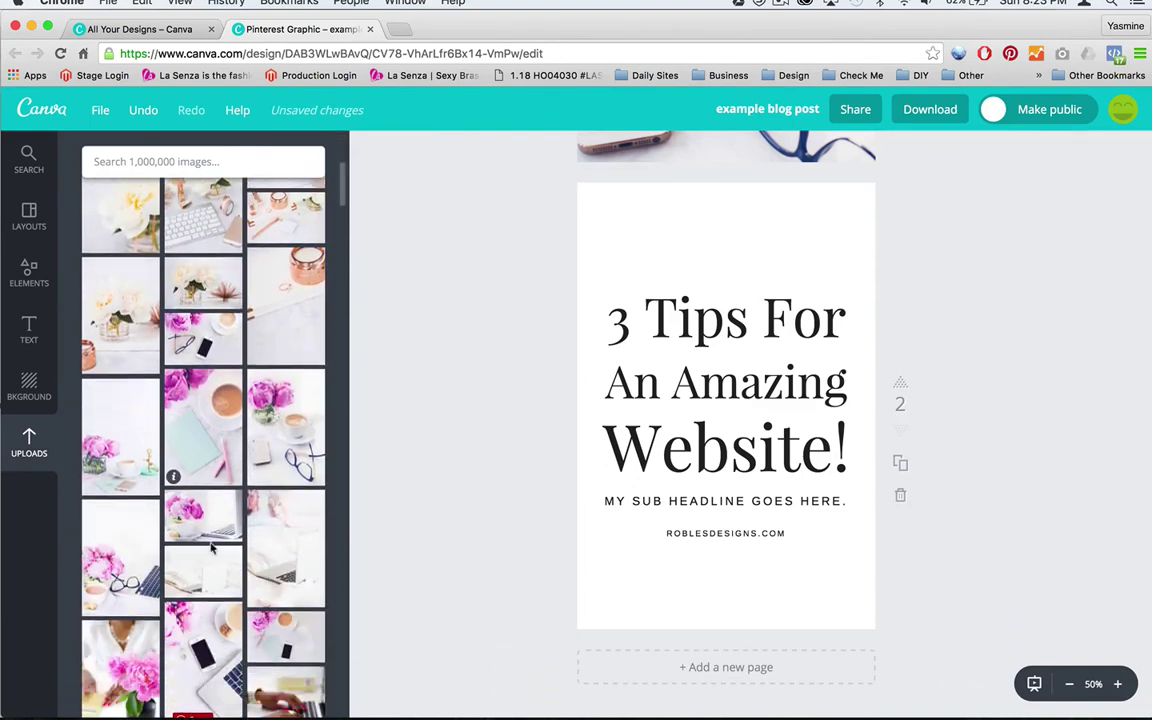
scroll(215, 520, down, 1)
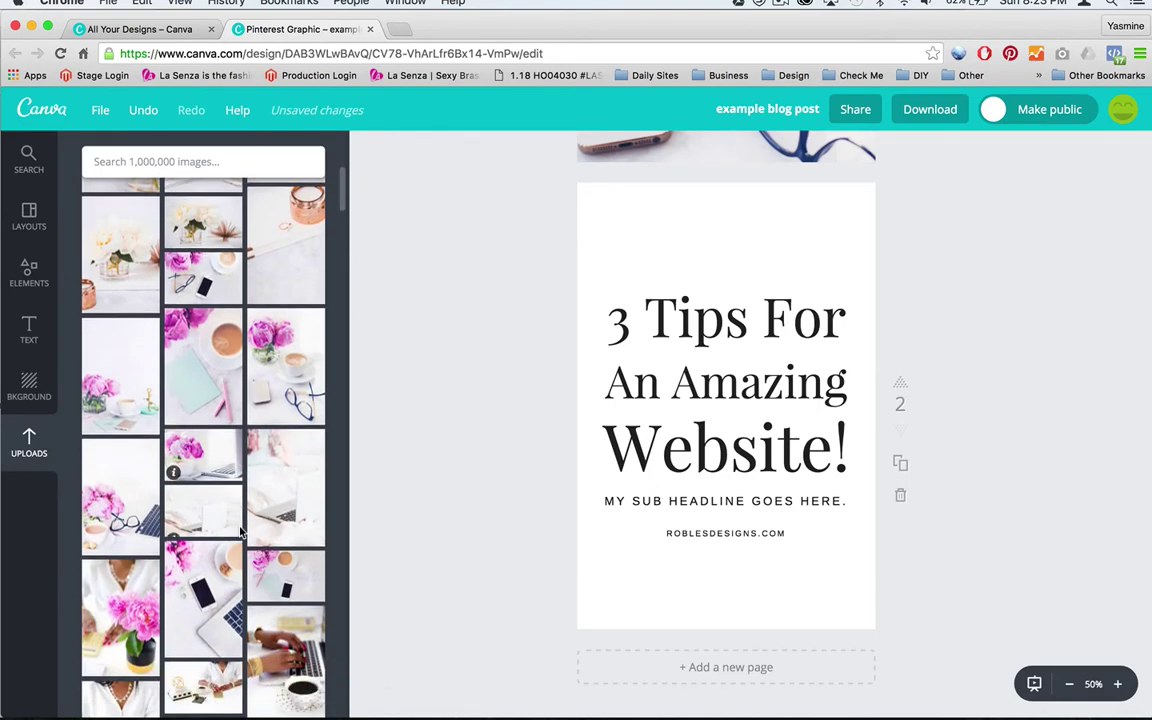
click(292, 497)
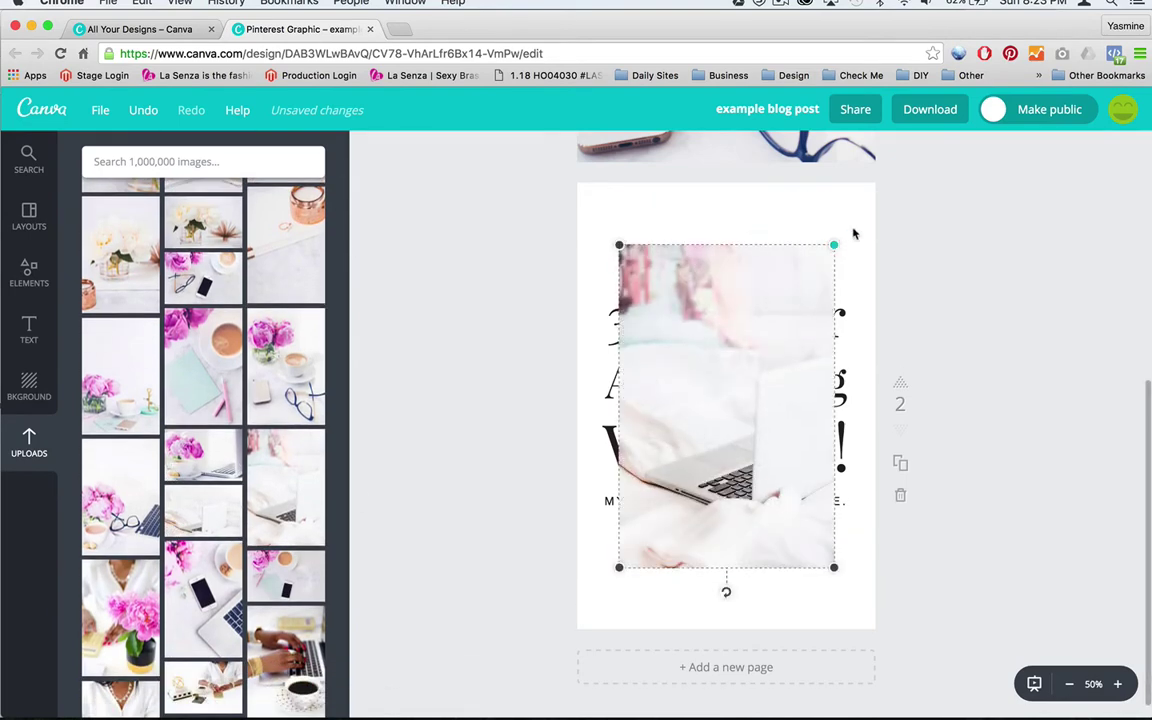
drag(833, 244, 880, 175)
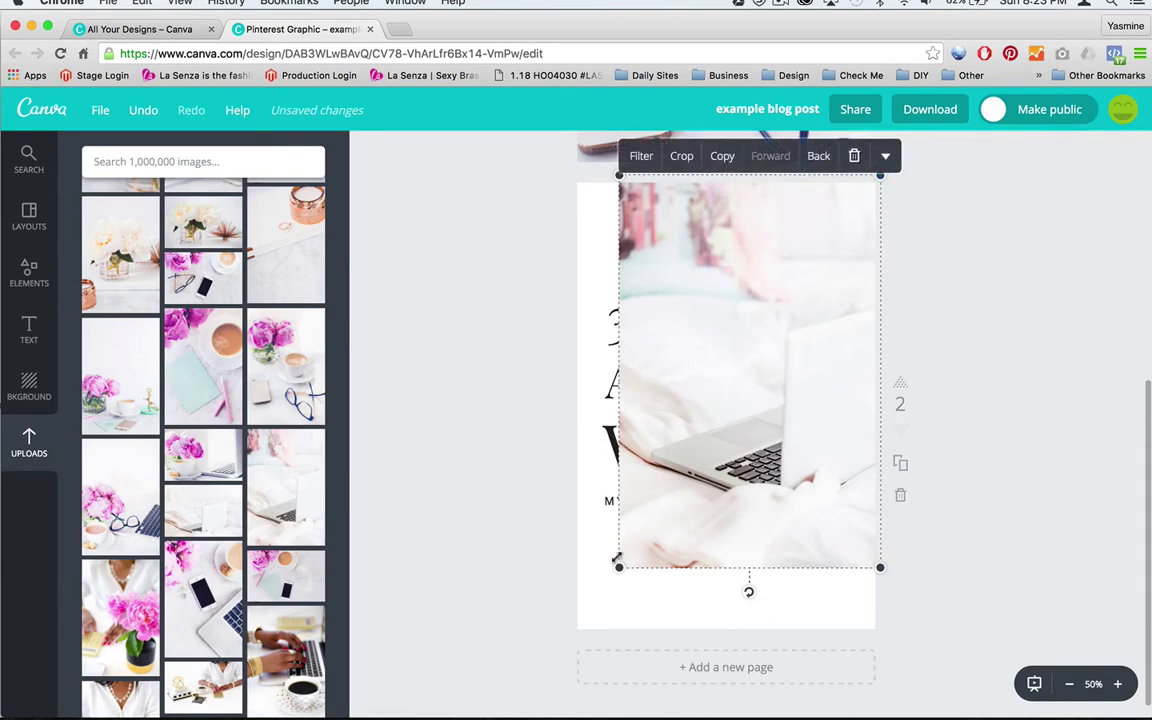
drag(615, 567, 566, 634)
click(1006, 355)
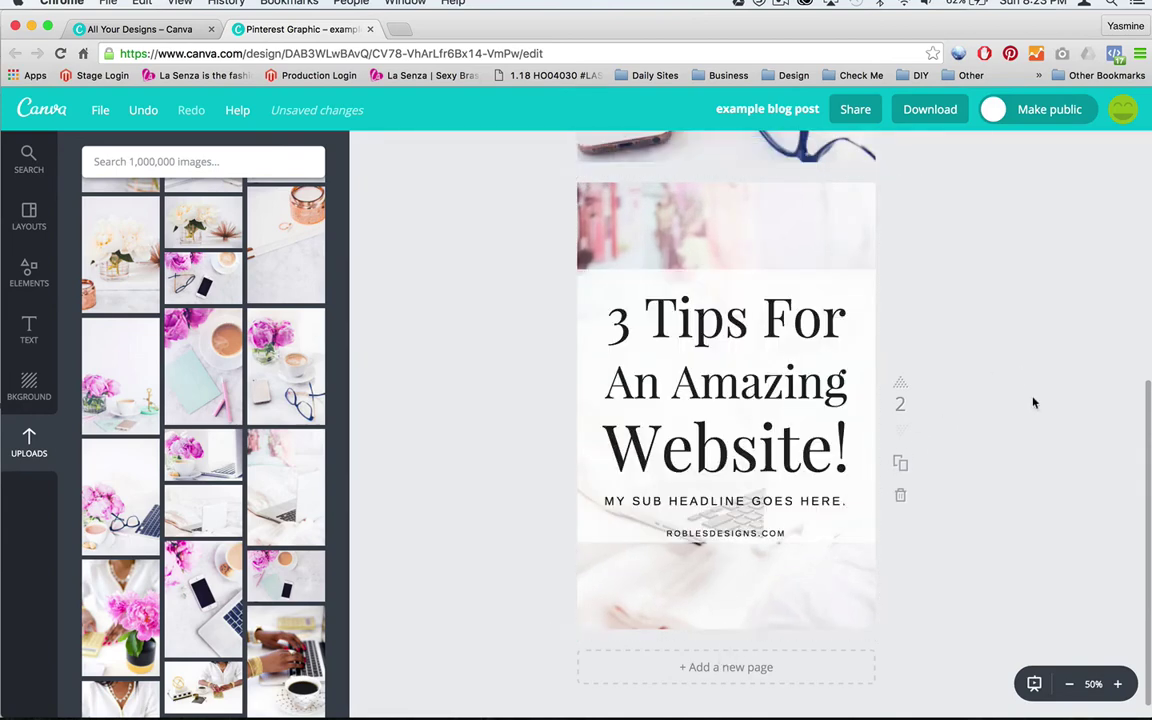
click(733, 273)
- Colour the headline panel pink with hex code ef406e
click(763, 236)
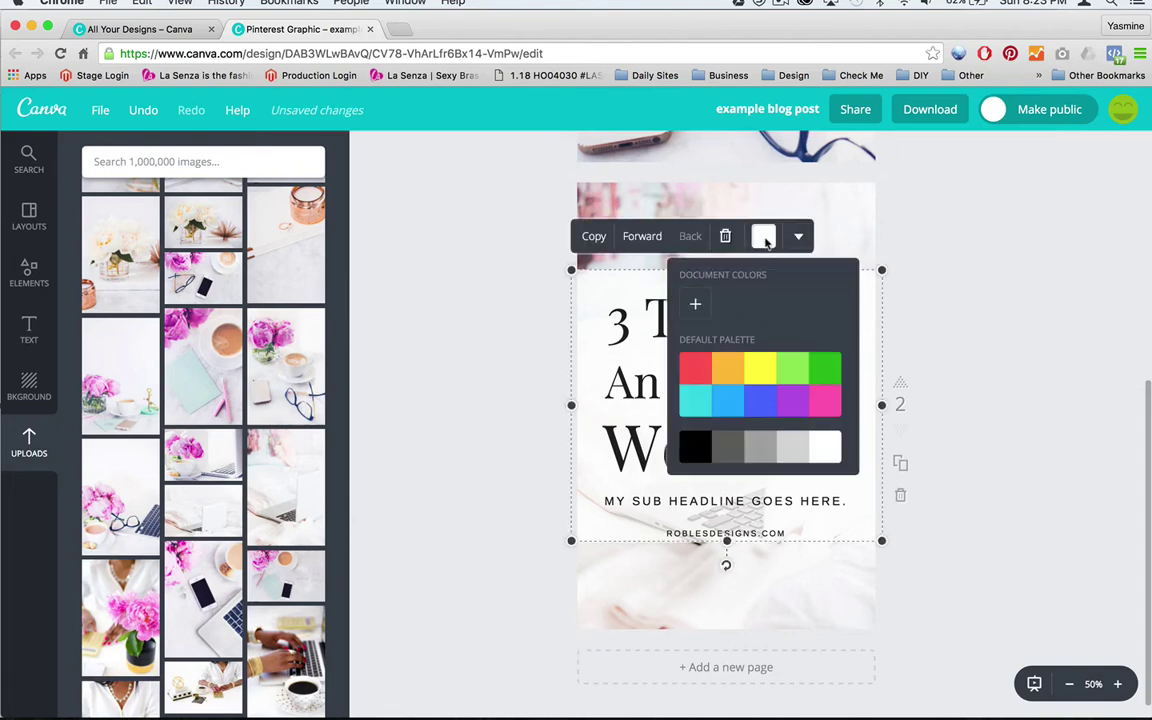
click(695, 305)
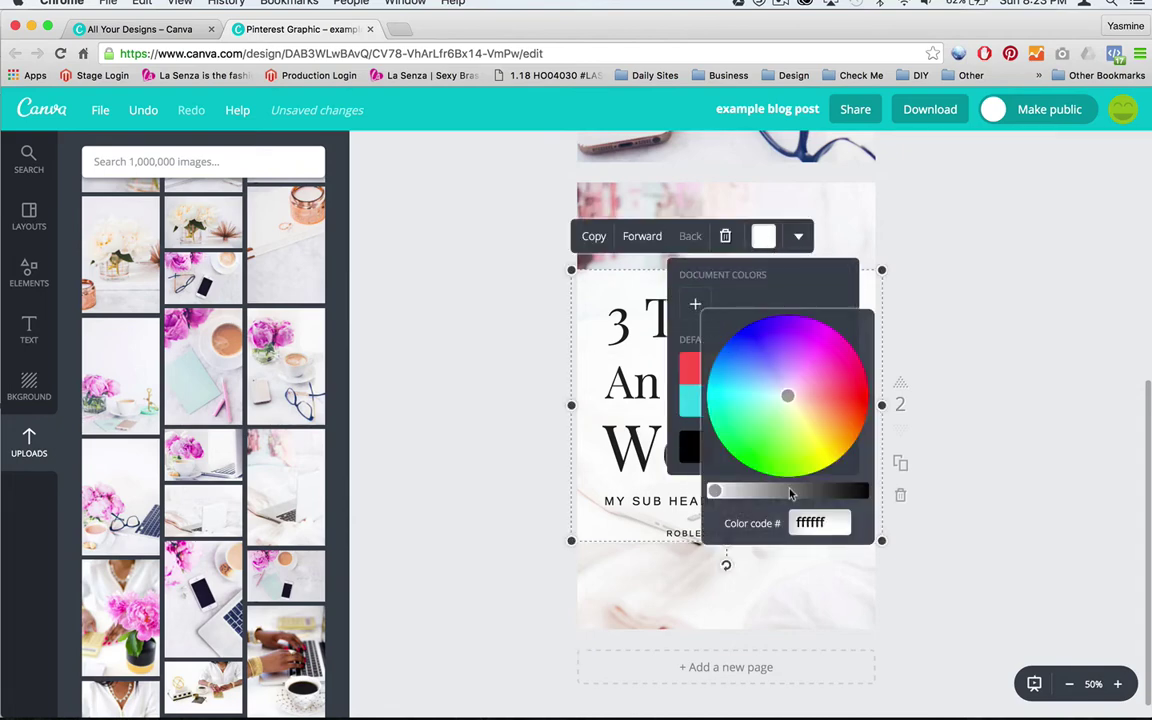
double_click(814, 525)
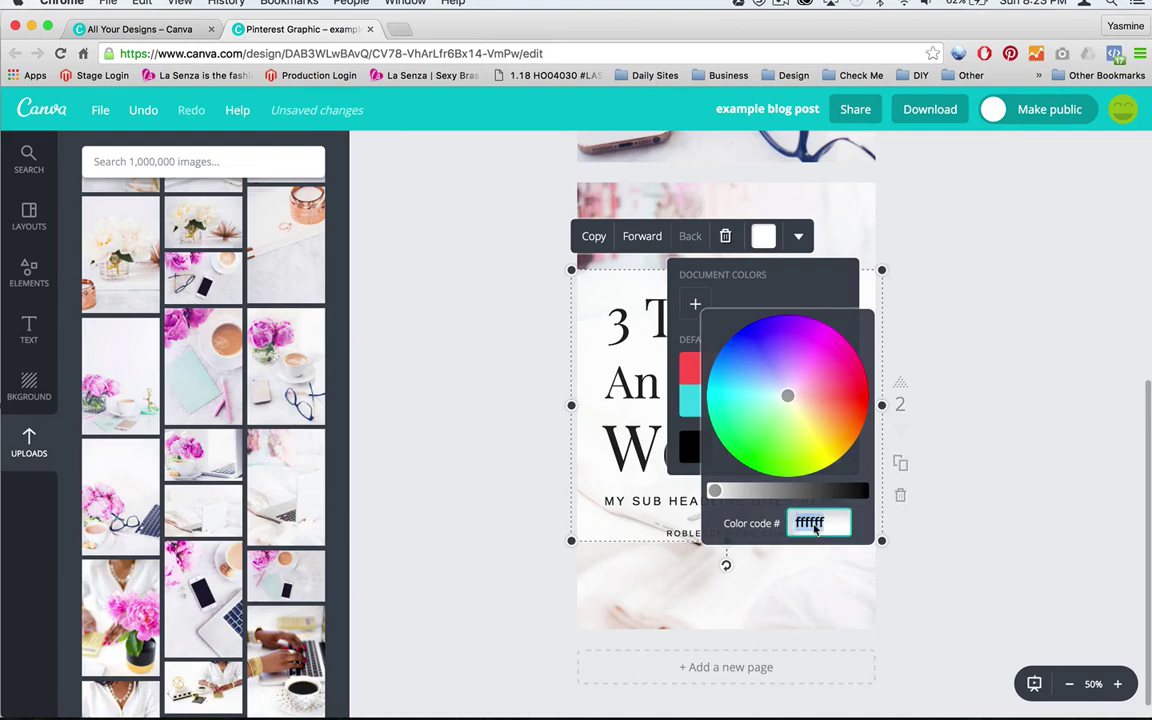
text(ef406e)
drag(797, 525, 843, 534)
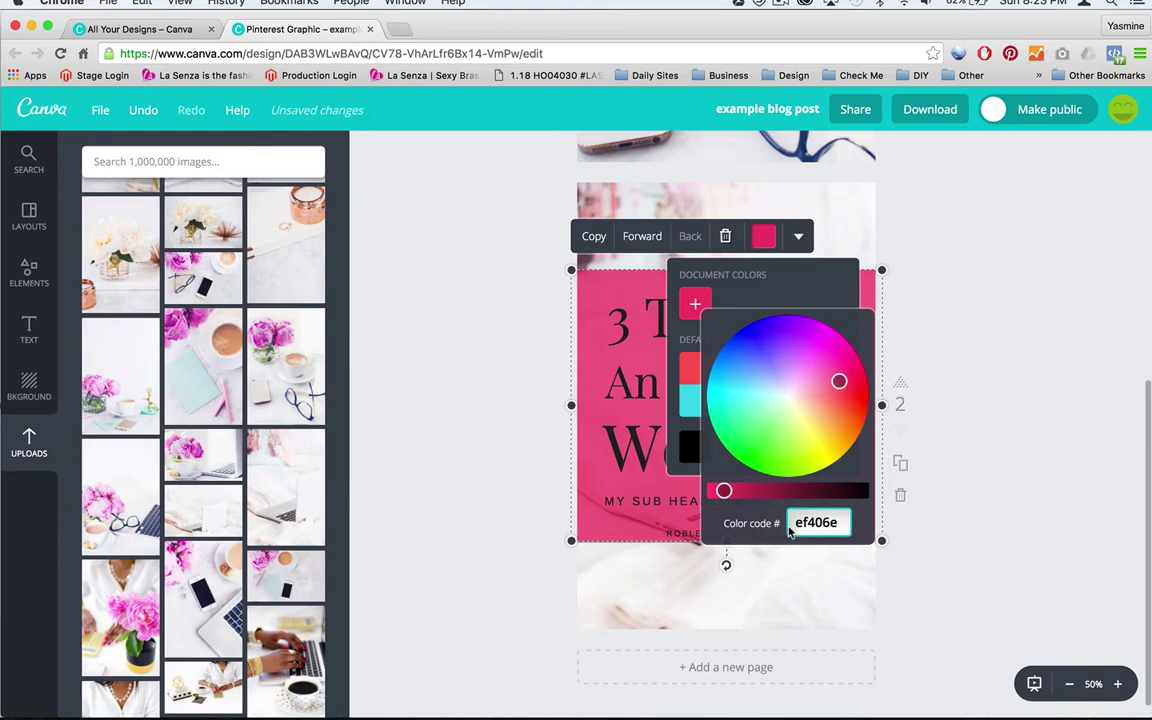
click(840, 527)
key(Return)
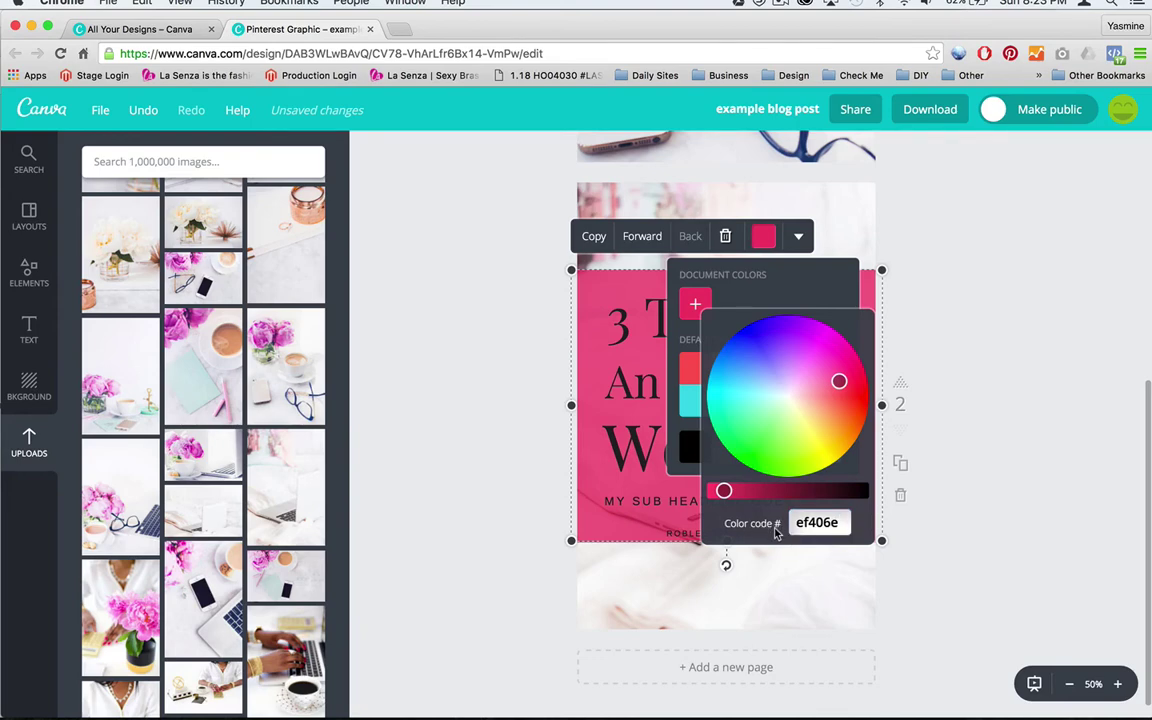
click(818, 284)
click(873, 277)
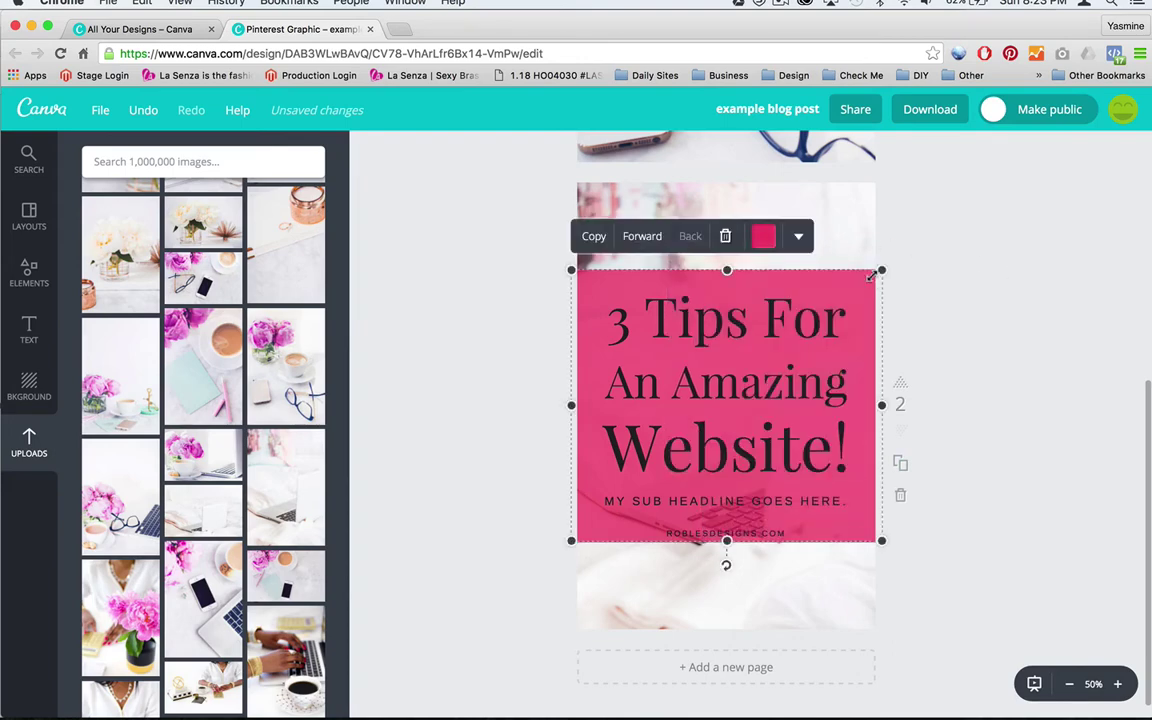
- Make the pink panel more opaque with its Transparency slider
click(763, 236)
click(798, 236)
click(790, 295)
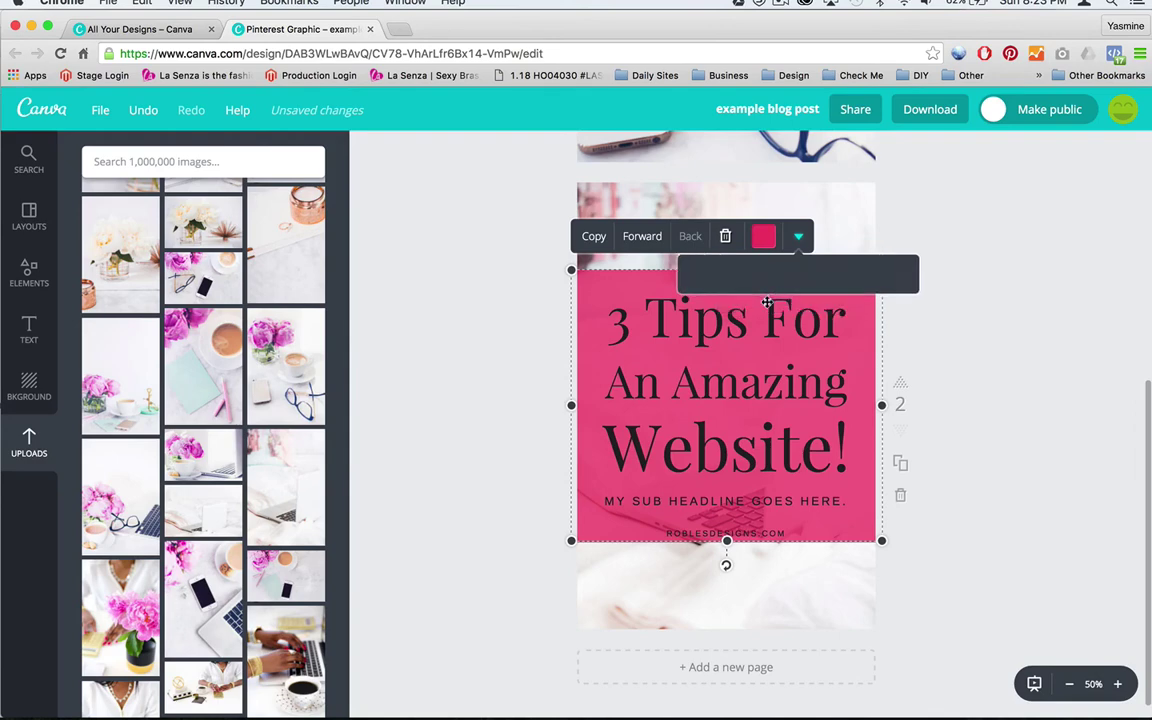
drag(835, 273, 862, 273)
click(975, 272)
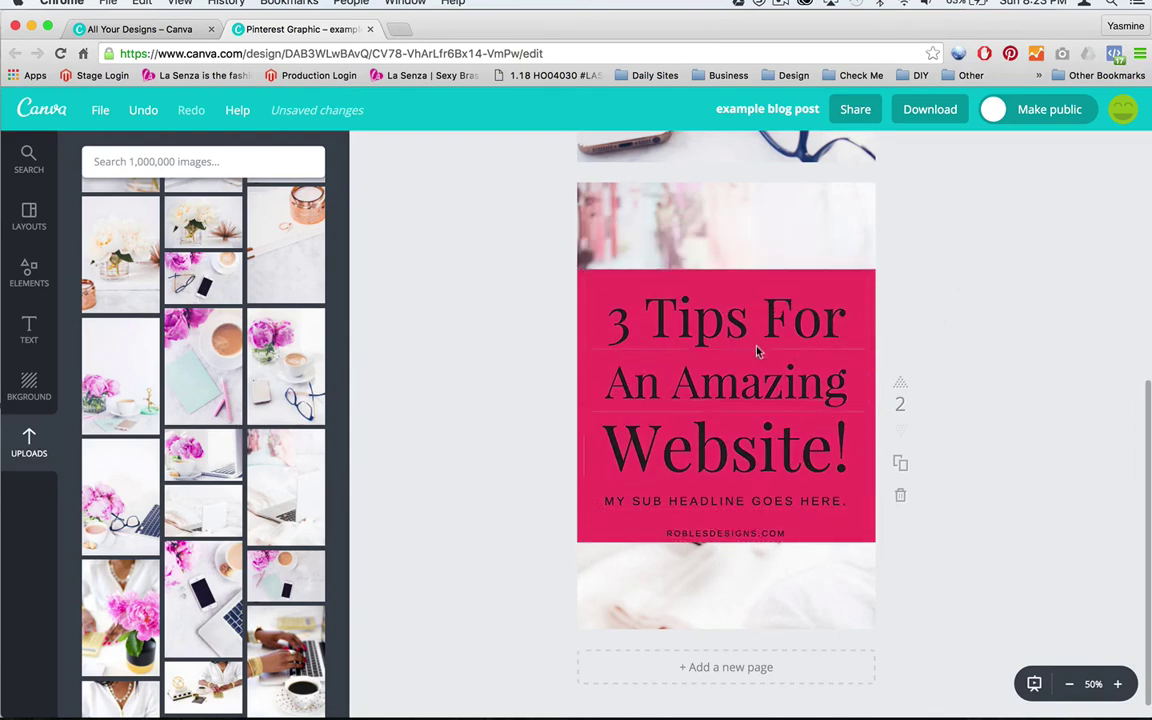
- Make the title lines '3 Tips For', 'An Amazing' and 'Website!' white
click(733, 308)
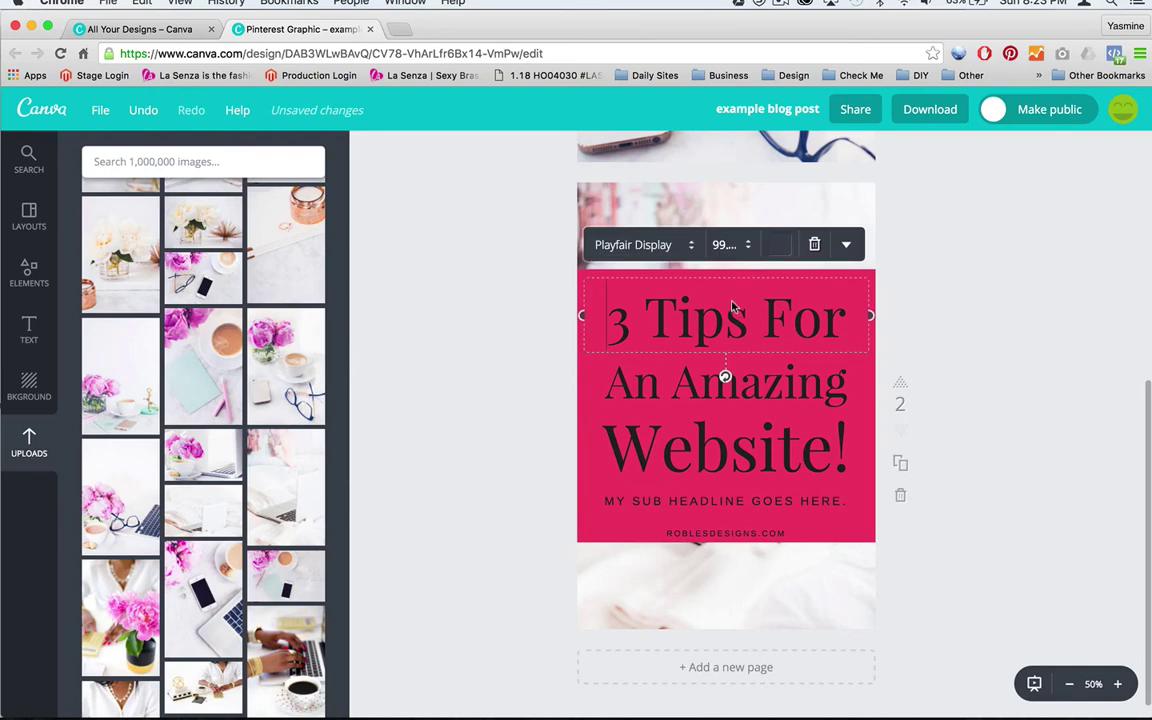
click(779, 244)
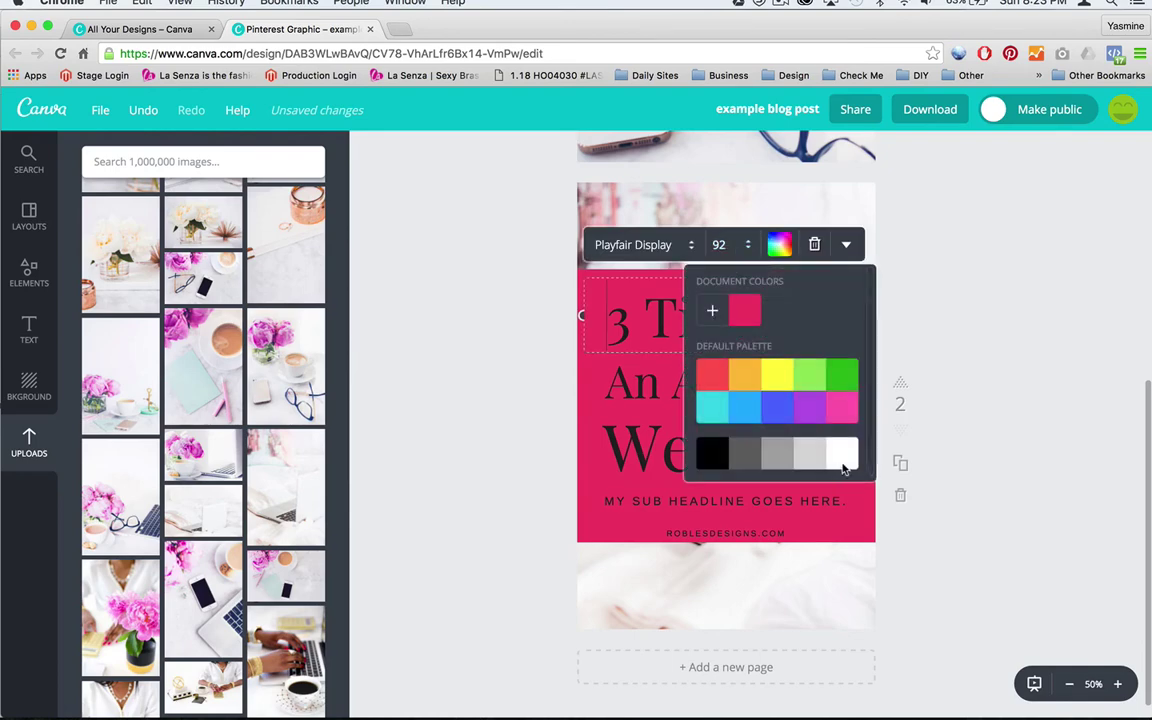
click(842, 453)
click(1050, 411)
click(788, 394)
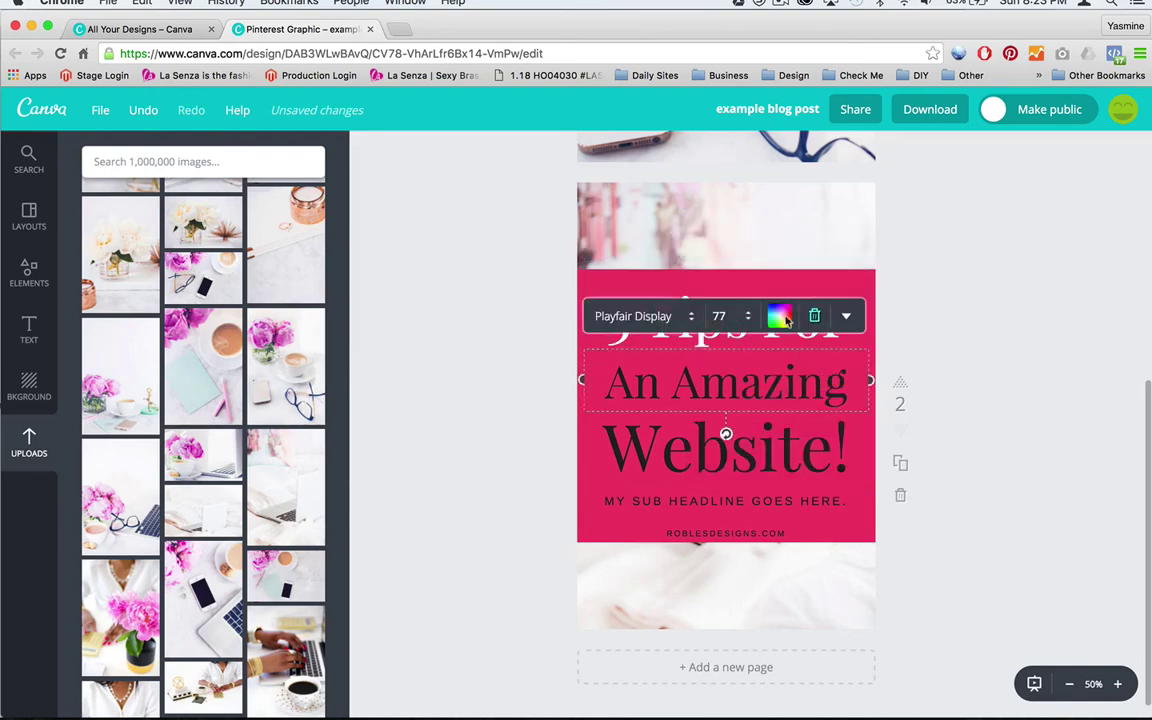
click(779, 316)
click(847, 540)
click(710, 408)
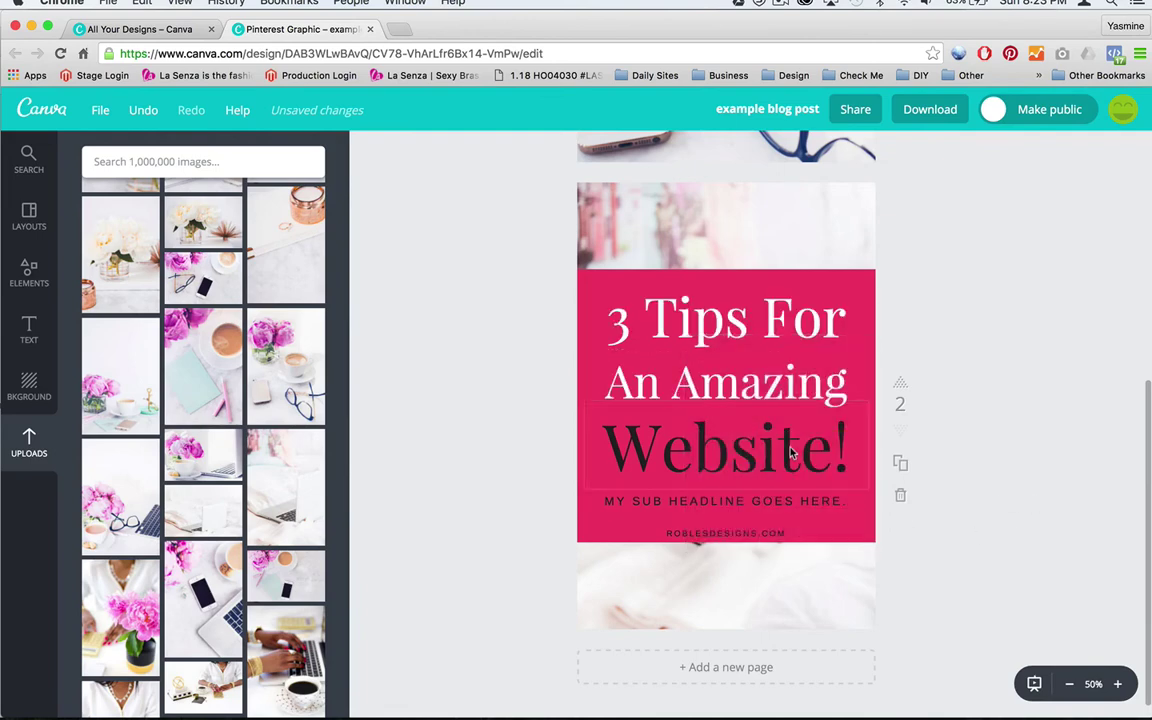
click(653, 461)
click(779, 367)
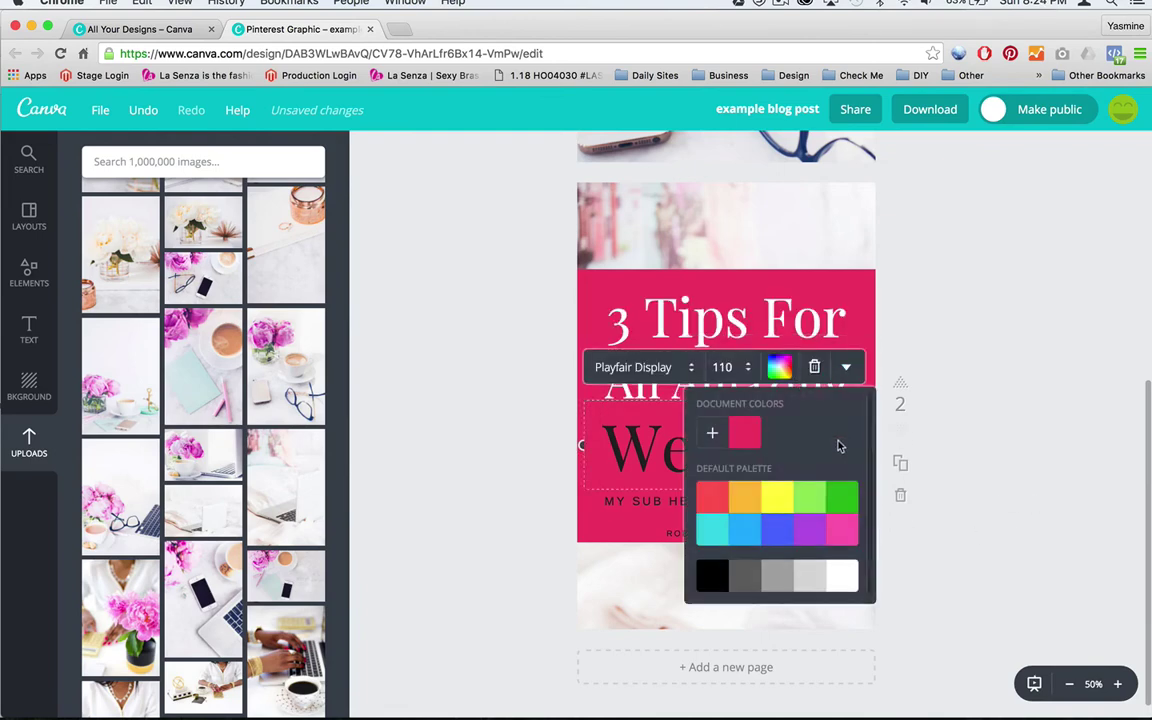
click(843, 576)
click(1060, 492)
- Make the sub headline and the website footer text white
click(700, 500)
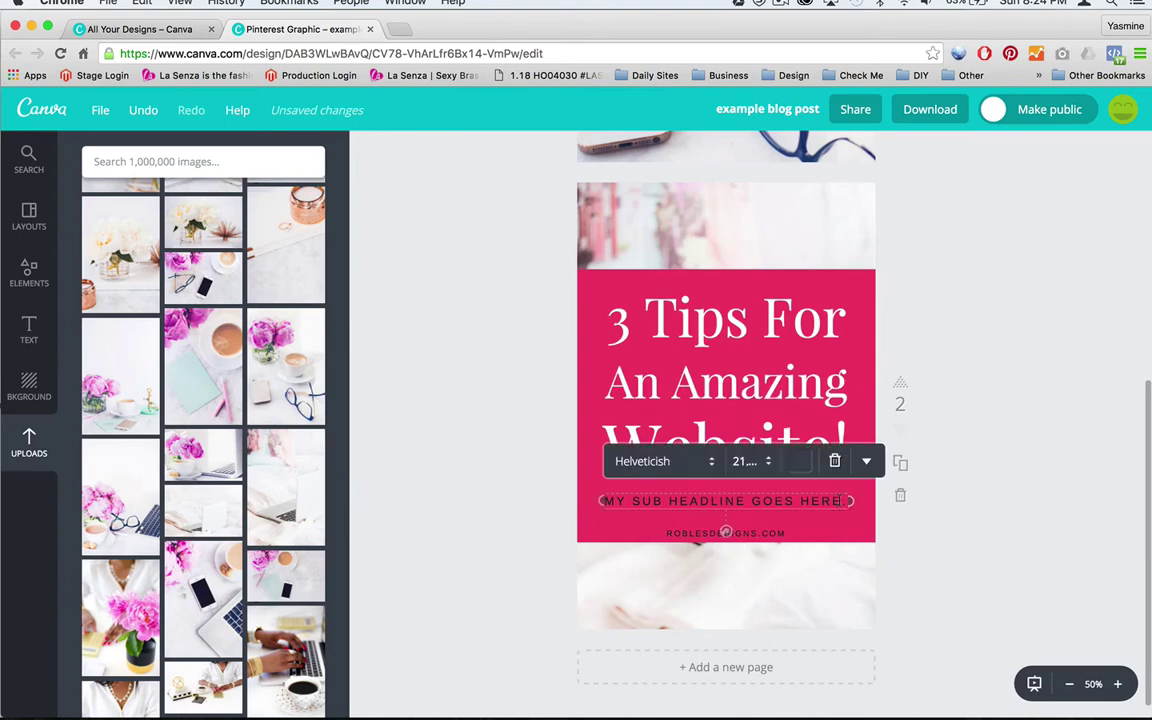
click(799, 462)
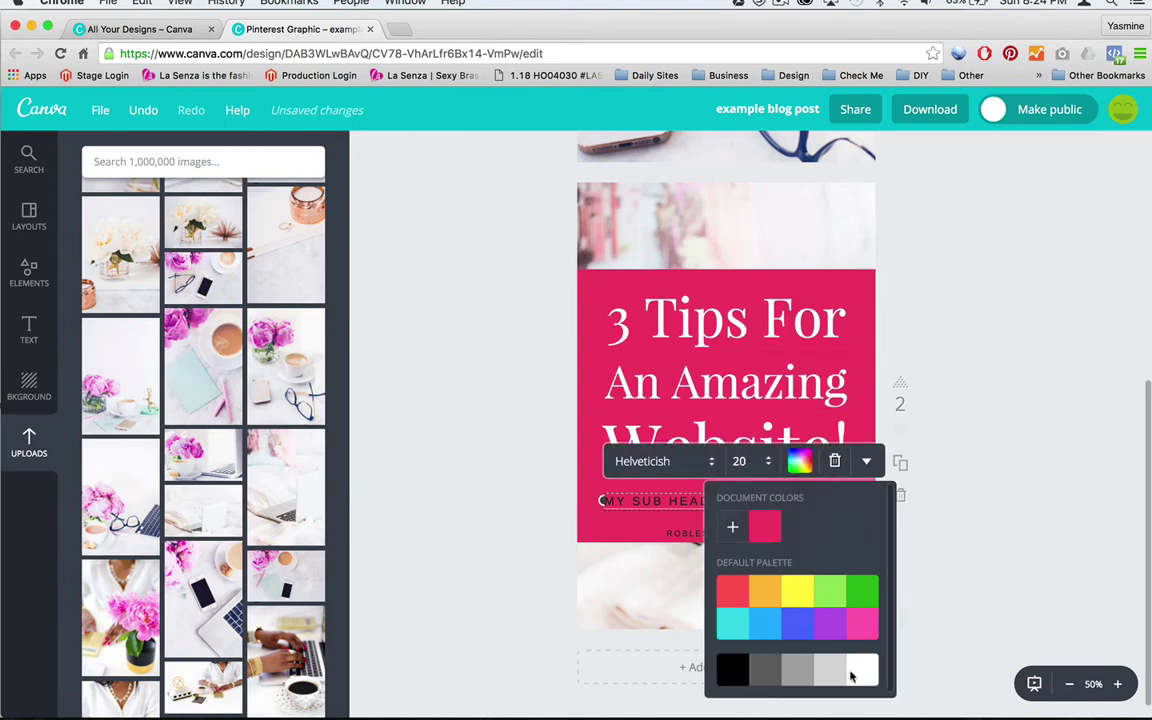
click(863, 668)
click(719, 489)
click(690, 535)
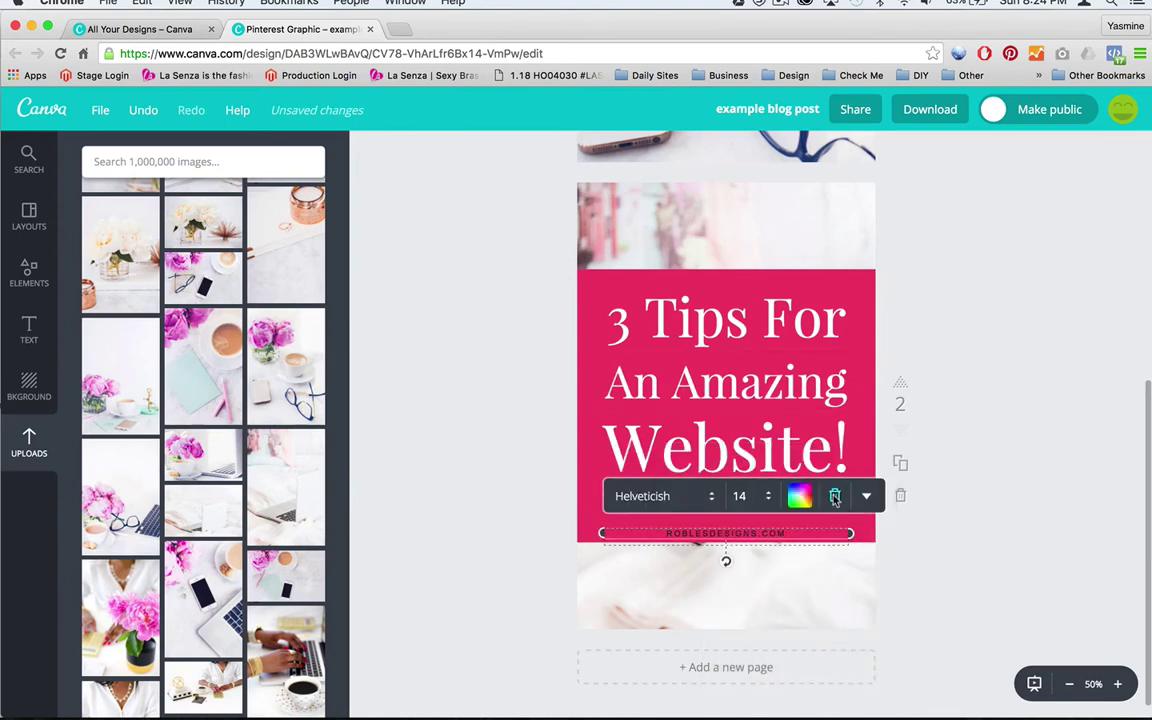
click(799, 495)
click(860, 450)
click(1049, 445)
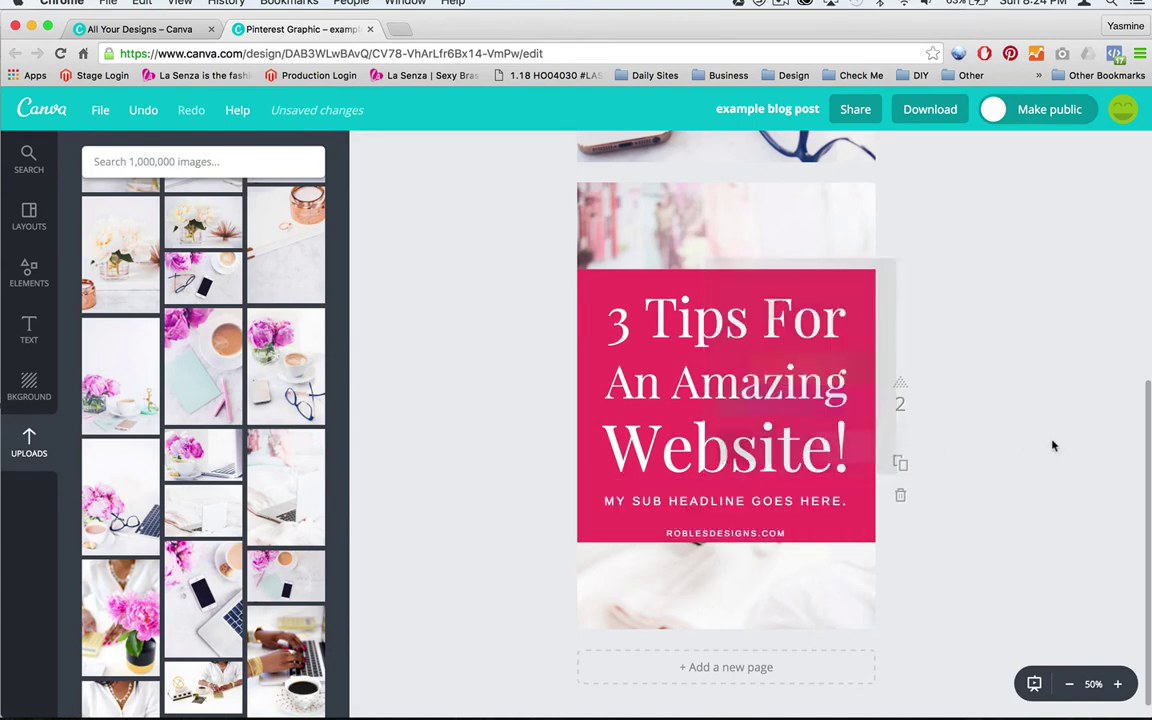
scroll(517, 303, down, 1)
scroll(517, 303, up, 1)
scroll(700, 330, down, 1)
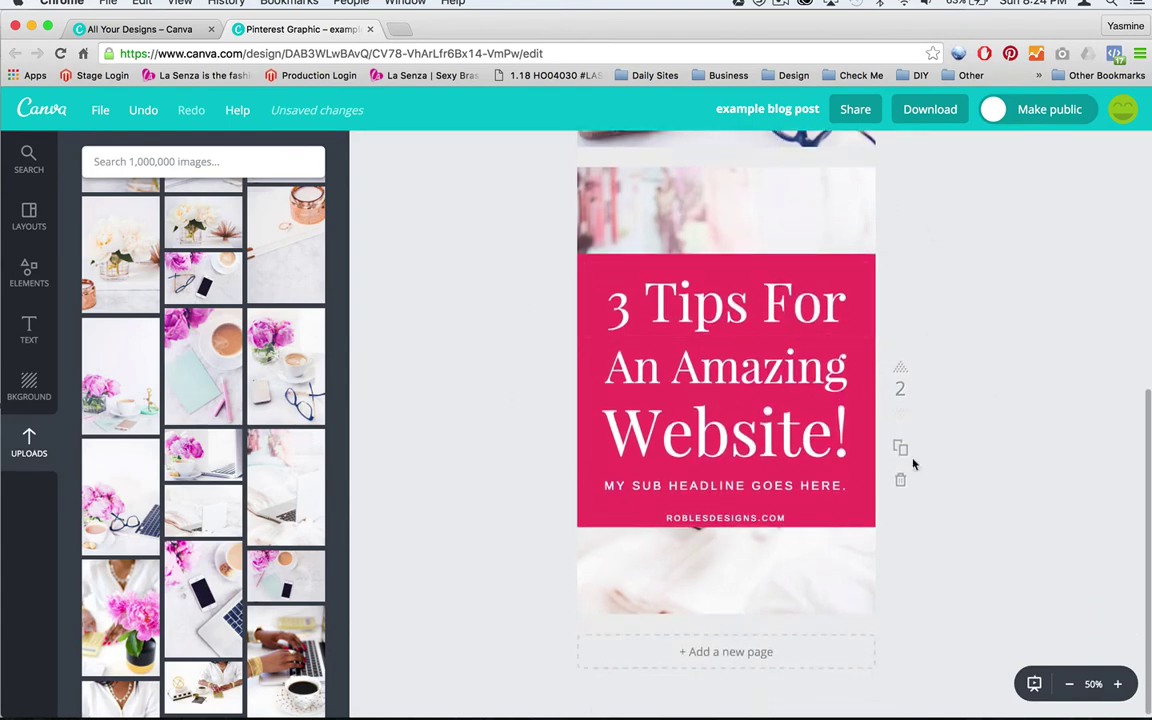
scroll(900, 488, down, 5)
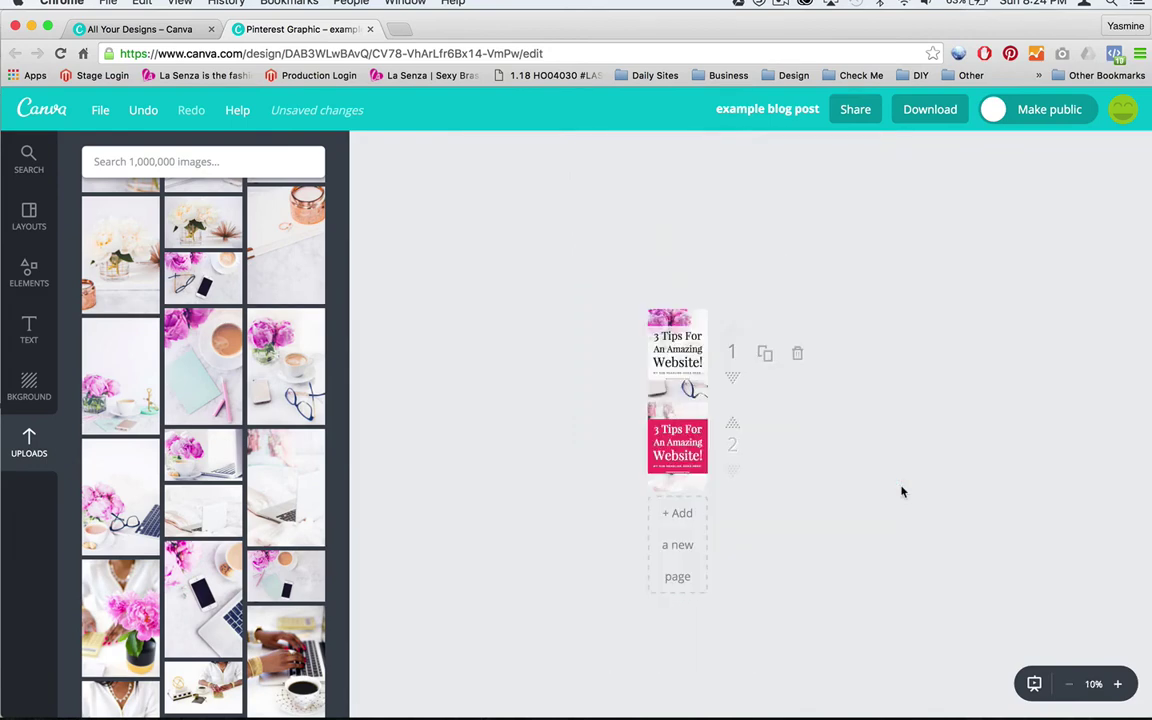
scroll(901, 491, up, 2)
scroll(901, 491, up, 2)
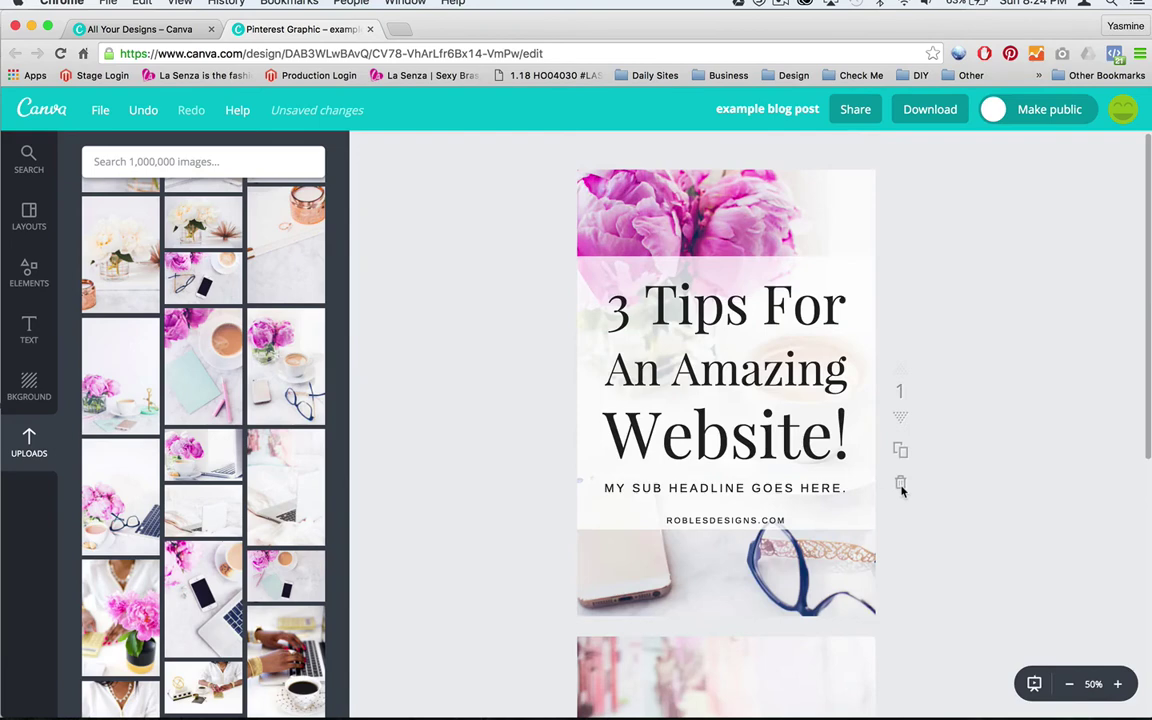
scroll(738, 599, down, 5)
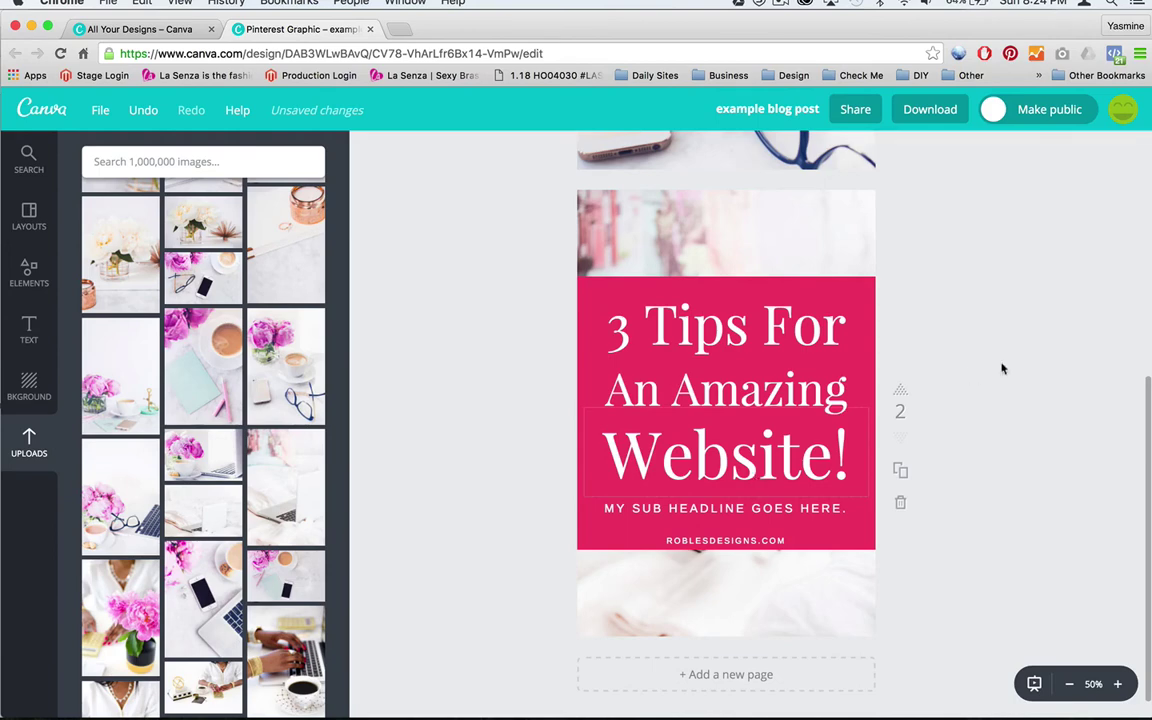
- Download the design as Image: for Web (JPG), then reopen Download and expand its extra options
click(925, 110)
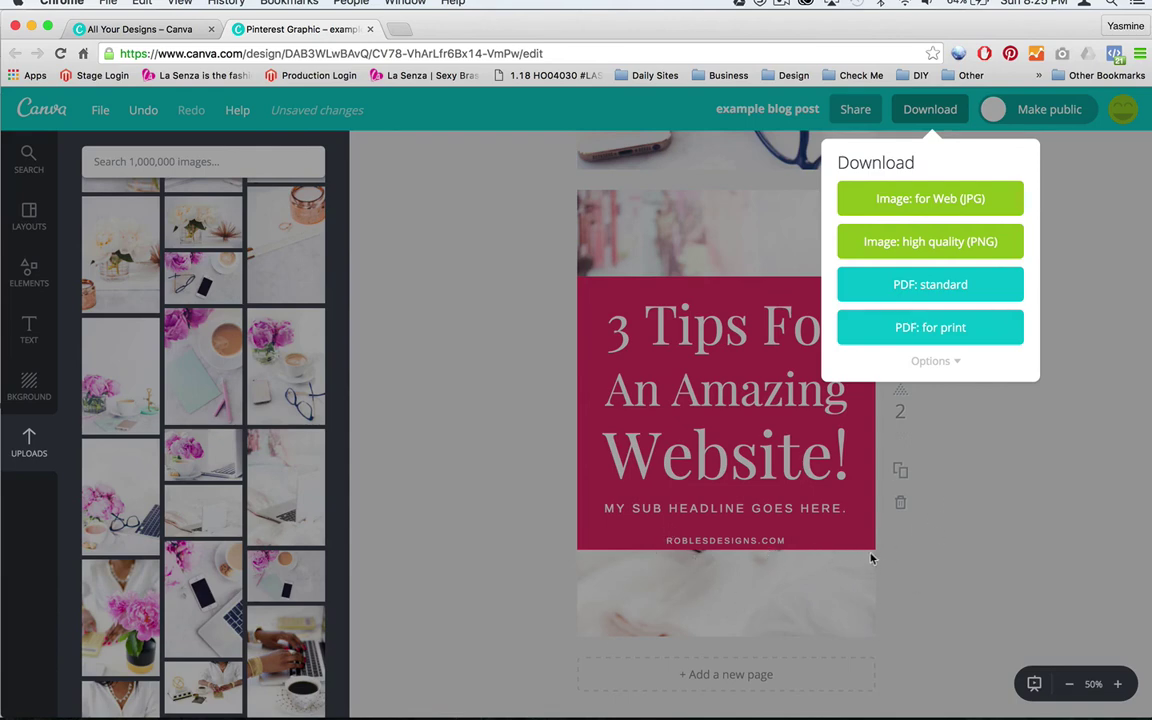
click(933, 200)
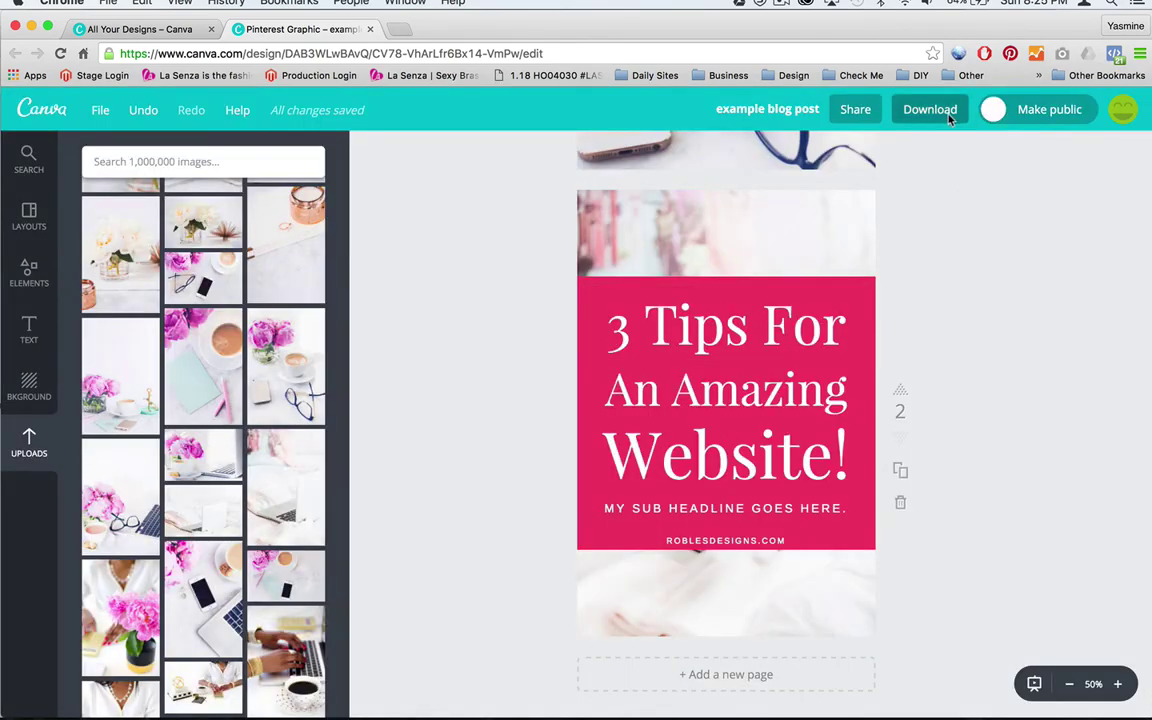
click(930, 109)
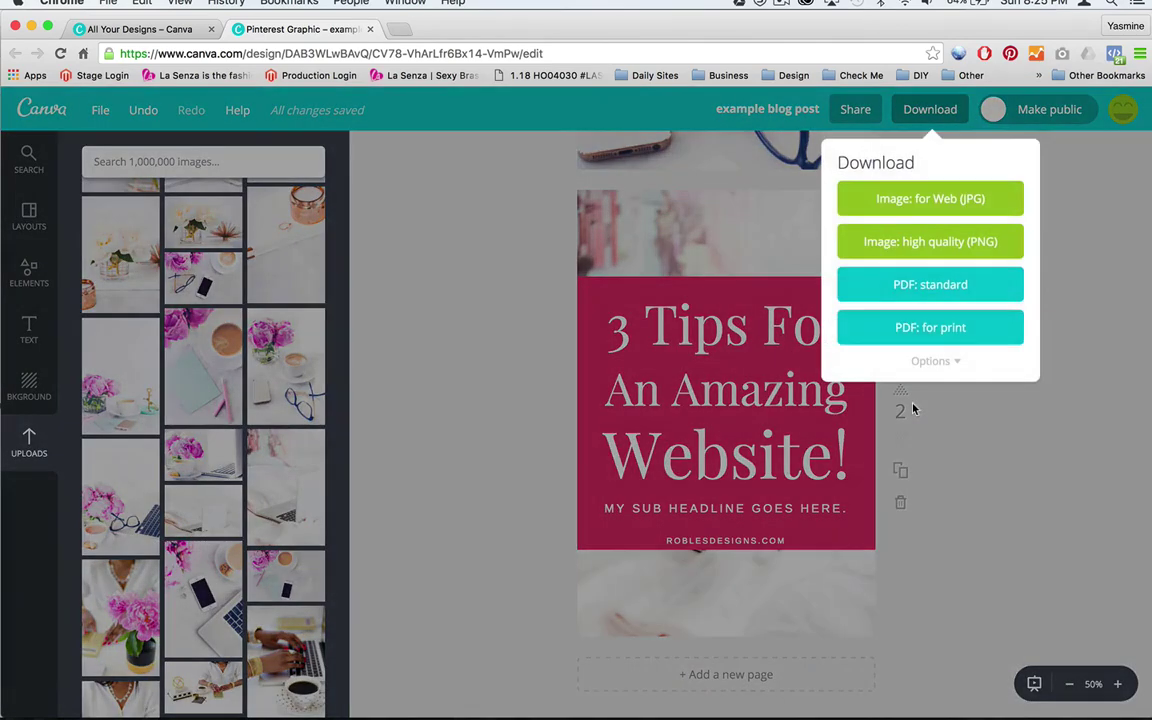
click(955, 364)
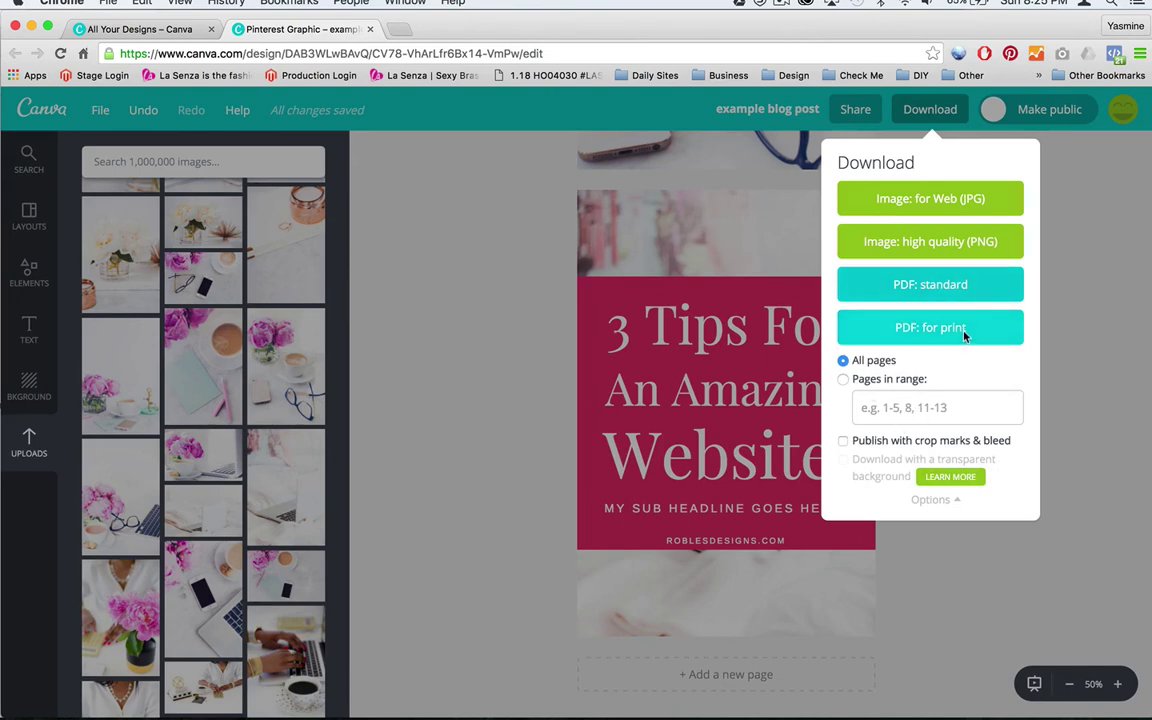
click(1092, 279)
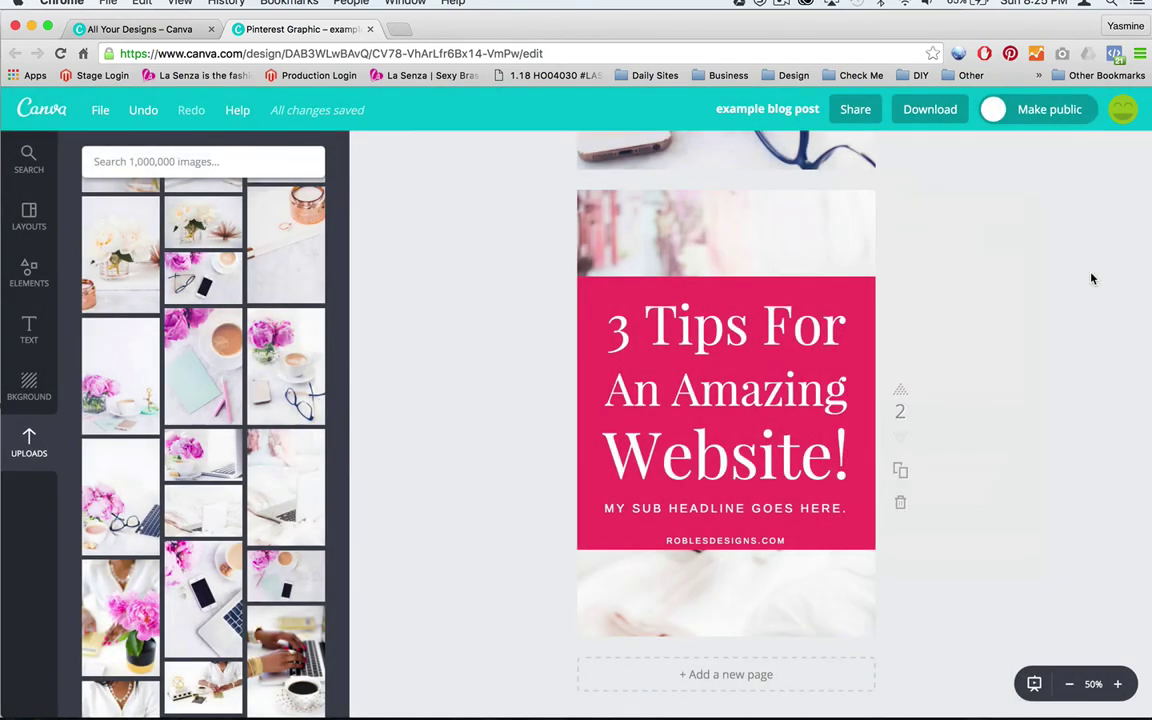